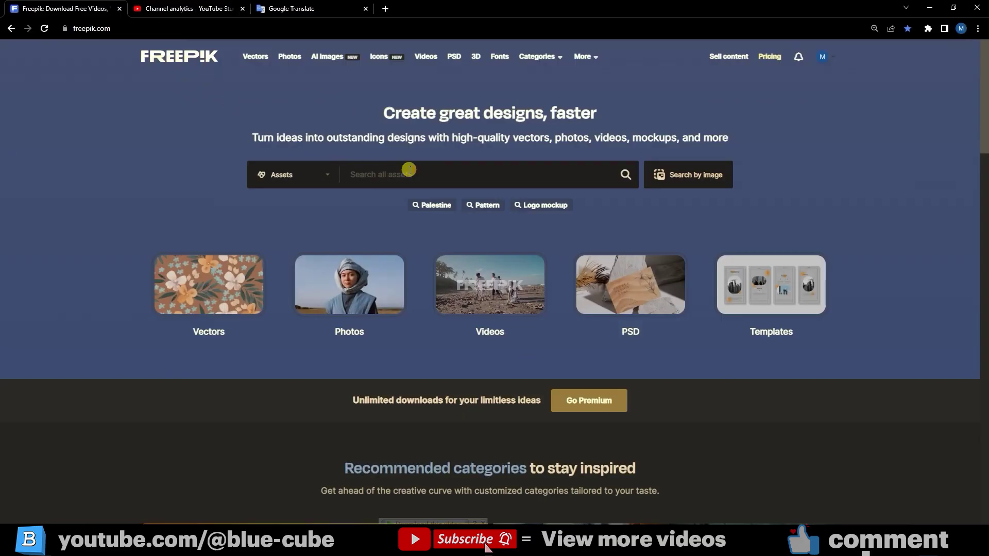
Search Freepik for 'character'
text(character)
click(626, 175)
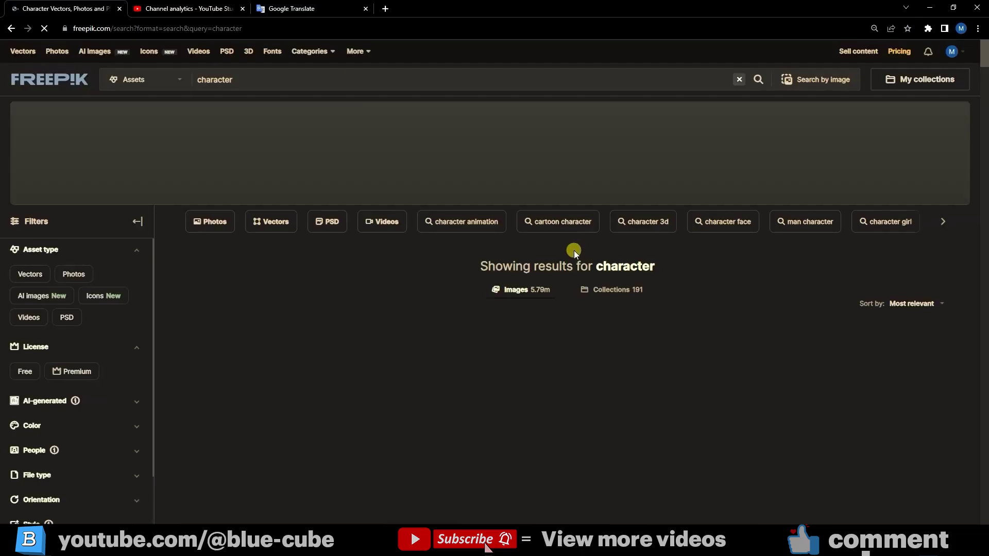
scroll(273, 363, down, 5)
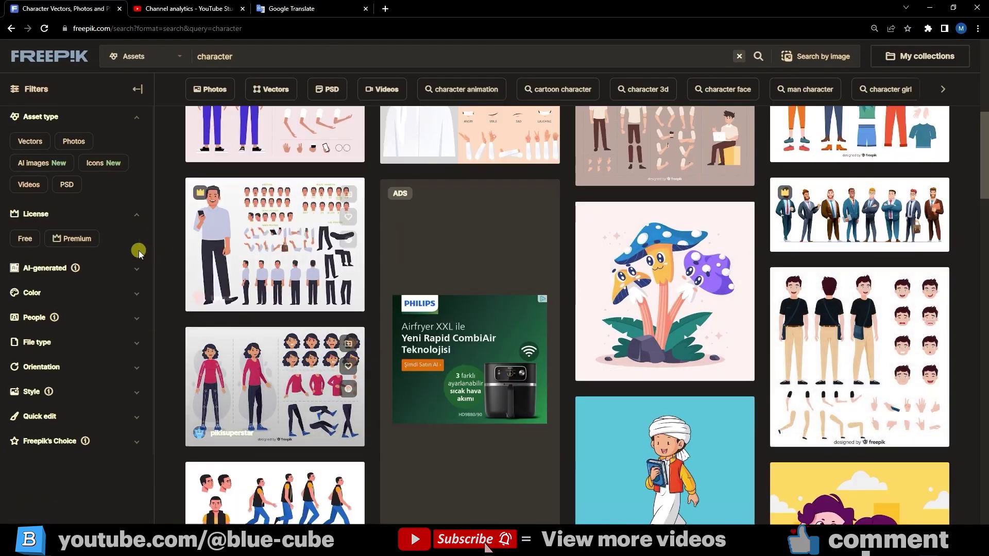
Filter the results to free assets and preview the first character template
click(24, 239)
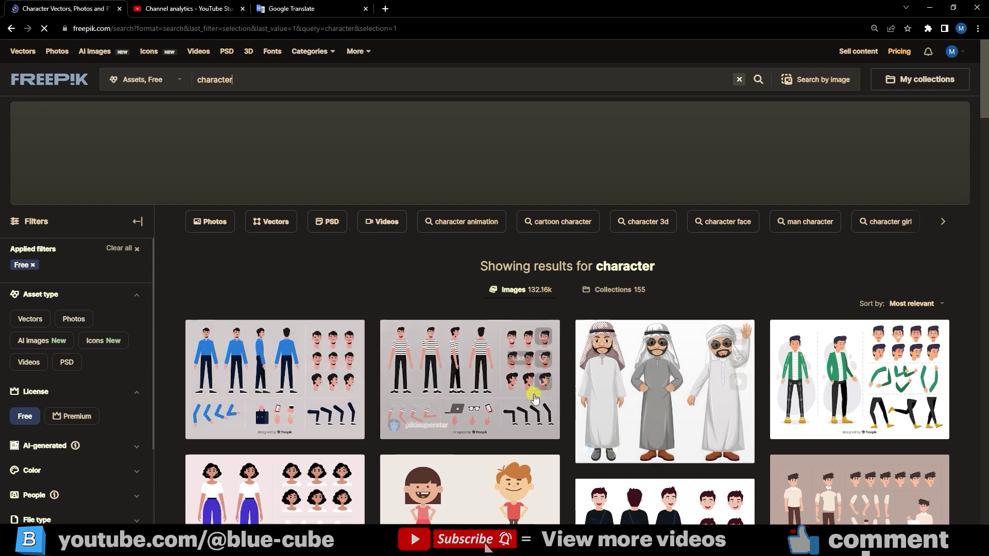
click(300, 361)
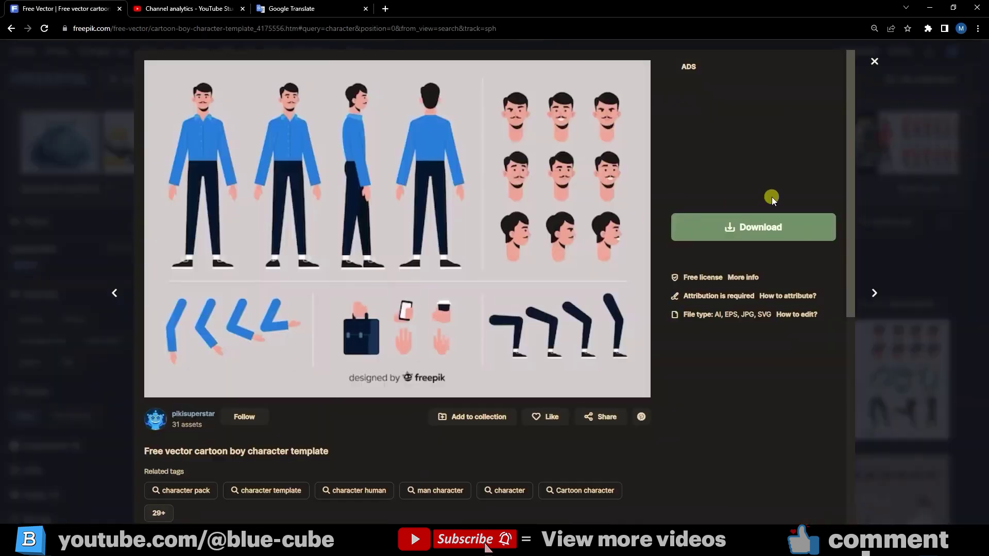
click(12, 31)
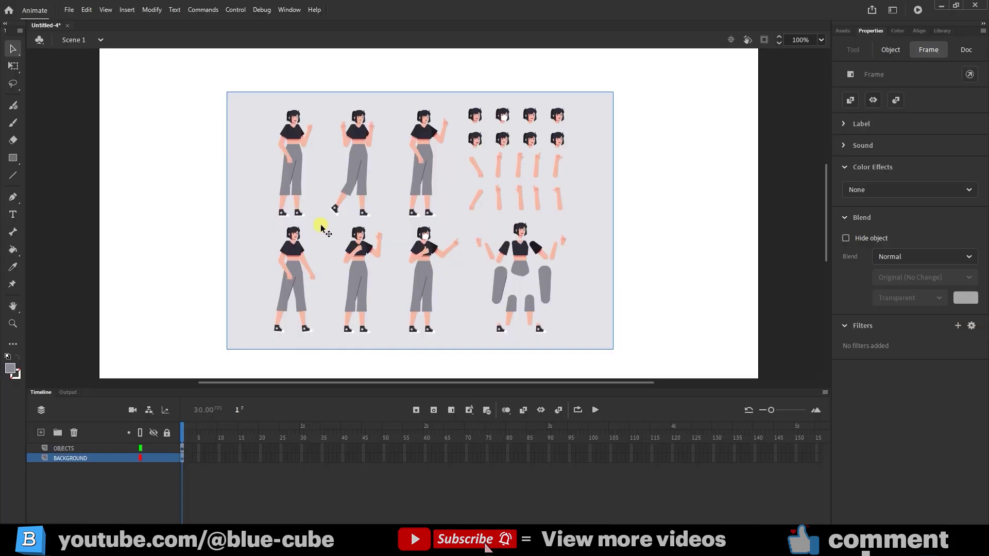
Nudge the lower-left girl group right with the Free Transform tool
click(290, 267)
mouse_move(284, 277)
mouse_down()
mouse_move(180, 255)
mouse_move(276, 264)
mouse_move(281, 276)
mouse_up()
click(523, 194)
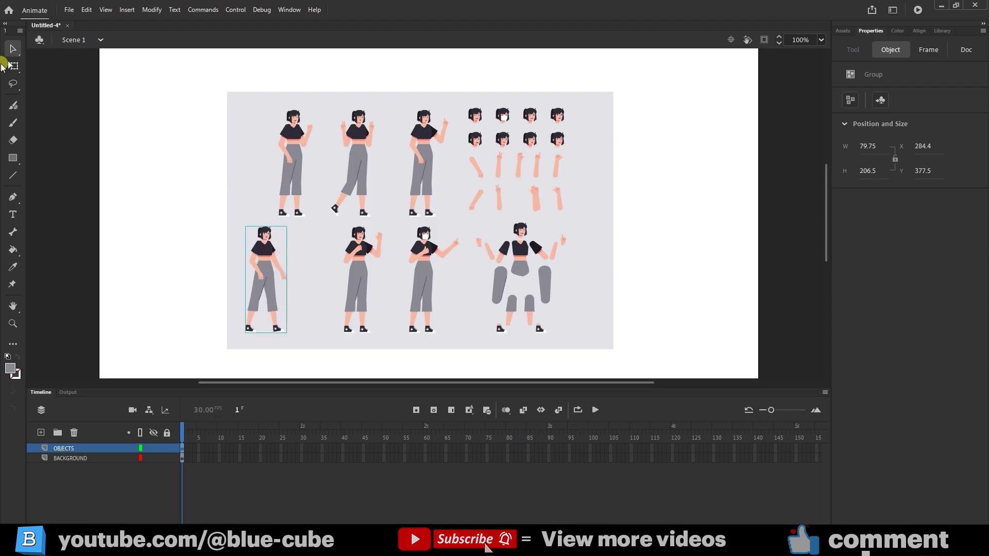
click(13, 65)
drag(273, 227, 302, 284)
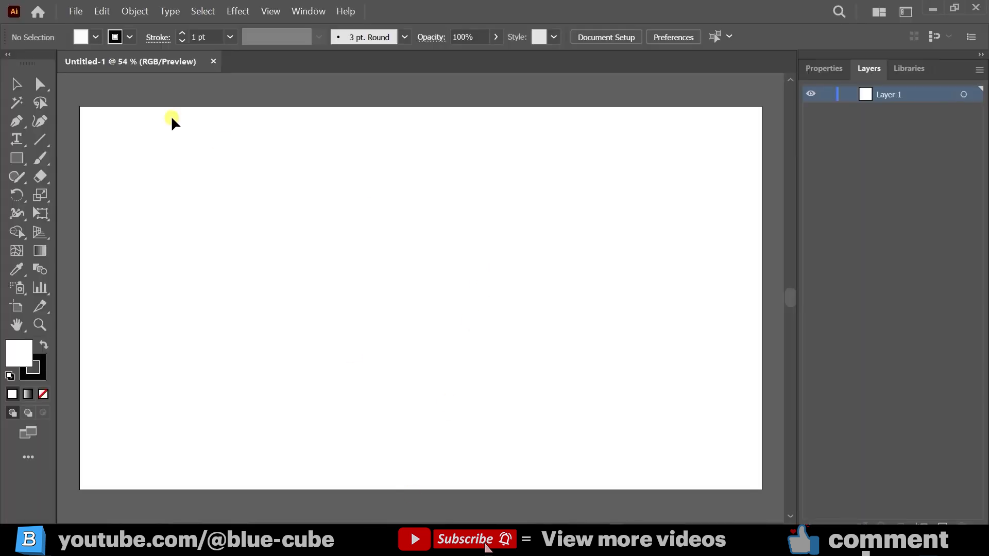
Open 6192969.ai from the character design folder via File > Open
click(70, 10)
click(90, 48)
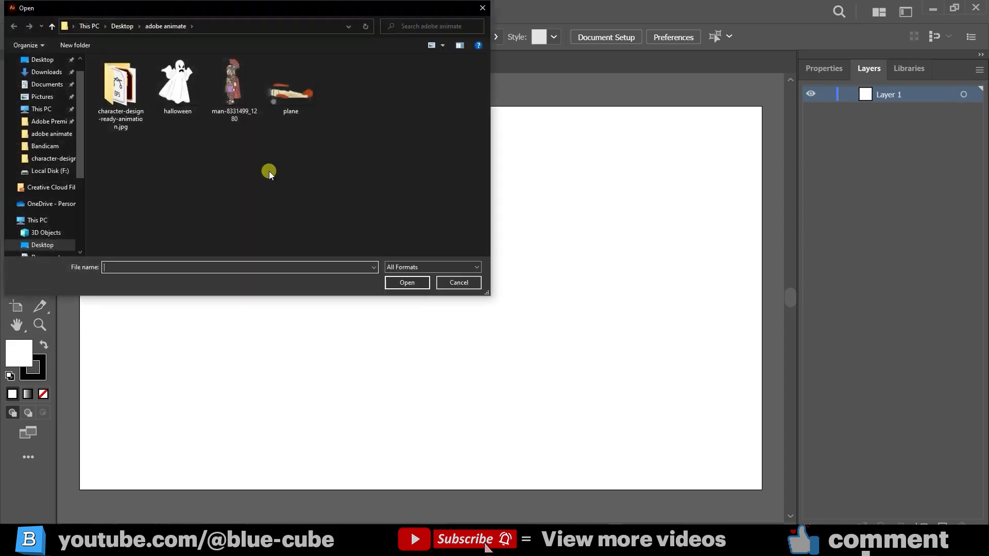
double_click(118, 89)
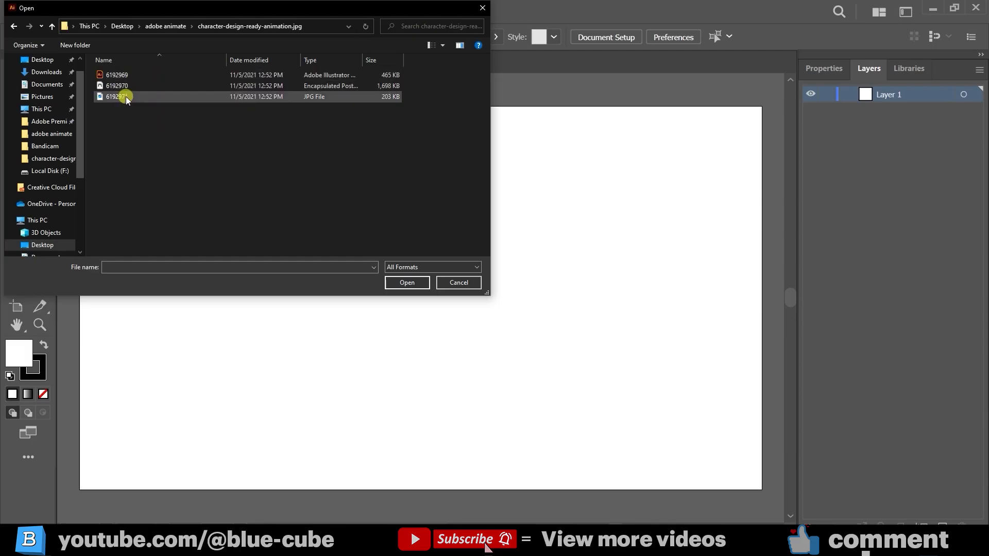
click(109, 75)
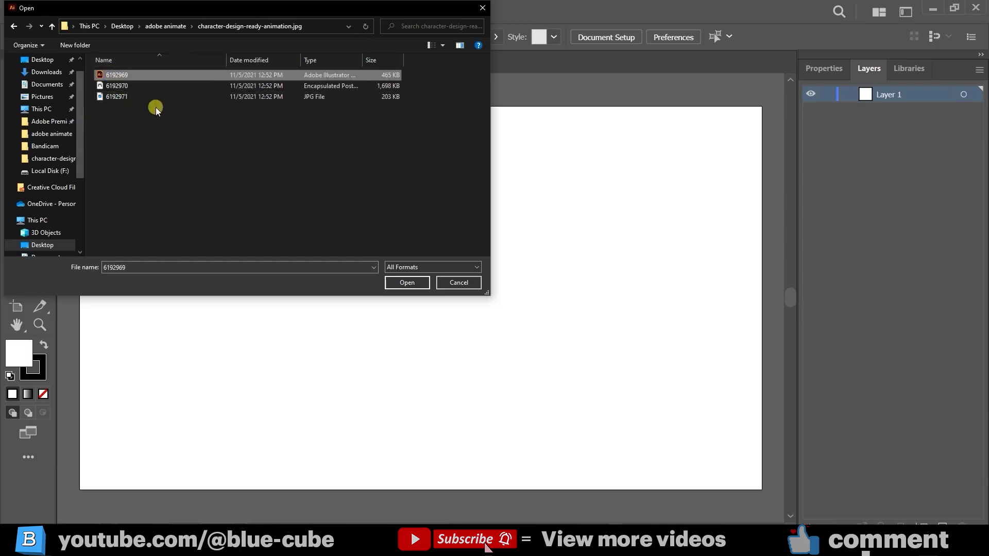
click(406, 283)
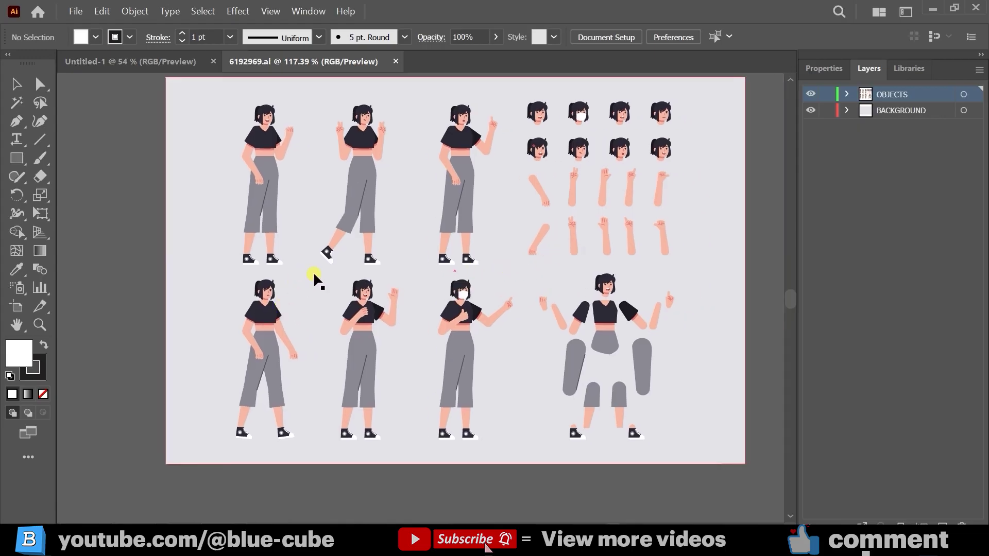
Delete the BACKGROUND layer along with its grey rectangle
mouse_move(314, 275)
mouse_down()
mouse_move(254, 316)
mouse_move(316, 283)
mouse_move(285, 287)
mouse_move(336, 278)
mouse_move(289, 276)
mouse_move(297, 282)
mouse_up()
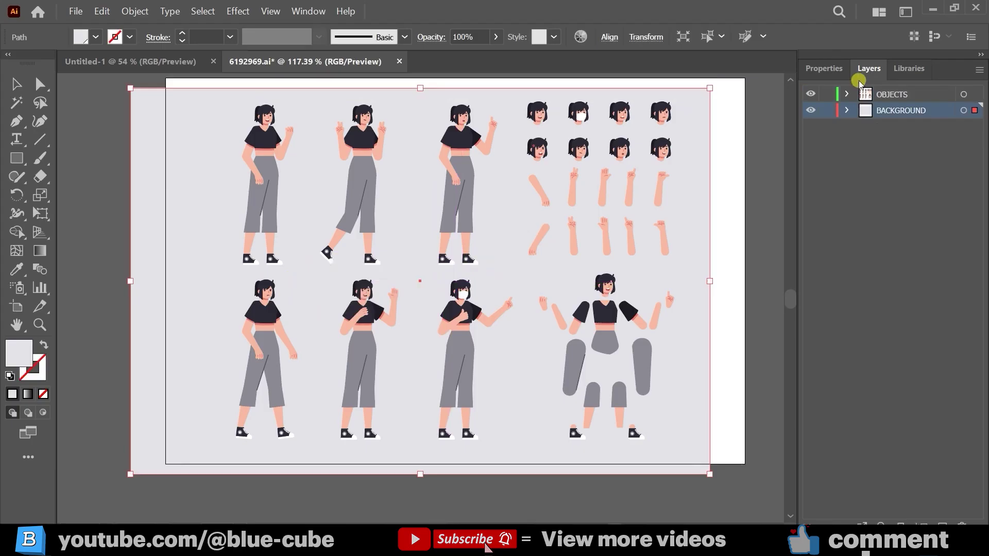
click(961, 524)
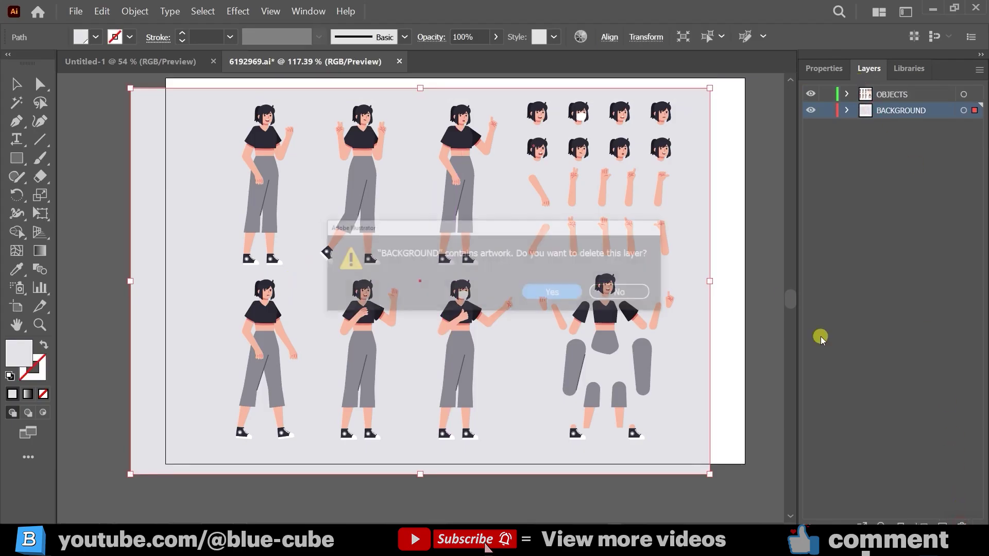
click(552, 292)
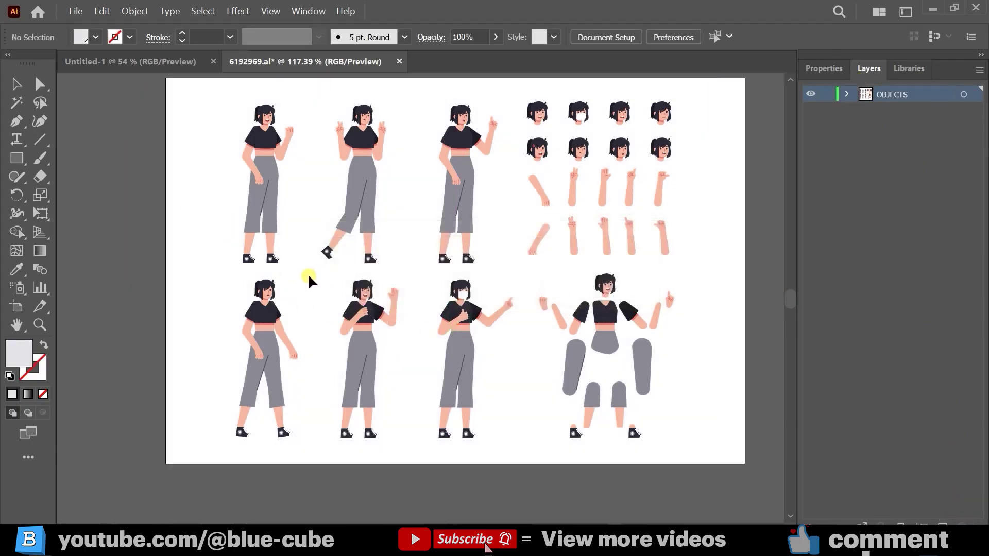
Cut the lower-left standing girl to the clipboard
drag(308, 276, 211, 448)
key(ctrl+x)
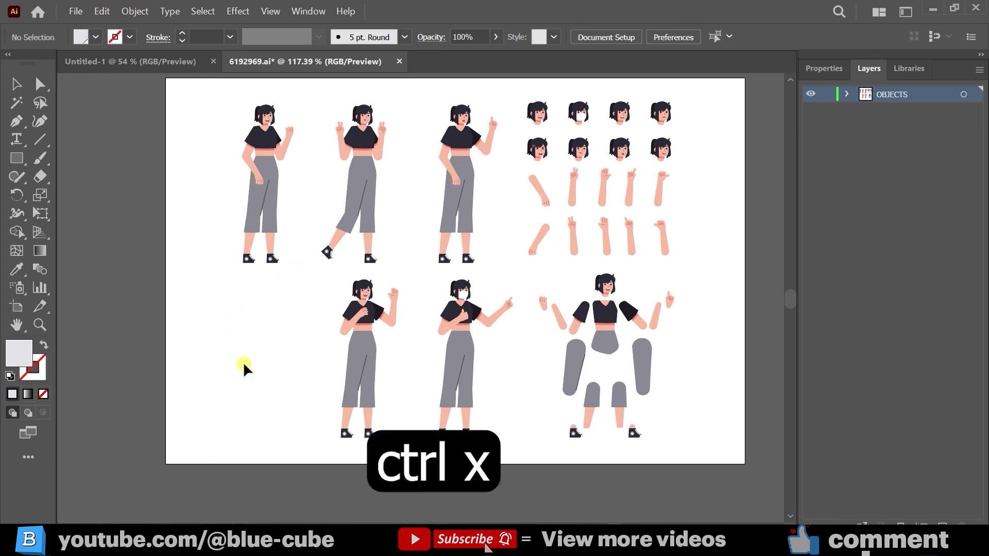
key(ctrl+n)
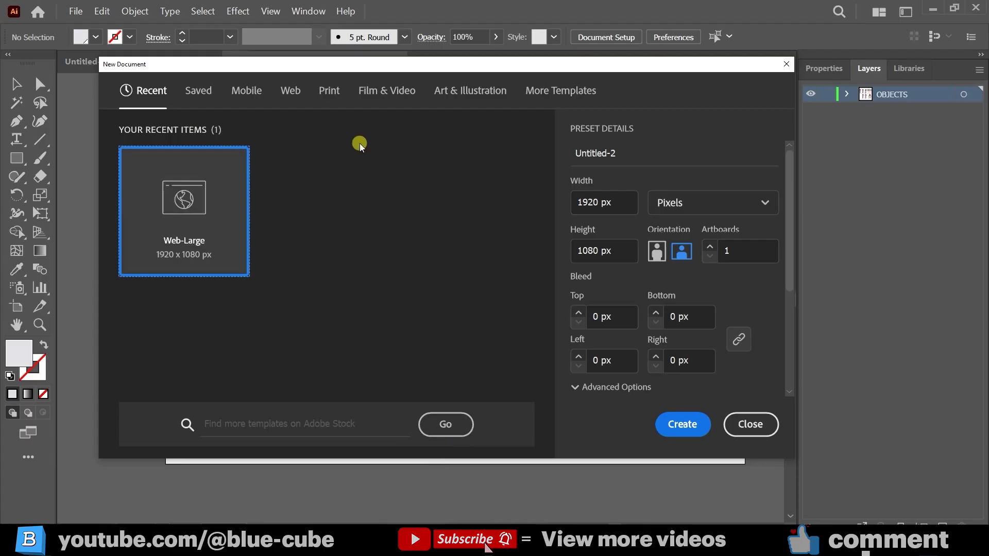
Create a new 1920 × 1080 px document from the Web preset
click(288, 91)
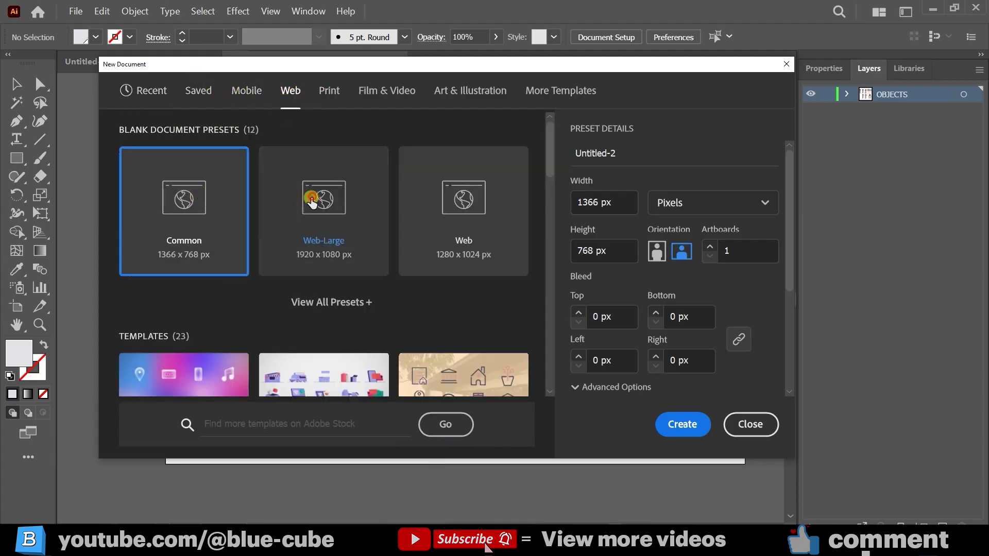
click(344, 217)
click(683, 435)
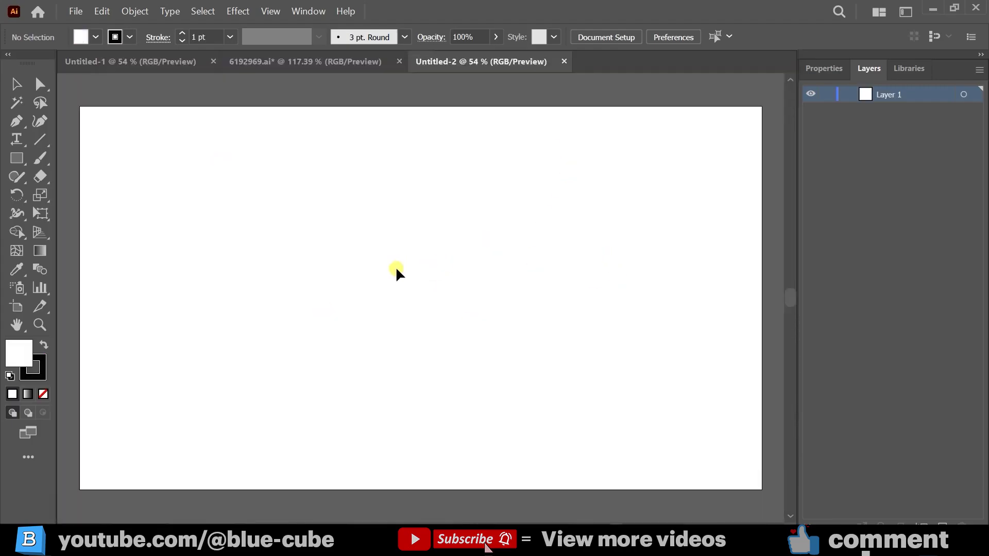
Paste the girl and enlarge her to nearly fill the artboard height
key(ctrl+v)
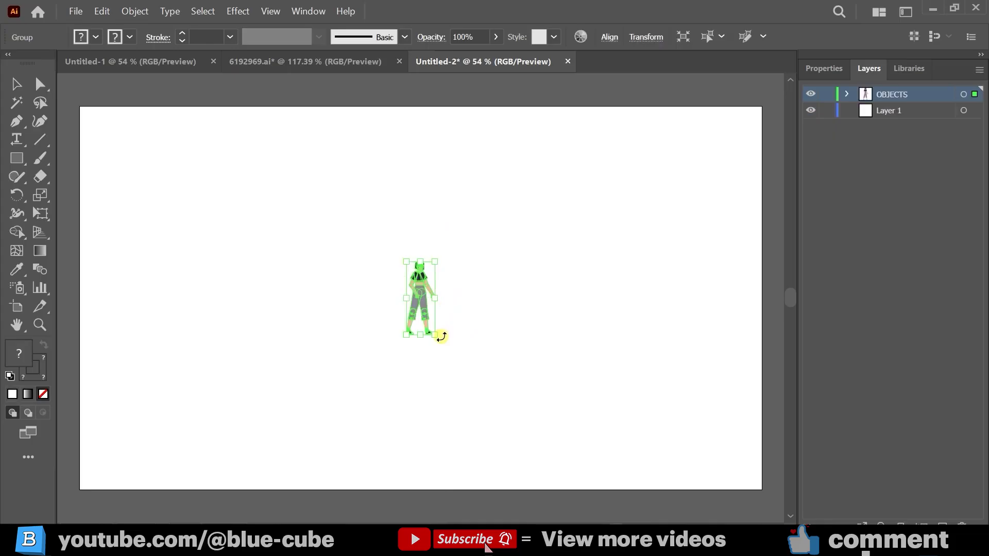
drag(437, 338, 507, 436)
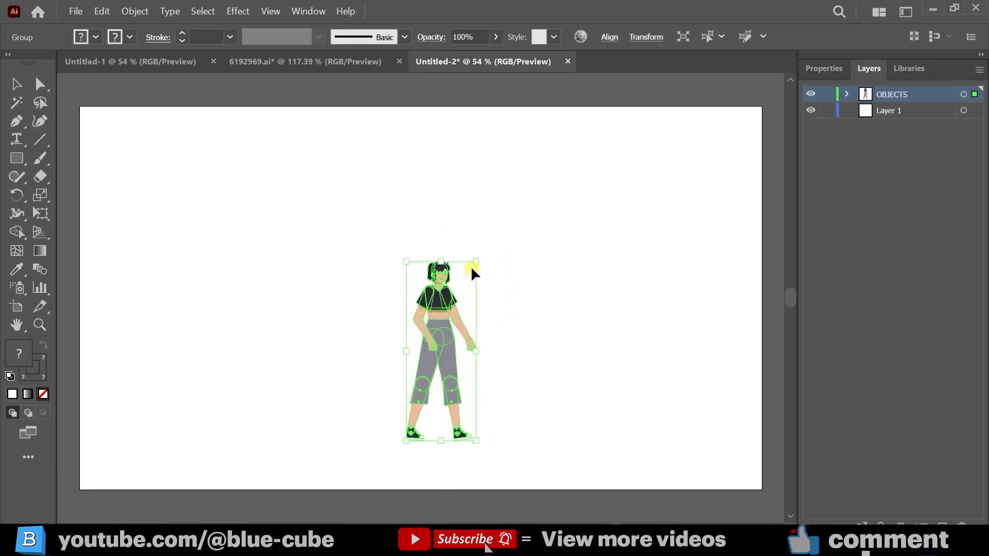
drag(474, 264, 629, 107)
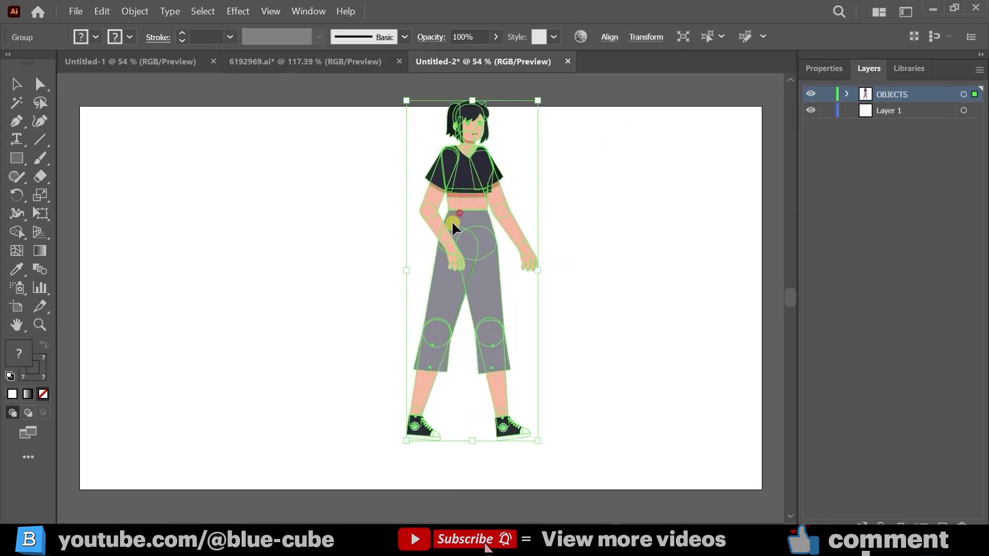
drag(447, 215, 390, 237)
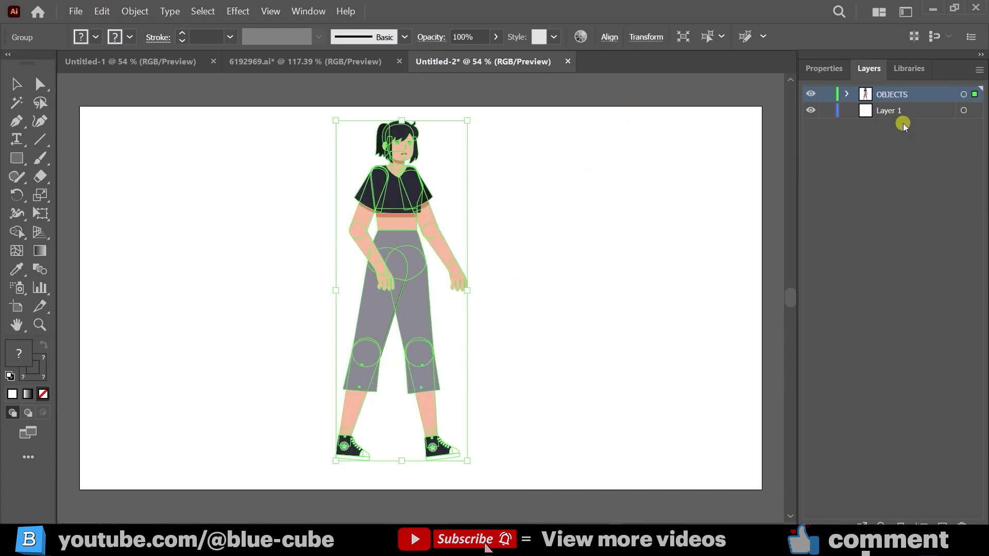
click(848, 94)
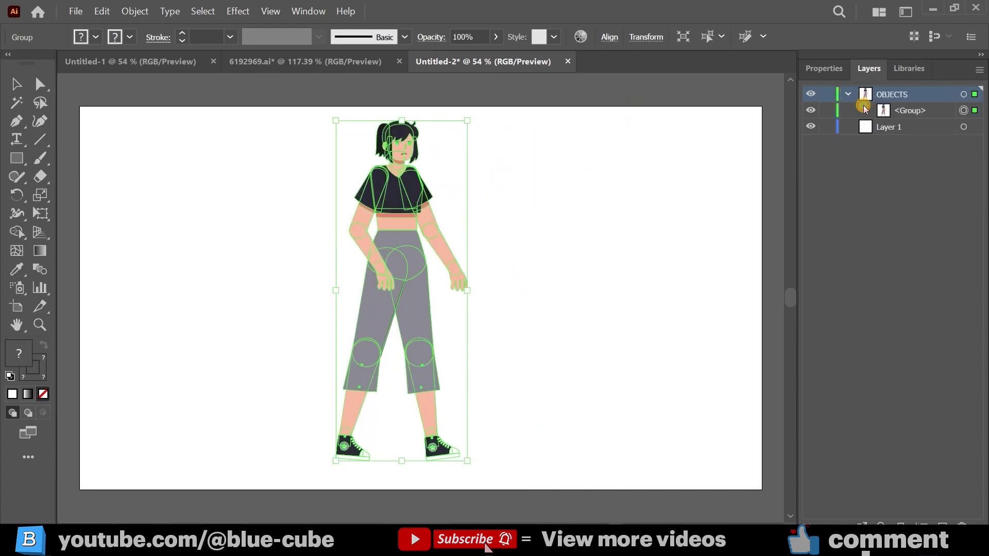
Release the character's <Group> to separate layers (sequence)
click(865, 111)
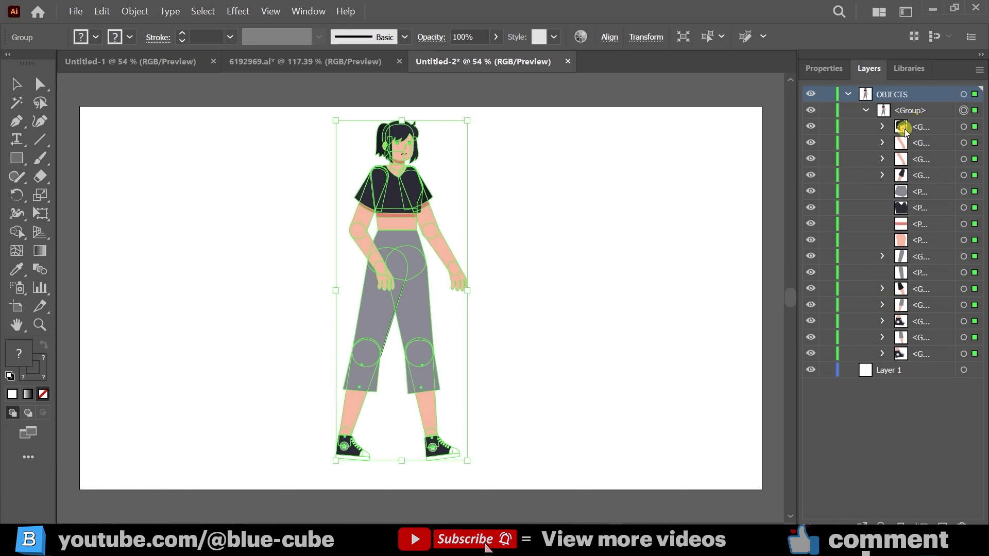
click(917, 96)
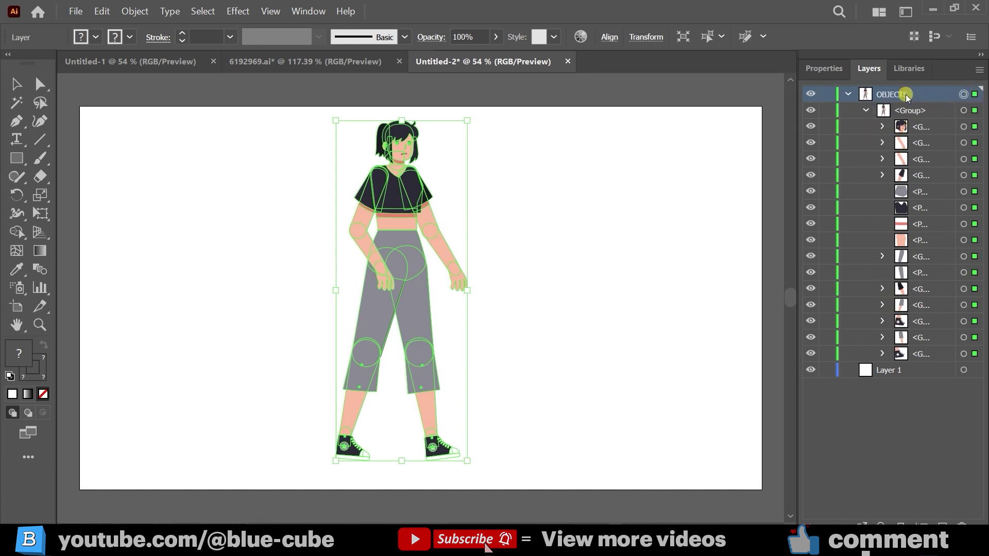
click(978, 71)
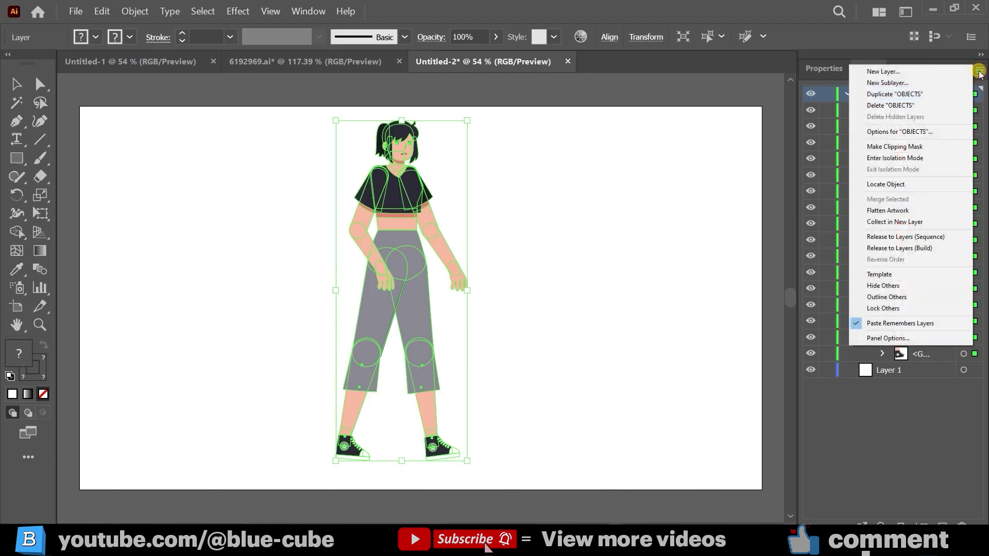
click(905, 237)
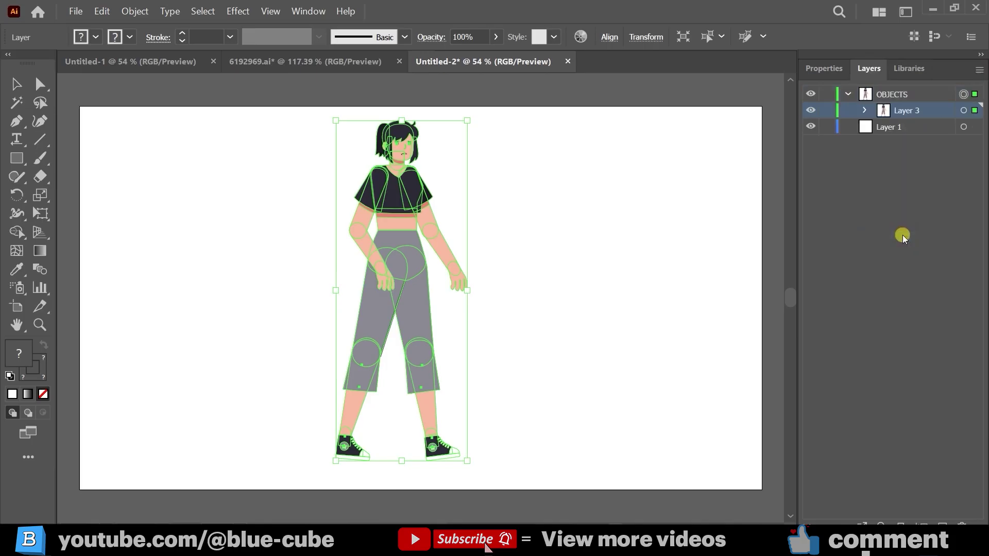
click(864, 110)
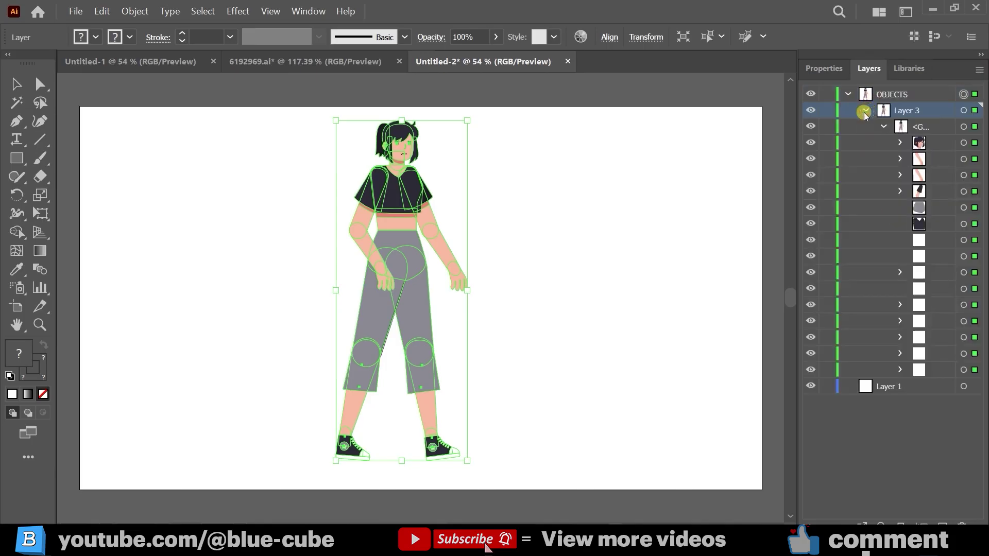
click(906, 127)
click(963, 127)
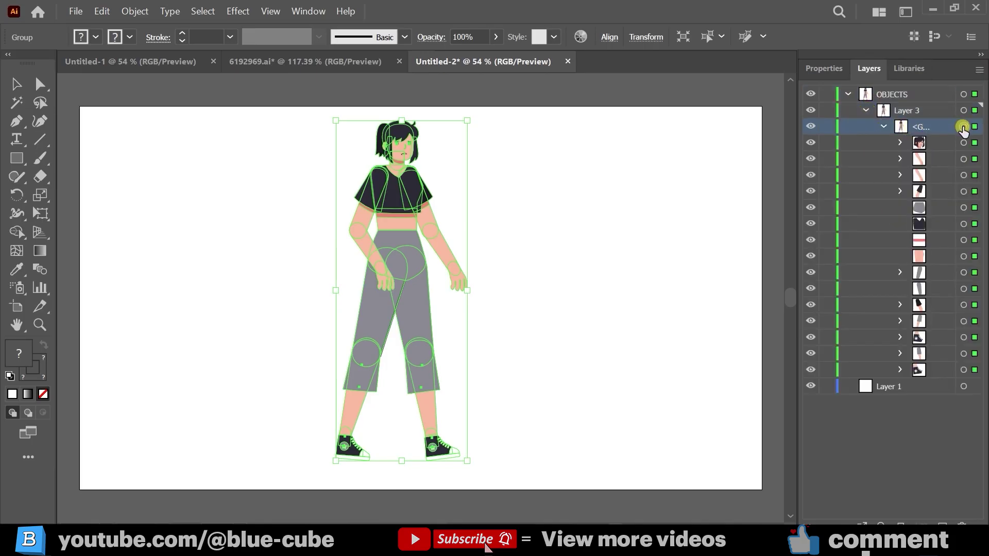
click(979, 71)
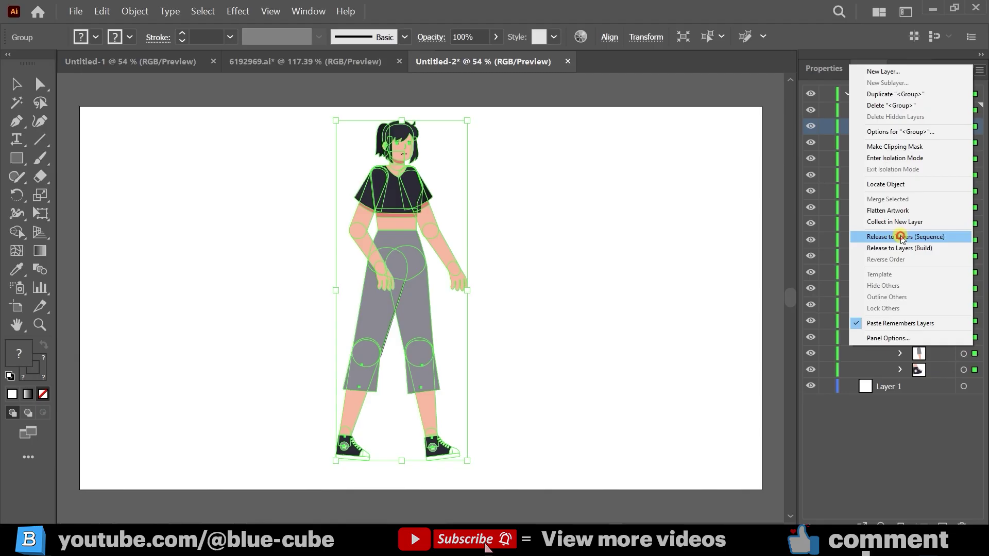
click(902, 237)
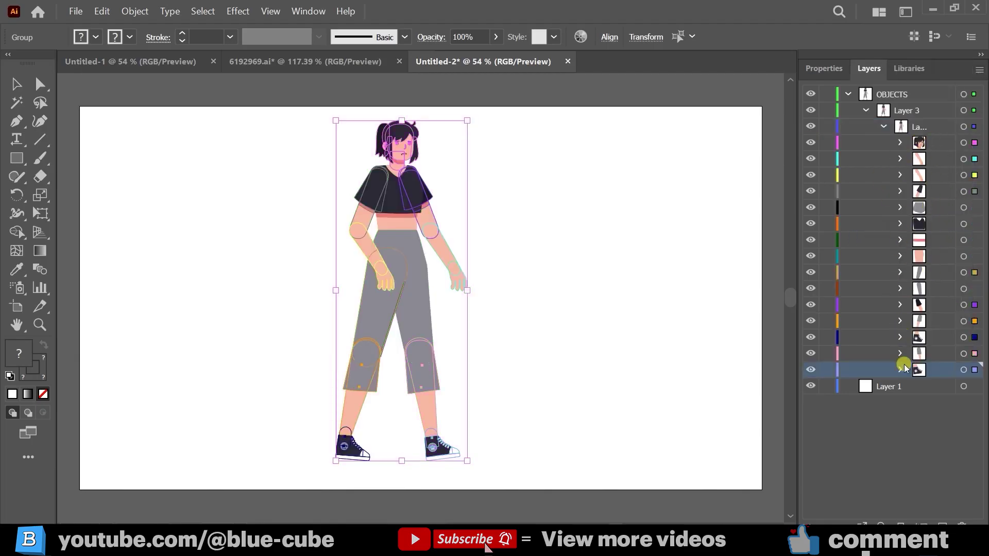
Delete unused Layer 1 and move the released part layers to the top level
click(894, 387)
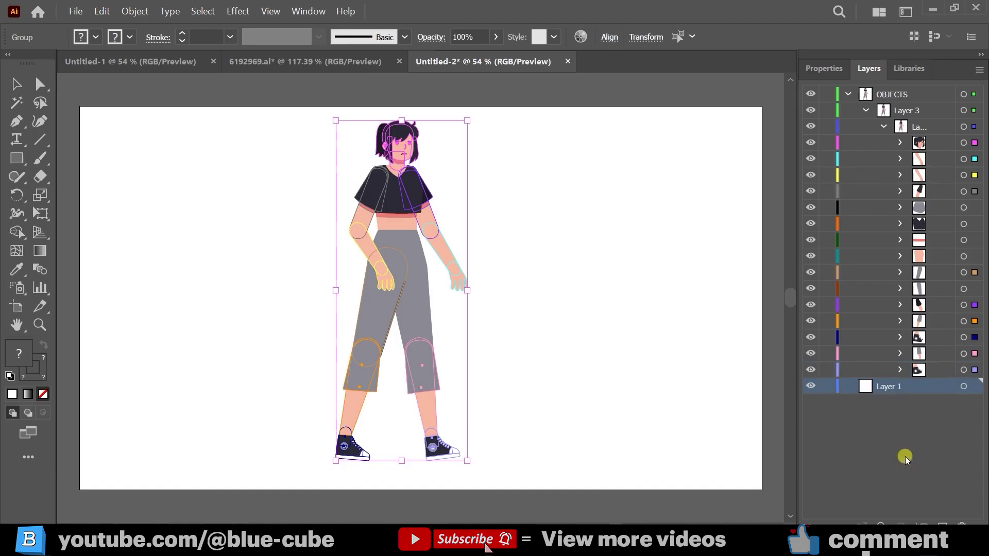
click(963, 525)
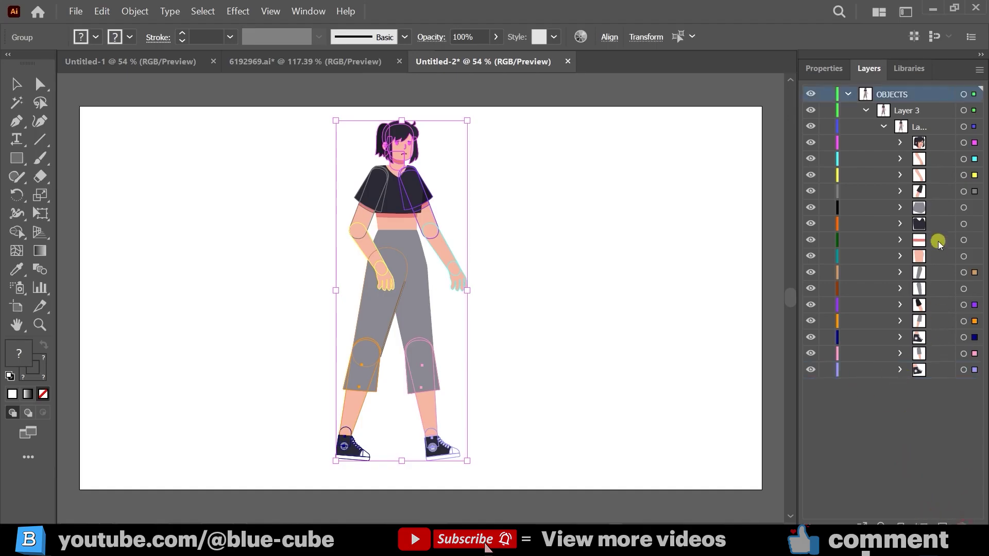
click(921, 144)
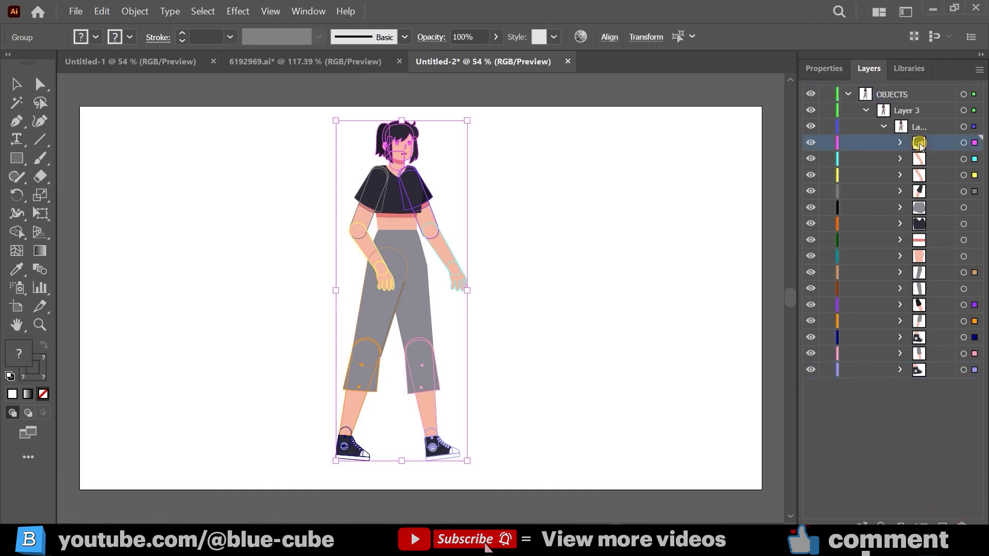
click(607, 239)
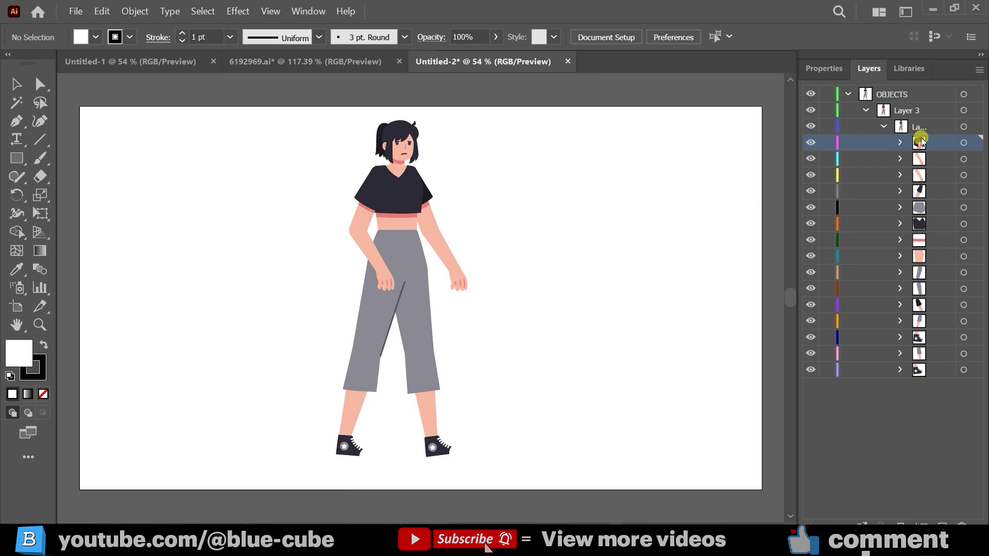
shift+click(920, 369)
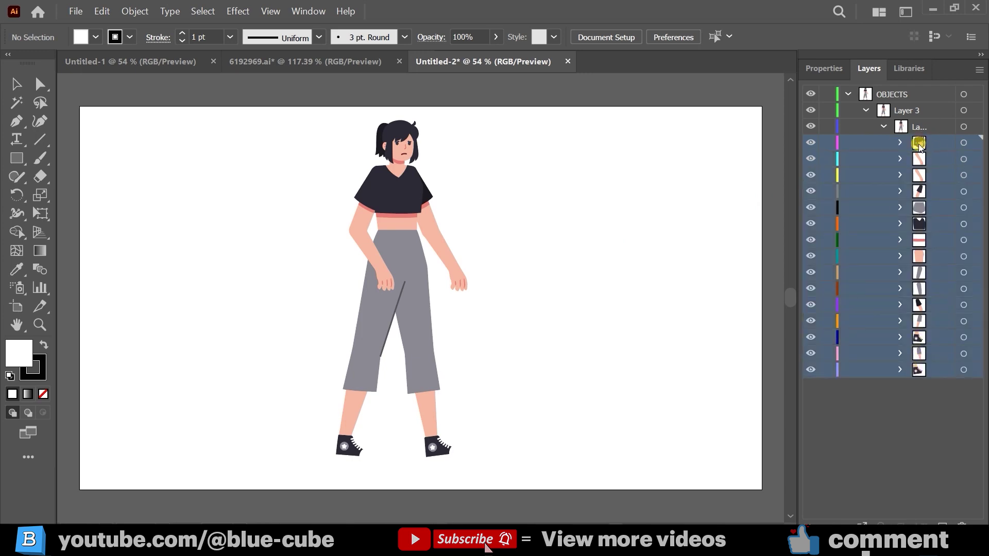
drag(919, 147, 875, 89)
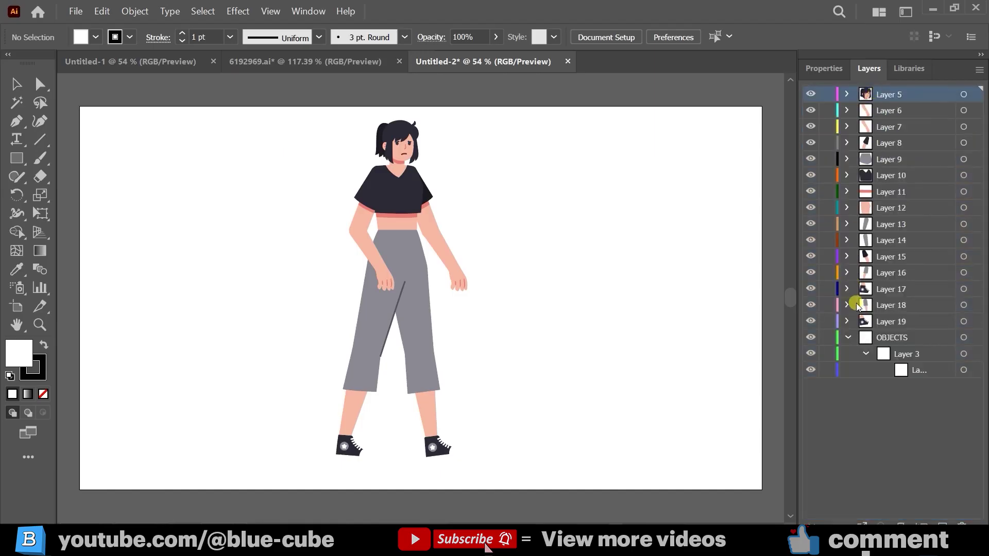
click(891, 339)
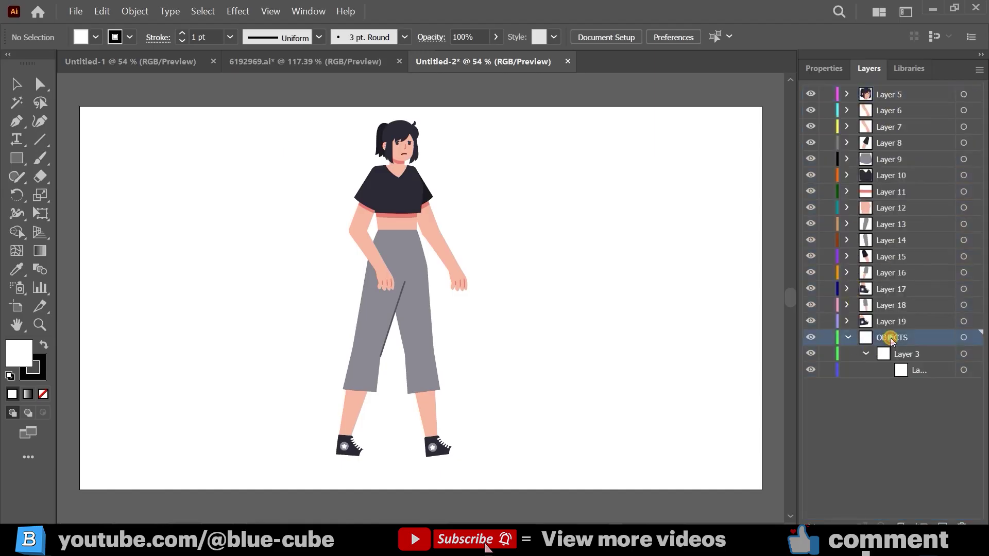
Delete the leftover OBJECTS layer and its sublayers
click(901, 353)
click(905, 370)
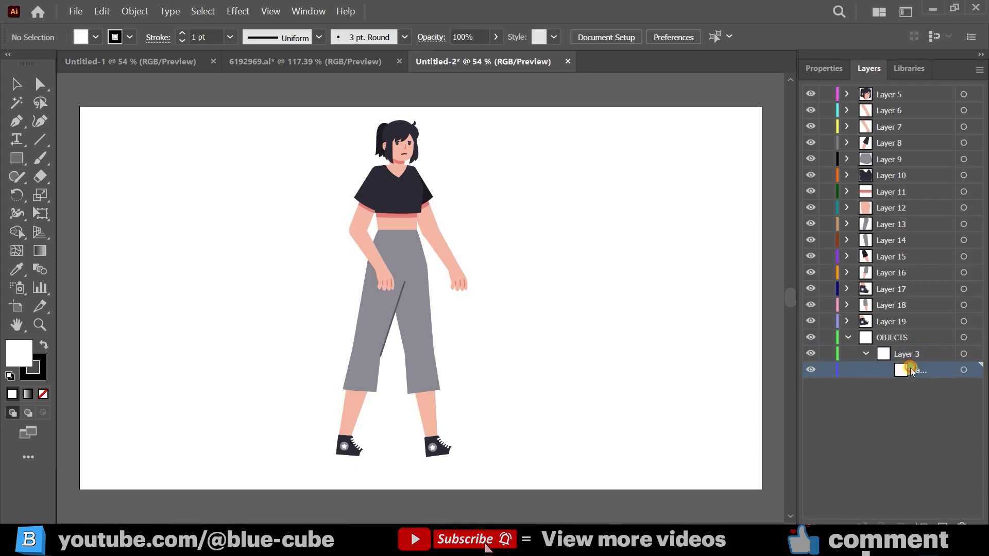
click(917, 341)
click(960, 521)
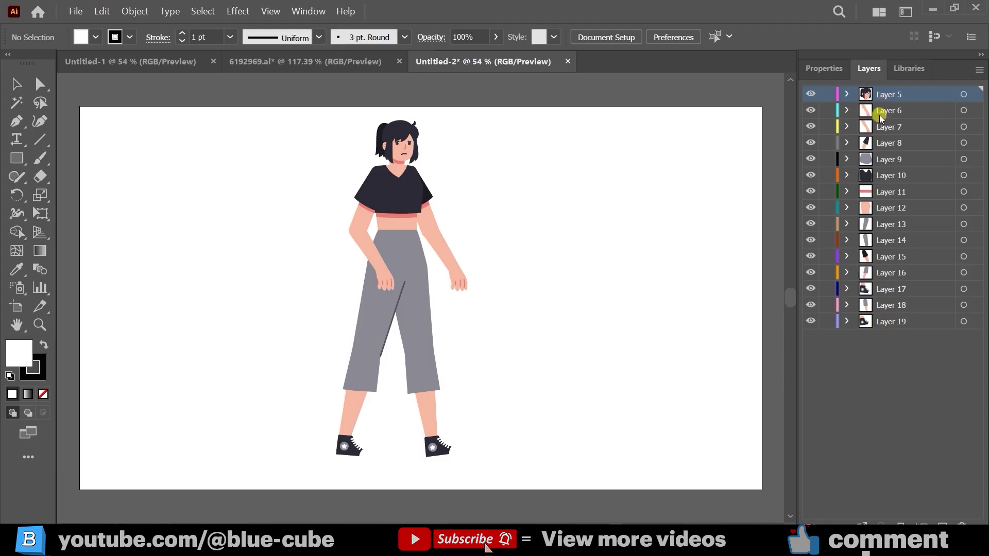
Rename Layer 5 to 'head' and toggle Layers 6–7 visibility to identify parts
click(810, 93)
click(810, 93)
click(810, 93)
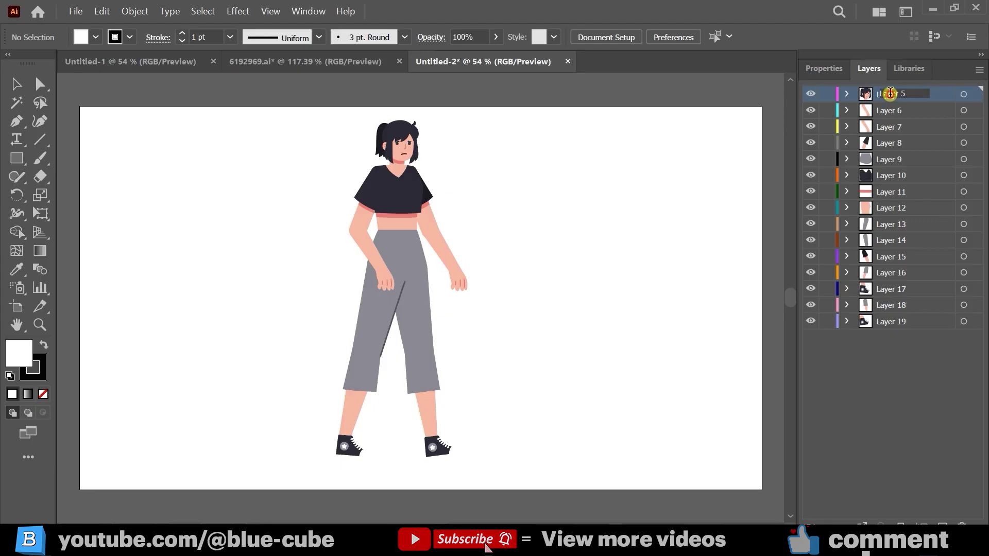
double_click(892, 96)
text(h)
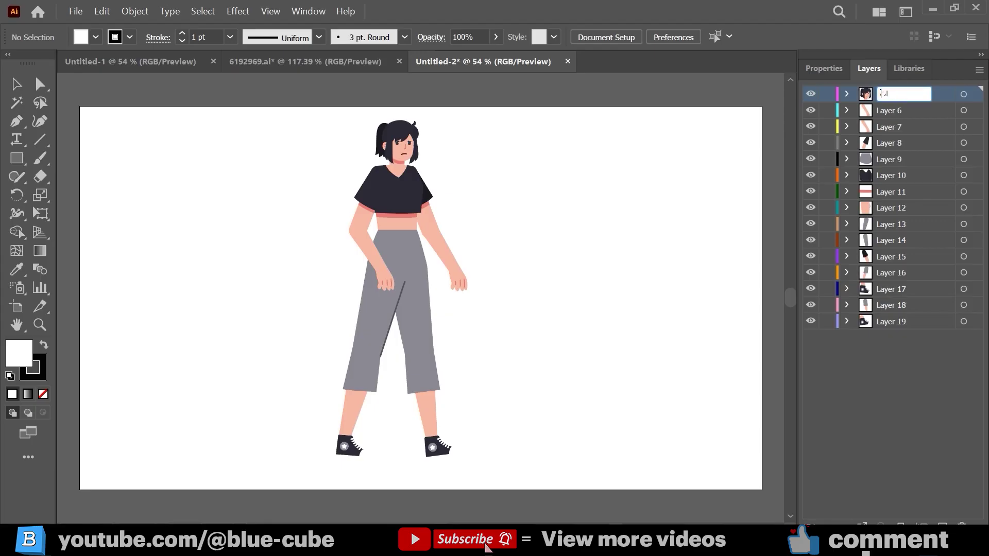
key(BackSpace)
key(BackSpace)
key(BackSpace)
key(Return)
click(812, 110)
click(813, 109)
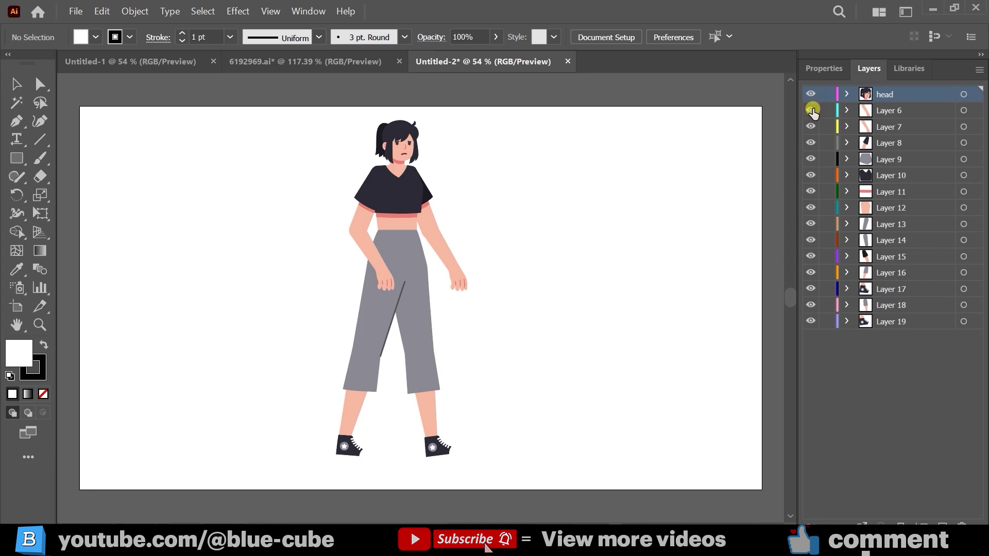
click(811, 127)
click(812, 127)
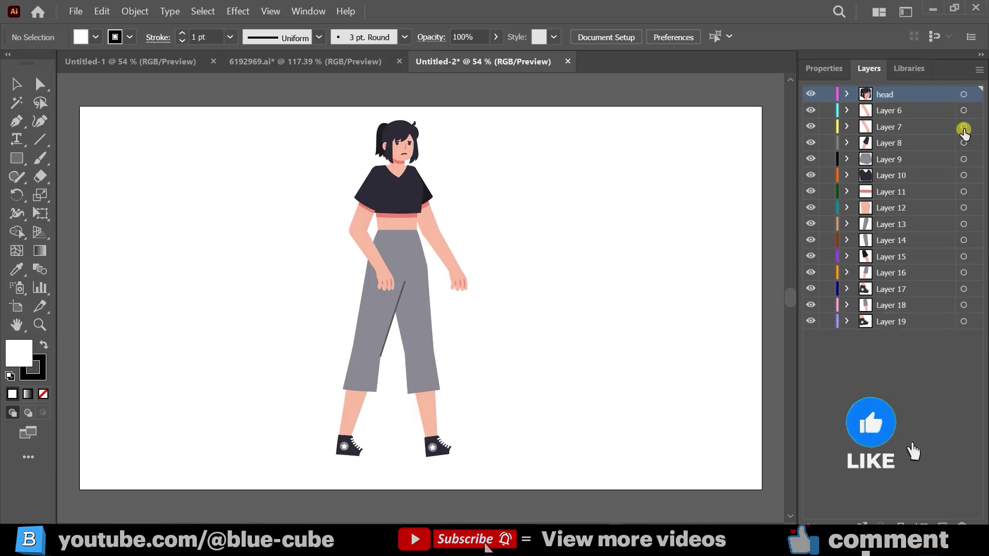
Save the artwork as ch1.ai with Illustrator 2020 options
click(76, 11)
click(133, 121)
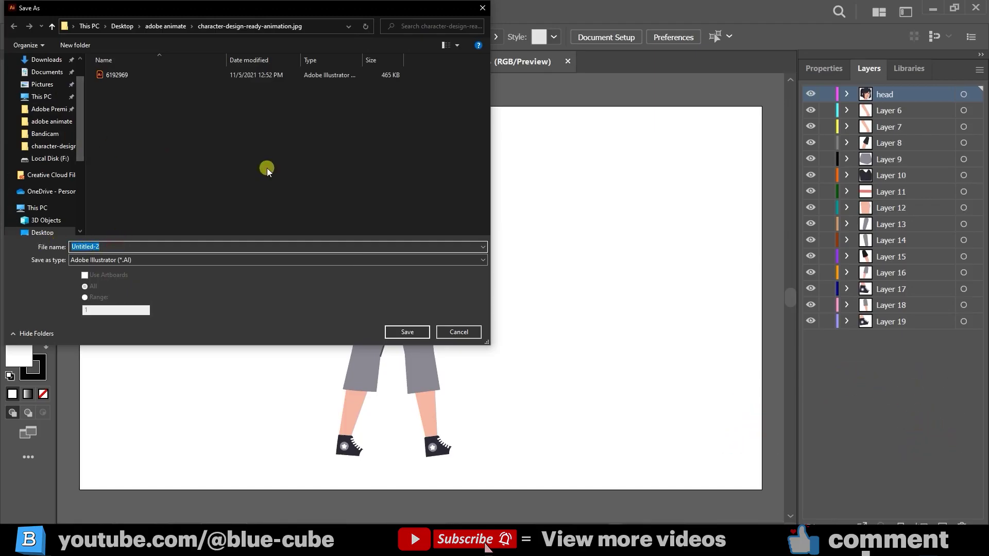
text(ch1)
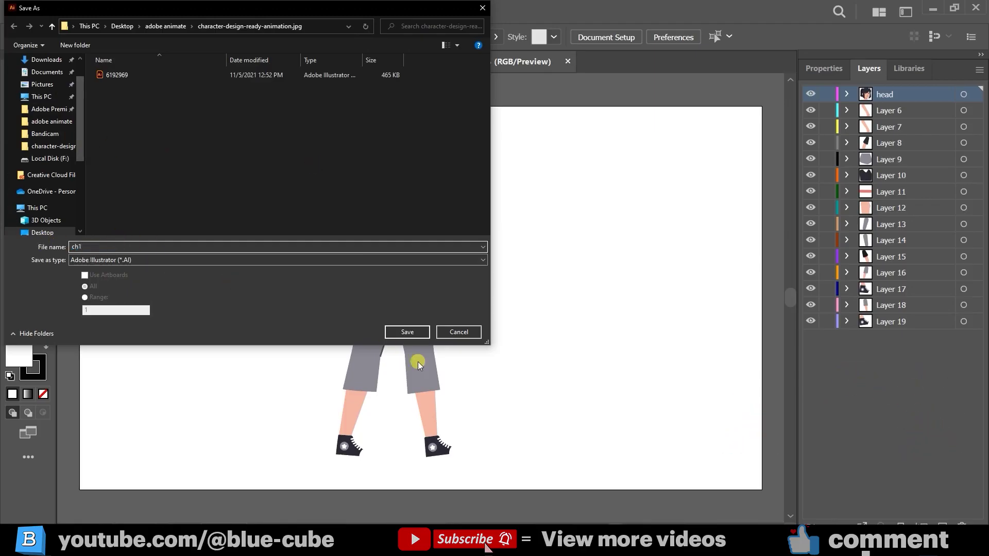
click(406, 333)
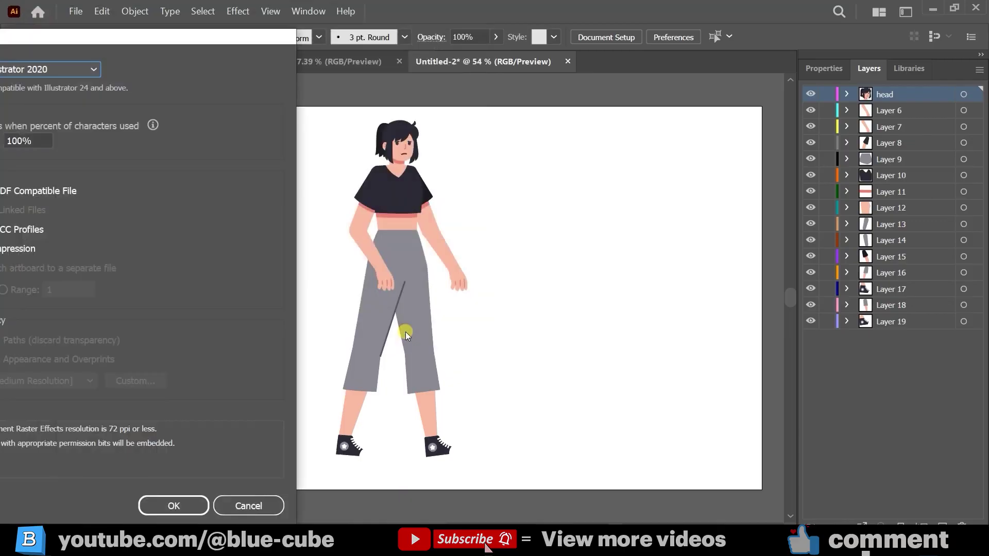
drag(199, 40, 421, 27)
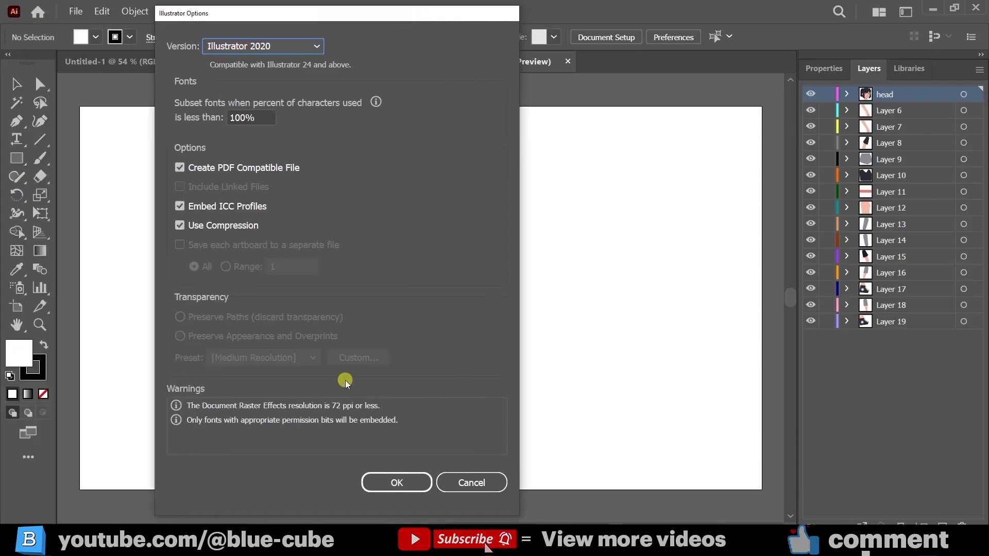
click(394, 482)
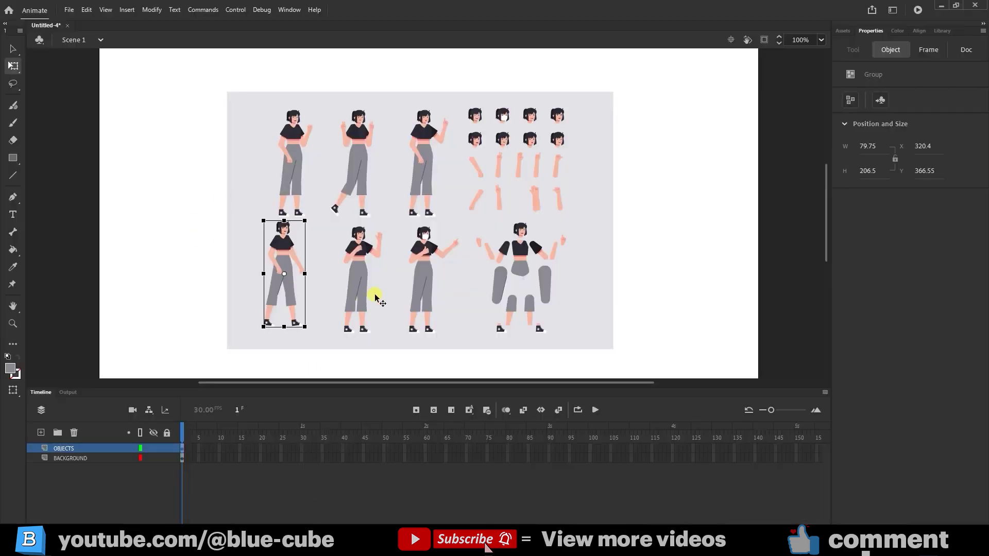
Create a new 1280×720 HD Animate document
click(69, 9)
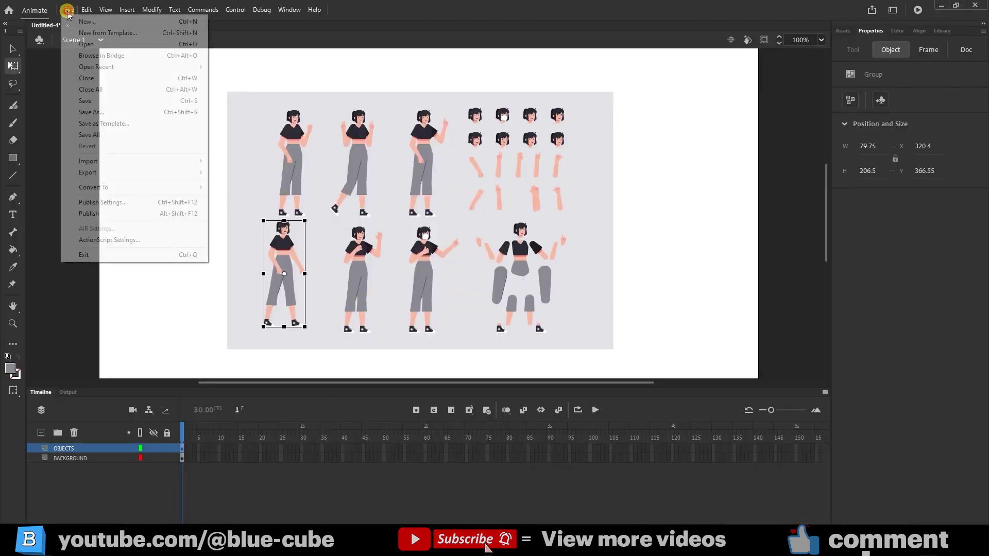
key(ctrl+Return)
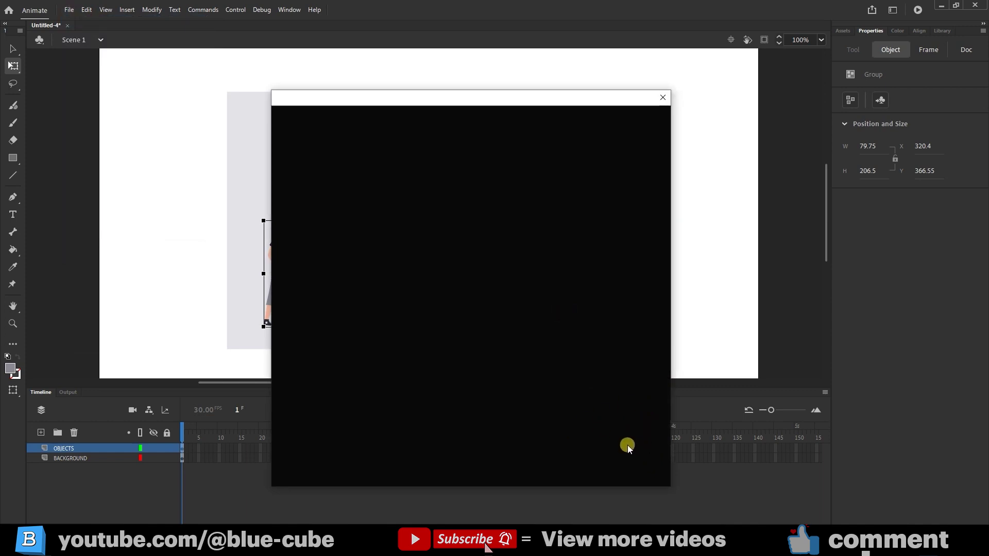
click(633, 380)
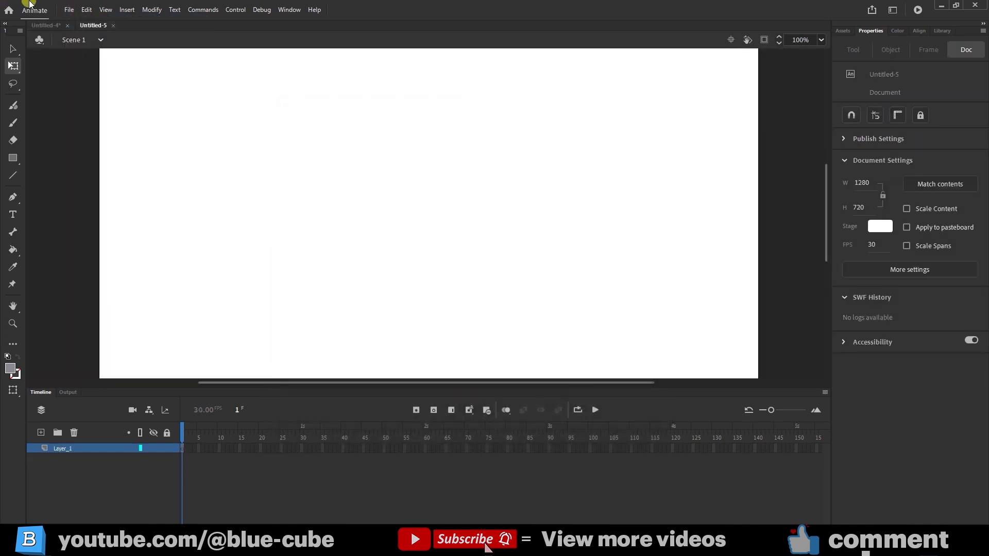
Import ch1.ai to the stage, converting its layers to Animate layers
click(69, 10)
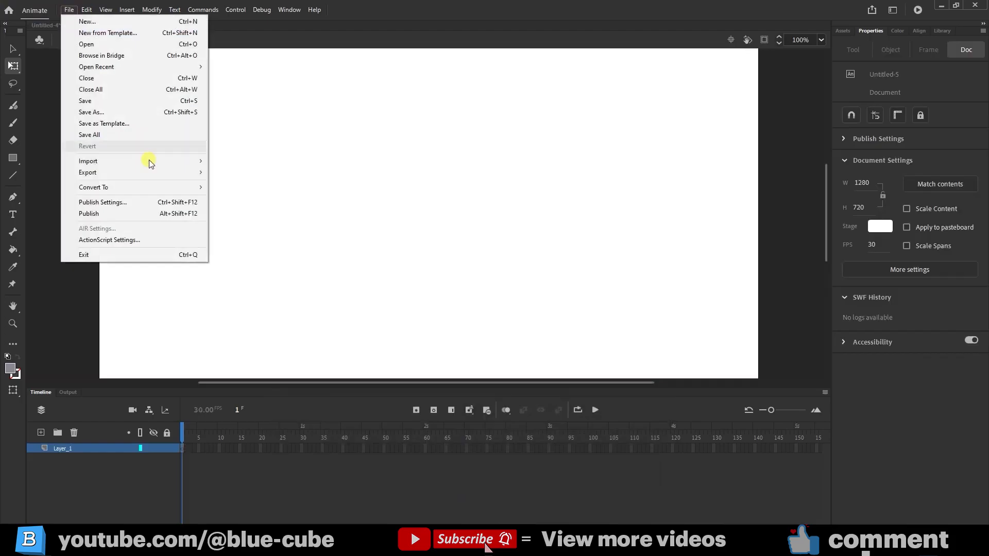
mouse_move(154, 166)
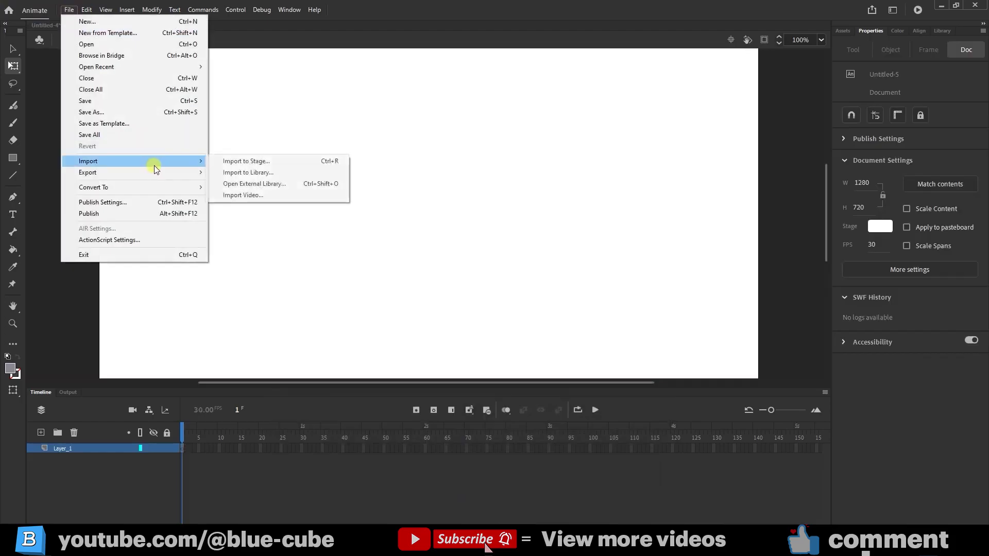
click(245, 162)
click(205, 174)
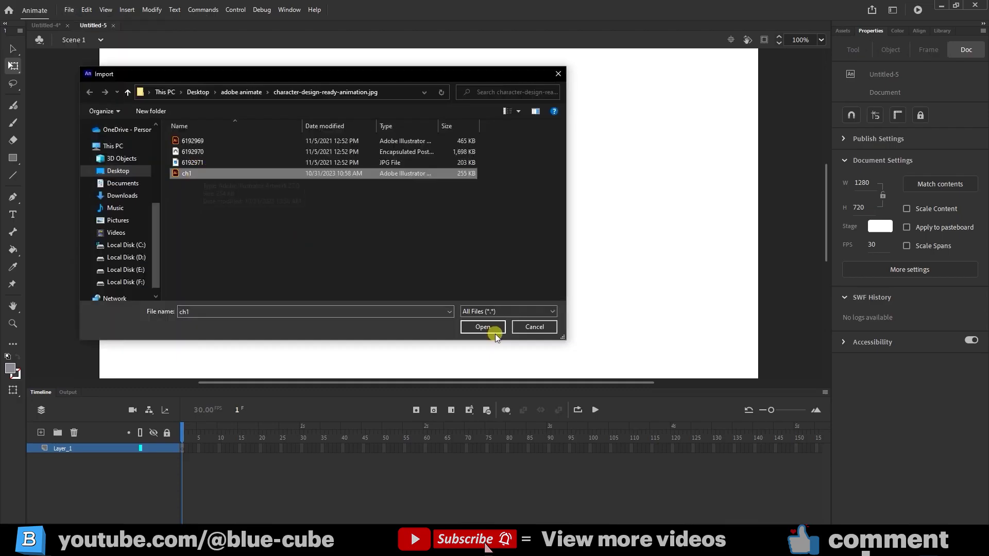
click(466, 329)
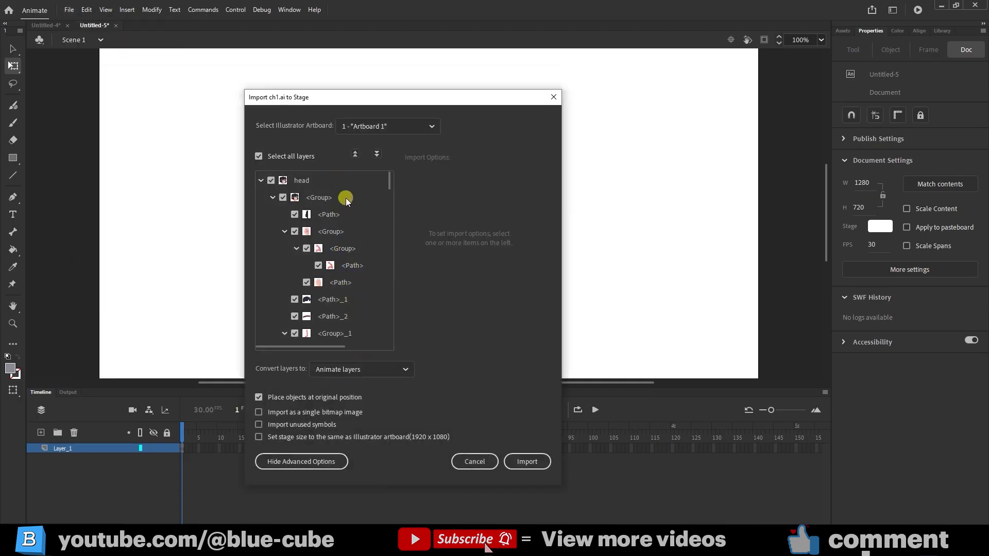
click(531, 462)
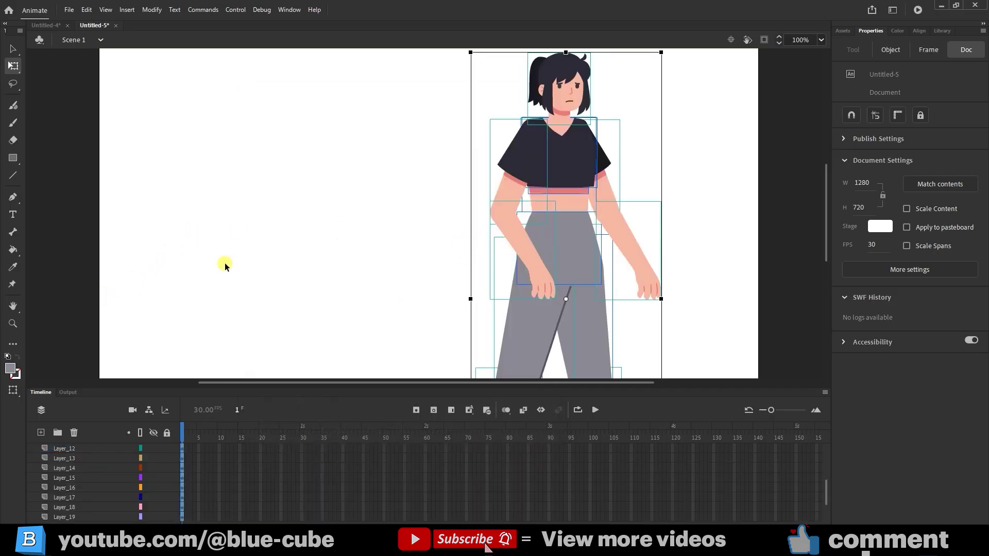
At 50% zoom, scale the girl to 245.8 × 636.2 and place her on stage
click(821, 39)
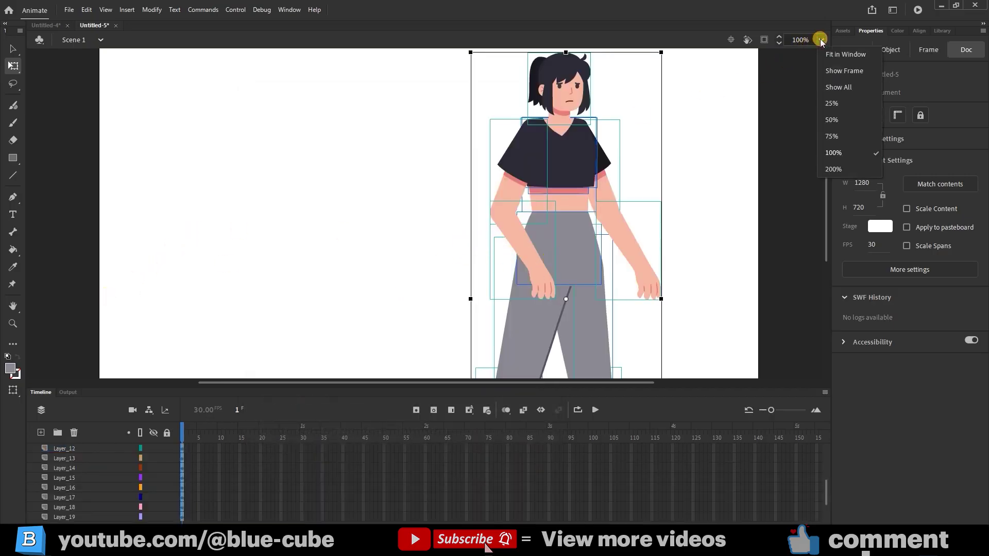
click(845, 120)
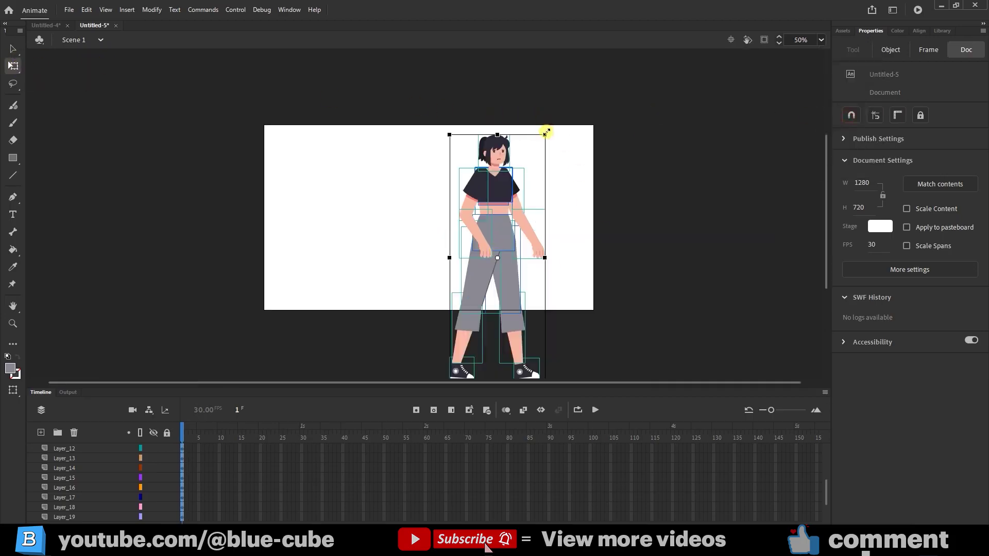
drag(544, 135, 469, 206)
drag(467, 152, 473, 139)
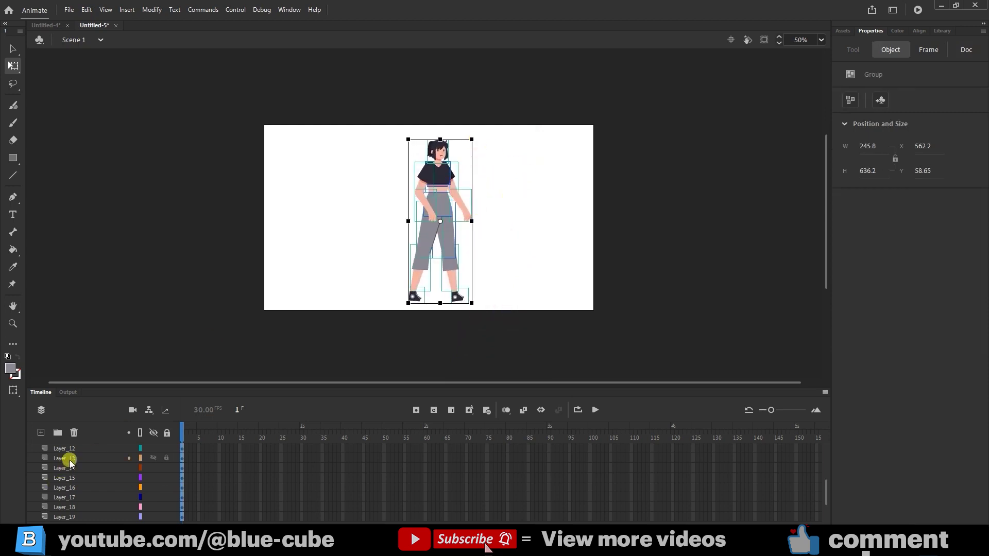
scroll(95, 492, up, 4)
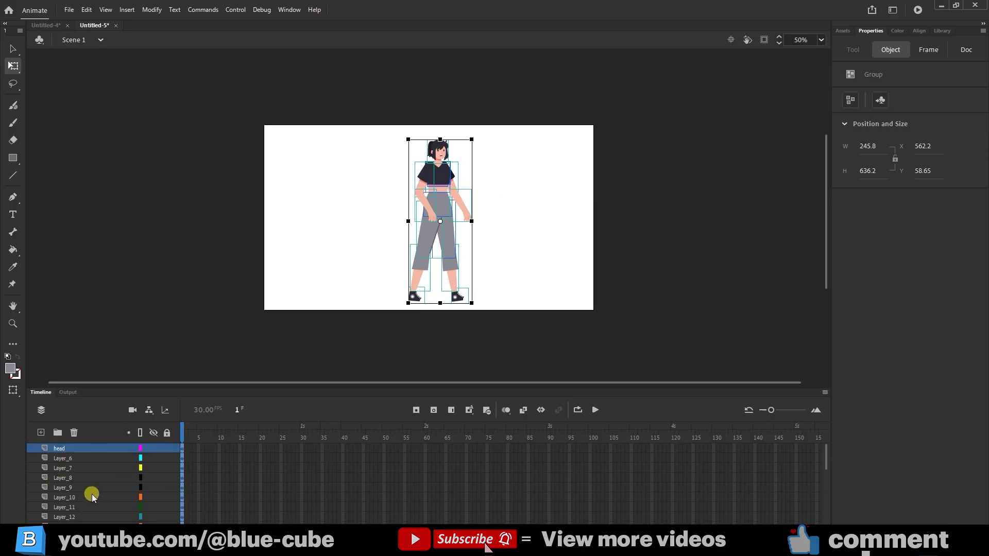
Toggle Layer_7's visibility to confirm it holds the arm, then zoom to 100%
click(63, 479)
click(63, 468)
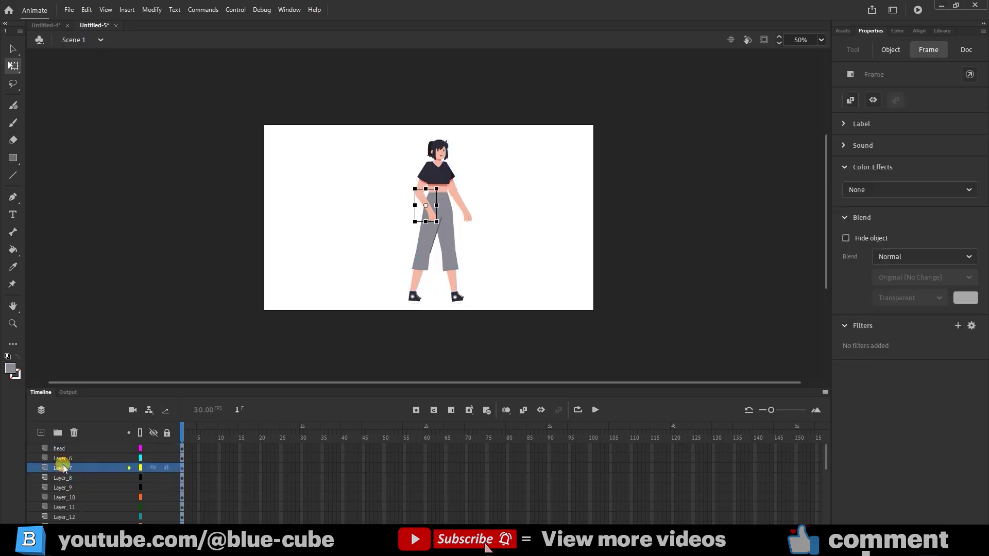
click(153, 468)
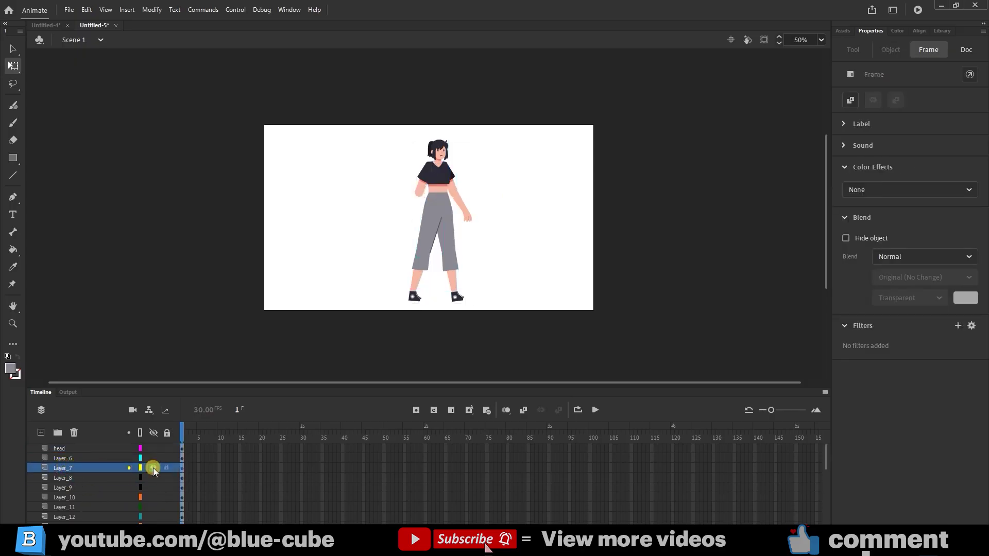
click(153, 468)
click(152, 468)
click(153, 468)
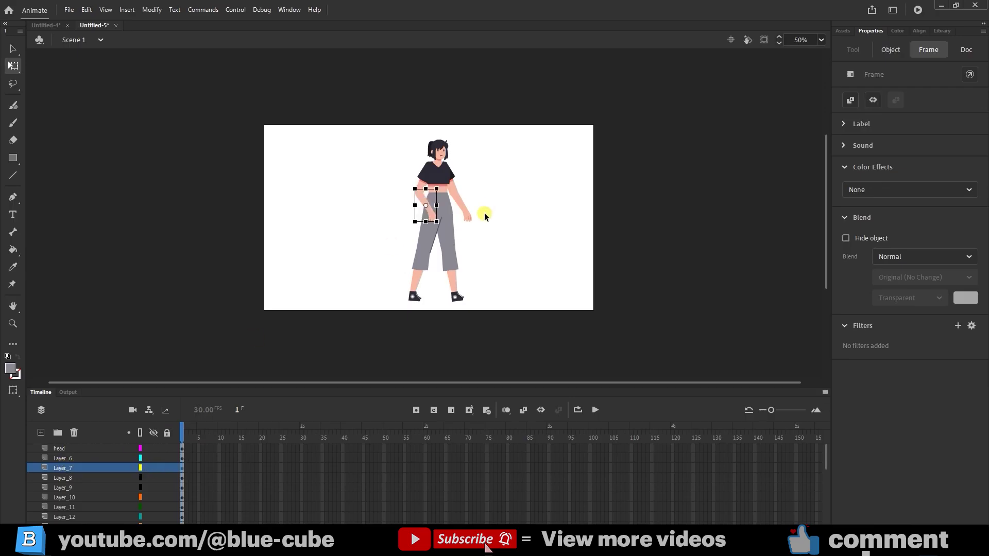
key(ctrl+=)
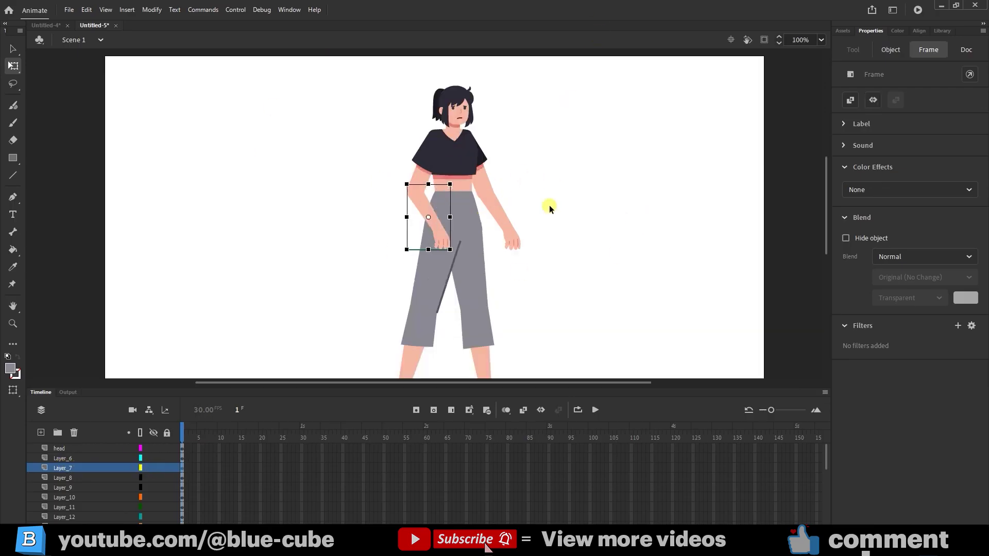
Select Layer_8, Layer_9, Layer_6 and head, toggling the head to locate parts
click(64, 478)
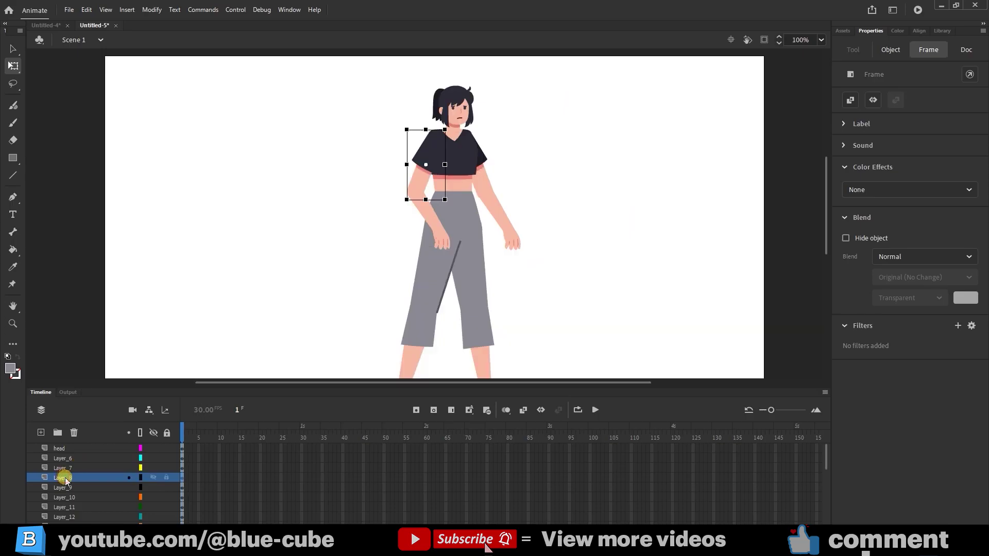
click(66, 488)
click(67, 477)
click(68, 459)
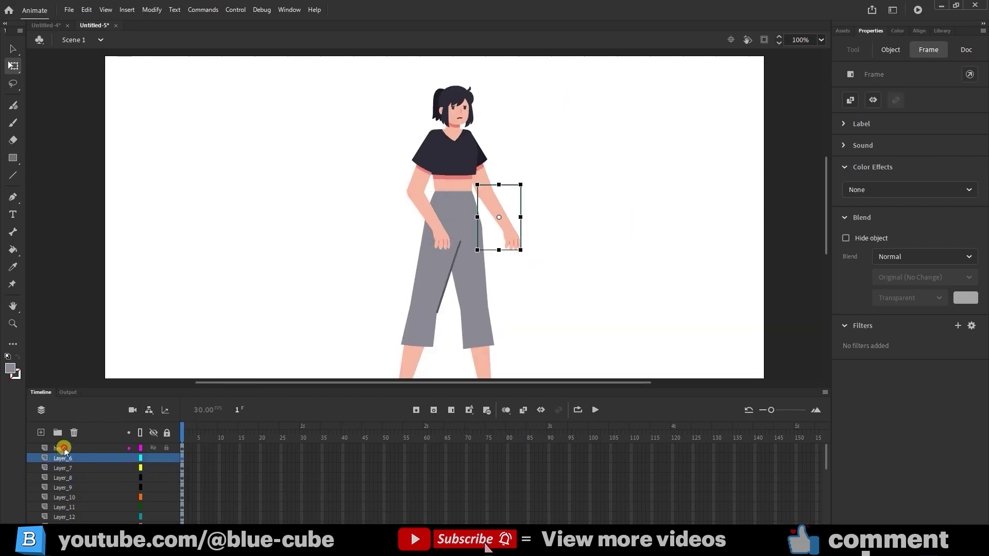
click(77, 449)
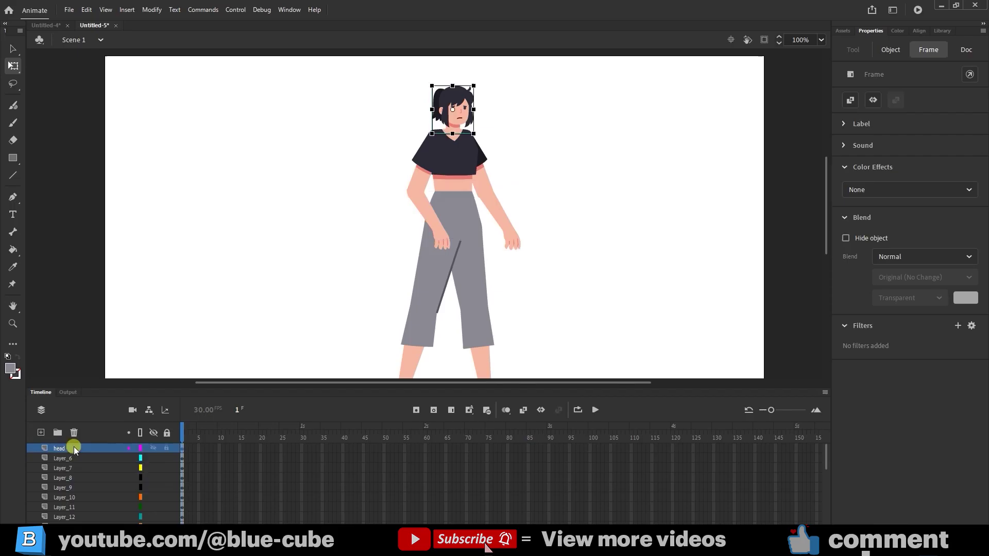
click(154, 448)
click(154, 448)
Create a new blank 1280×720 document
click(69, 9)
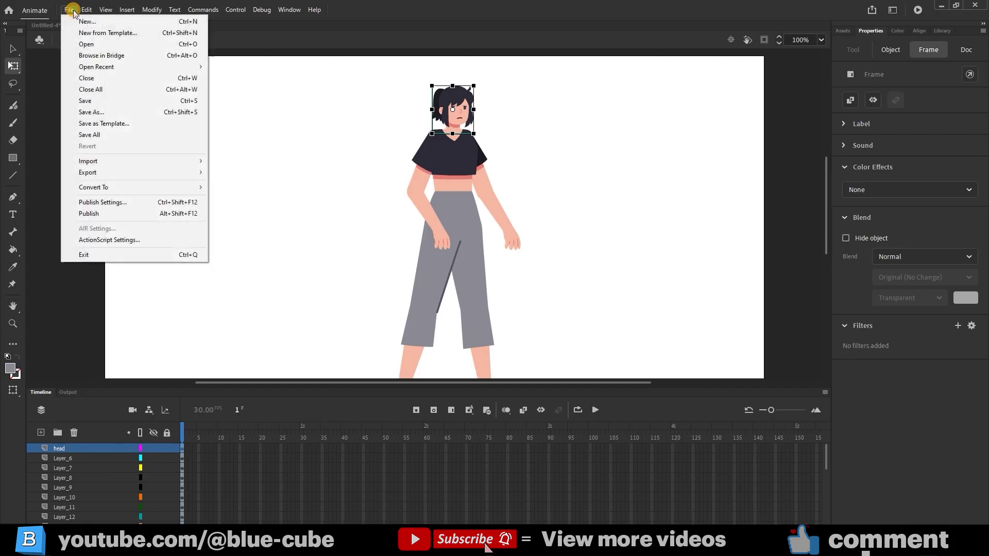
click(85, 21)
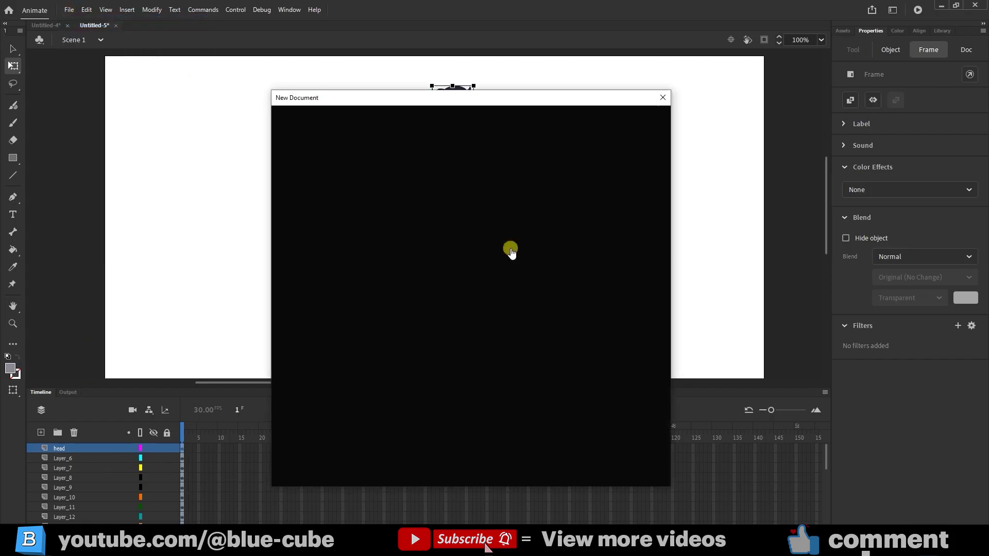
click(633, 377)
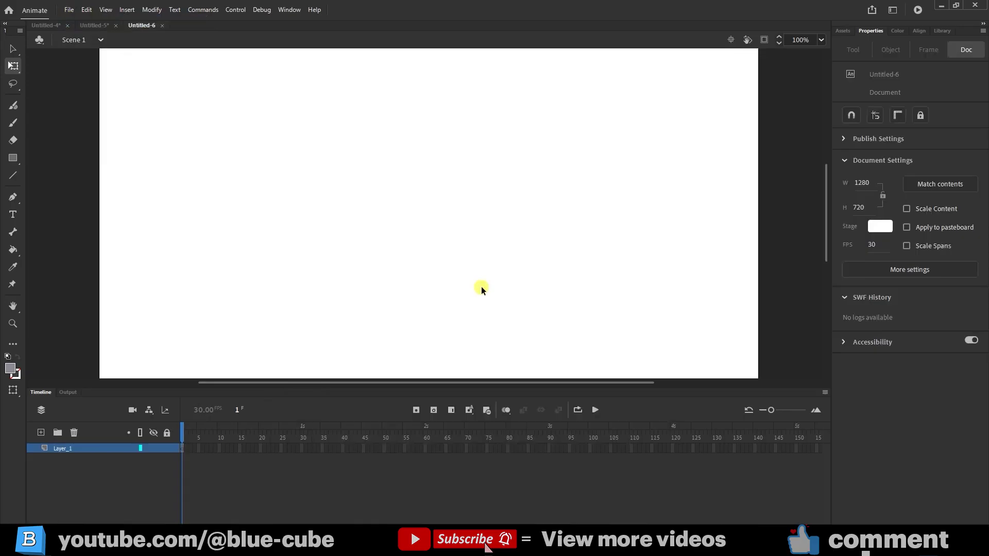
Import 6192969.ai to the stage, producing OBJECTS and BACKGROUND layers
click(69, 10)
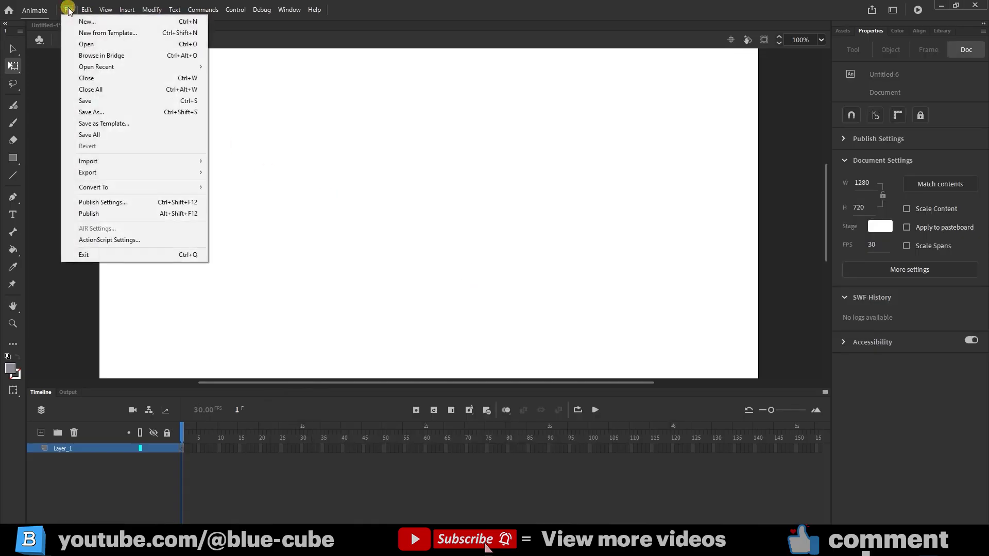
mouse_move(146, 162)
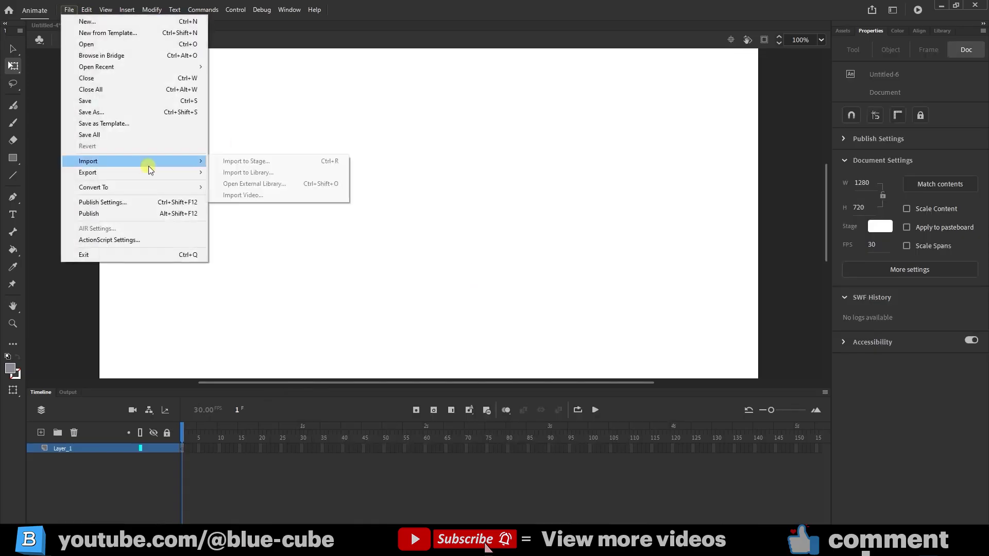
click(238, 162)
click(199, 141)
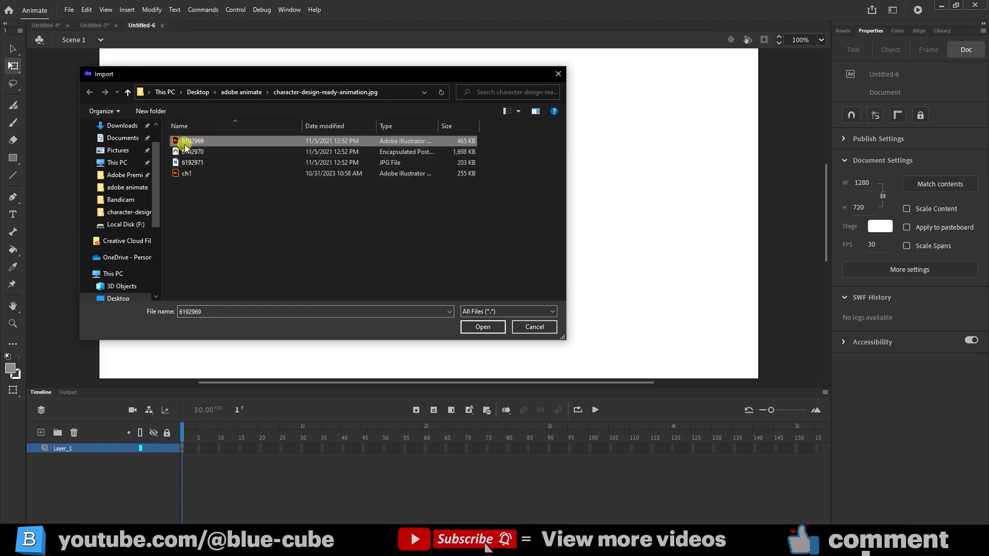
click(475, 328)
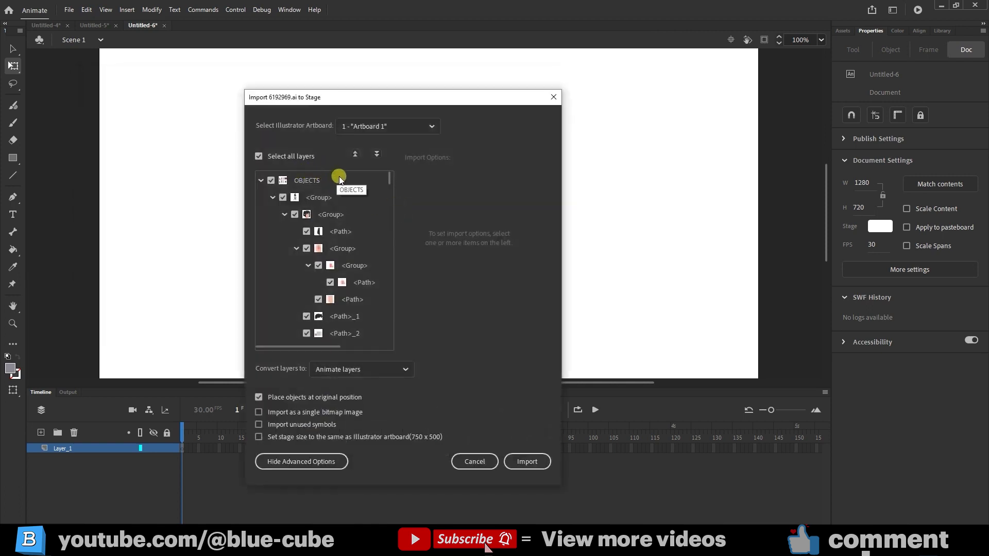
click(525, 462)
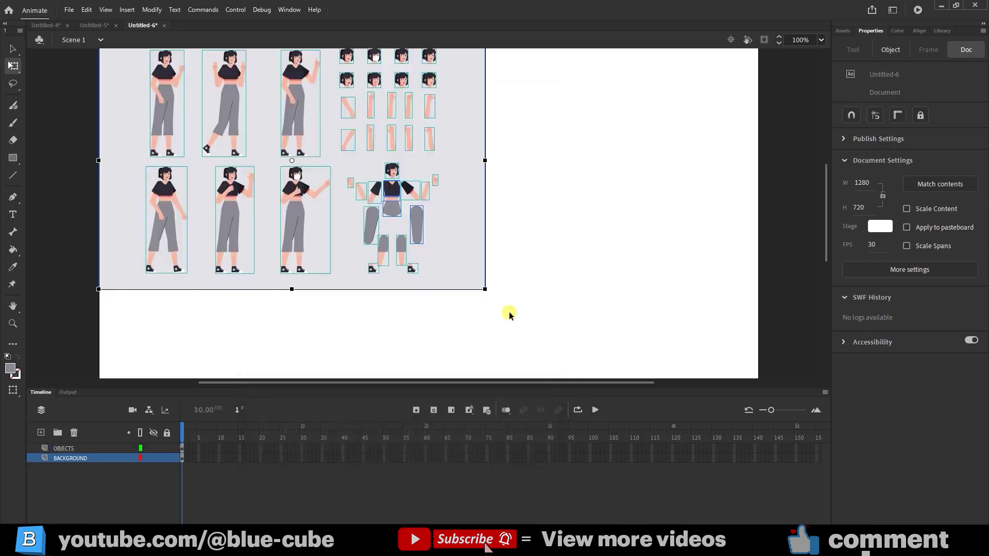
click(81, 458)
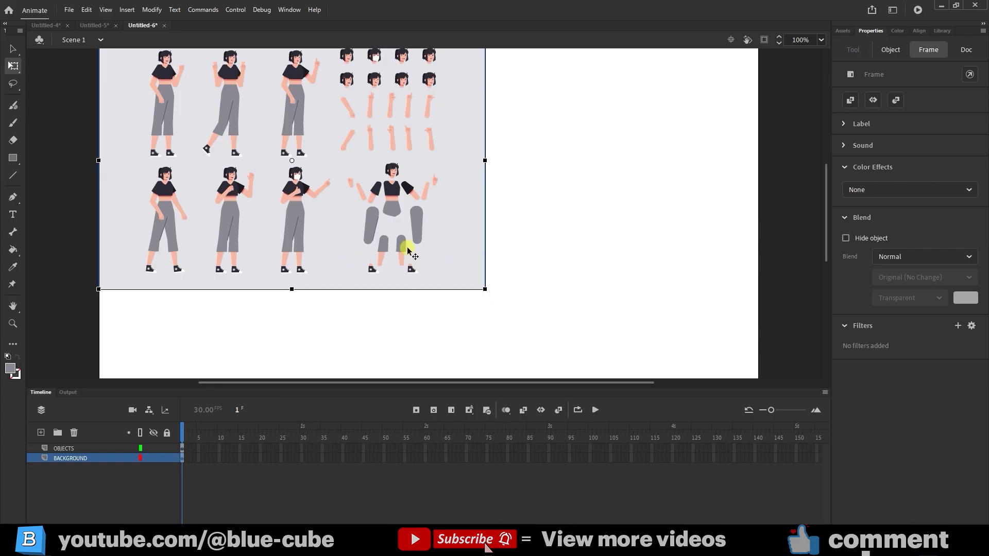
Delete the BACKGROUND layer along with its grey artwork
click(448, 219)
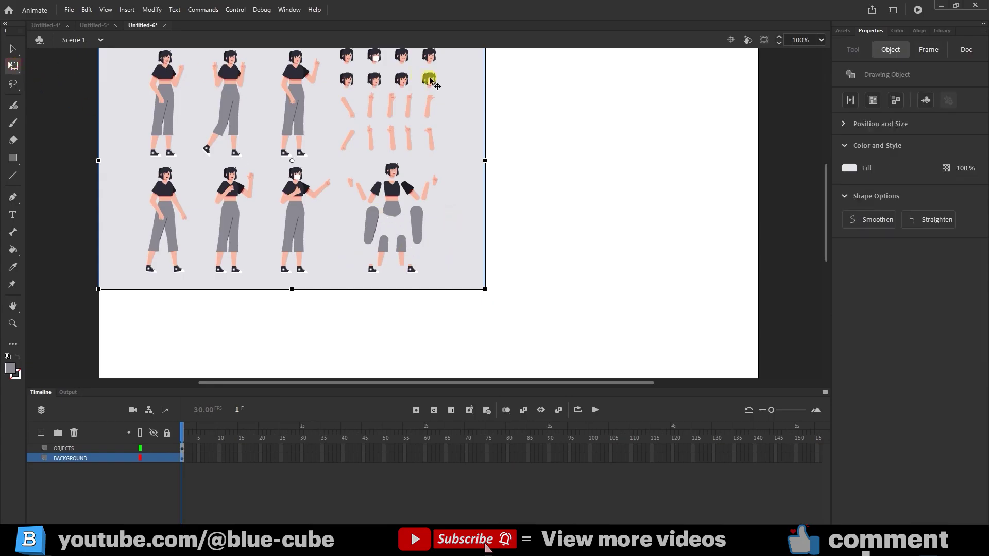
drag(435, 212, 547, 262)
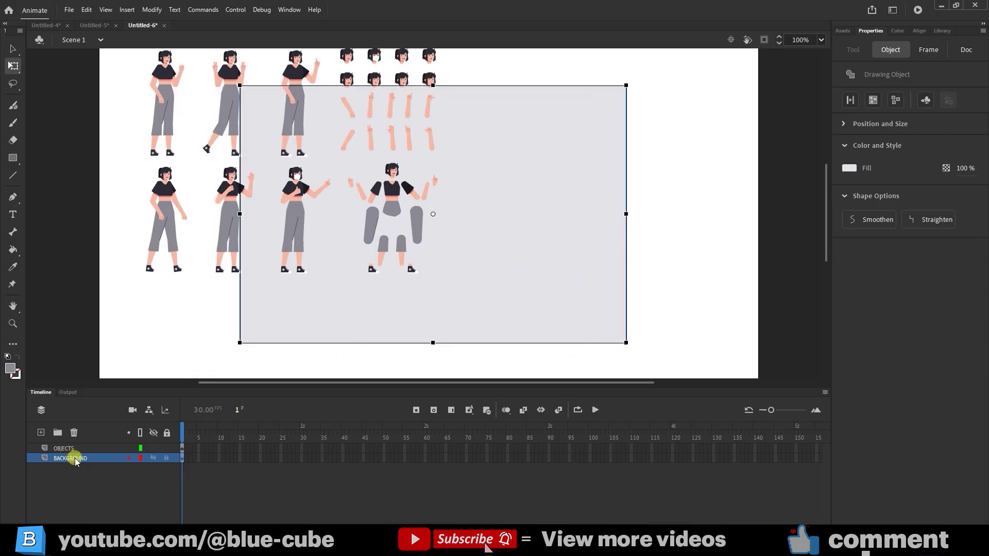
click(74, 432)
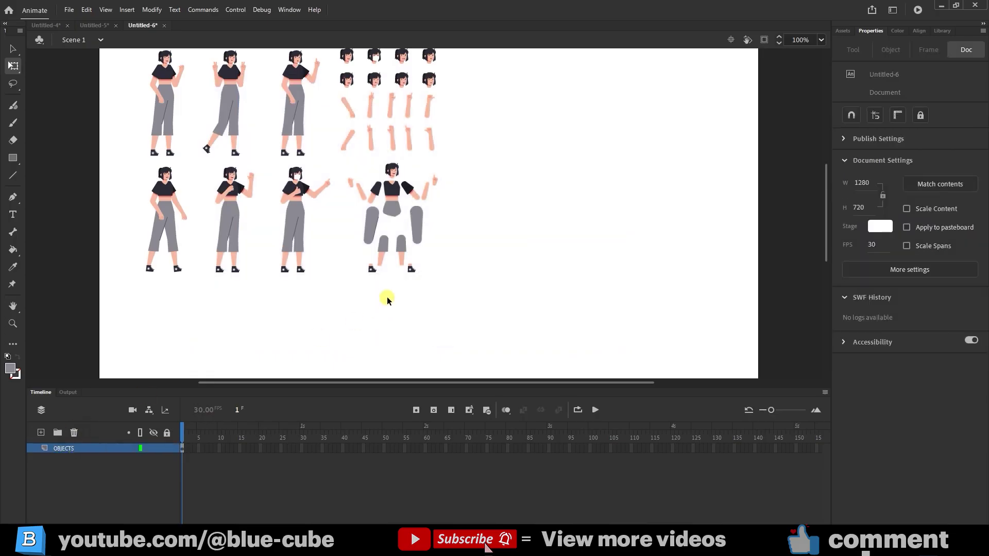
At 50% zoom, scale the whole character sheet to about 931 × 719 to fill the stage
click(821, 40)
click(830, 119)
drag(483, 117, 238, 267)
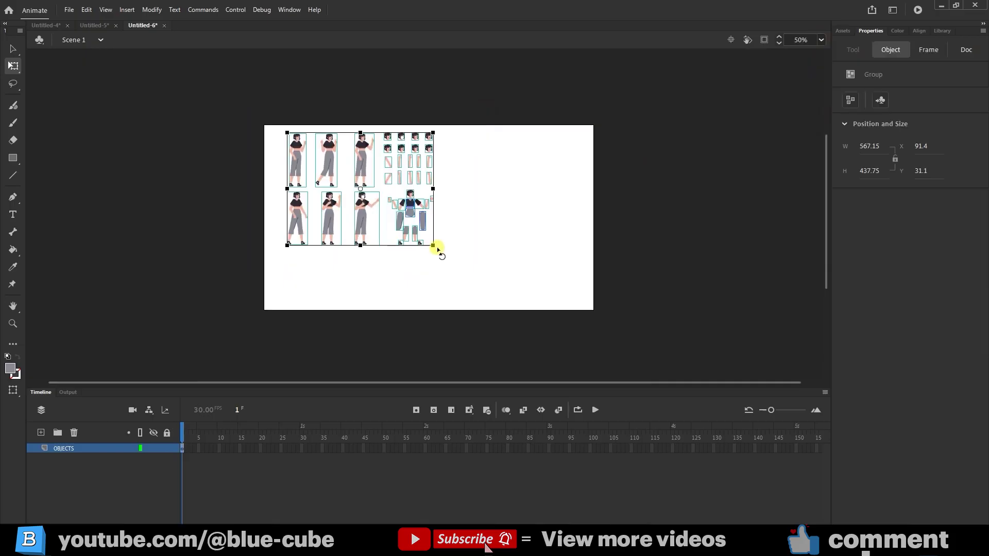
drag(434, 246, 481, 287)
drag(349, 210, 410, 240)
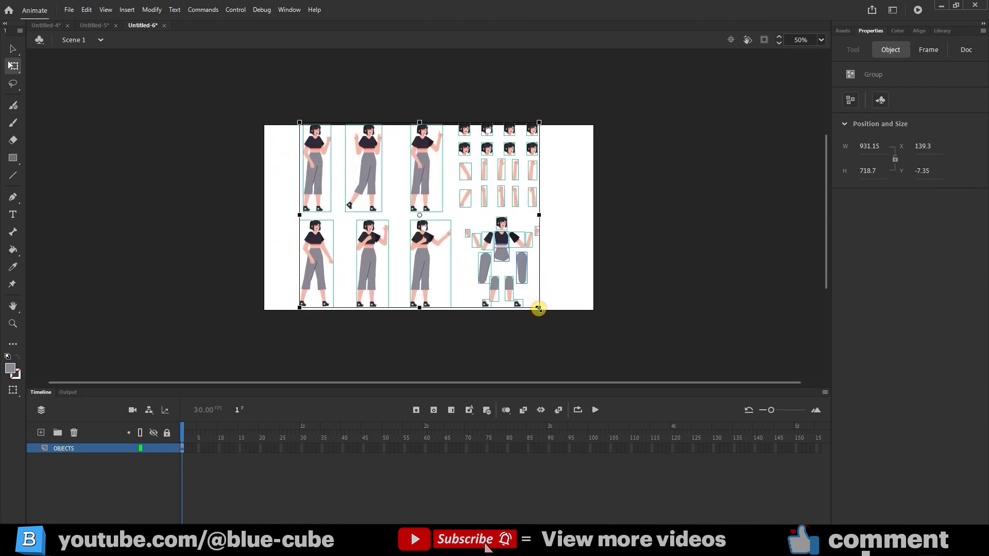
drag(538, 308, 523, 293)
Delete every other figure, head and arm, leaving a single standing girl
click(525, 257)
key(ctrl+=)
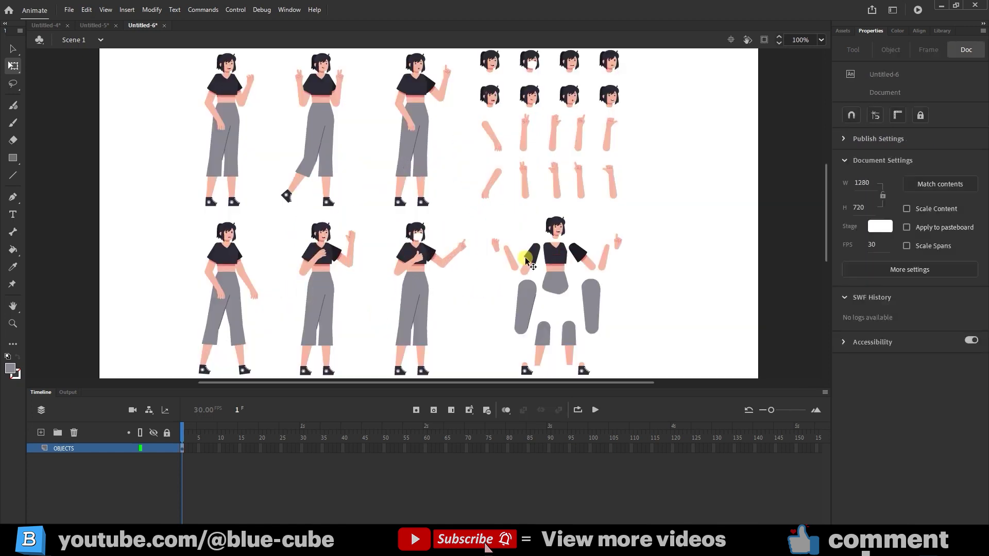
click(412, 272)
click(325, 277)
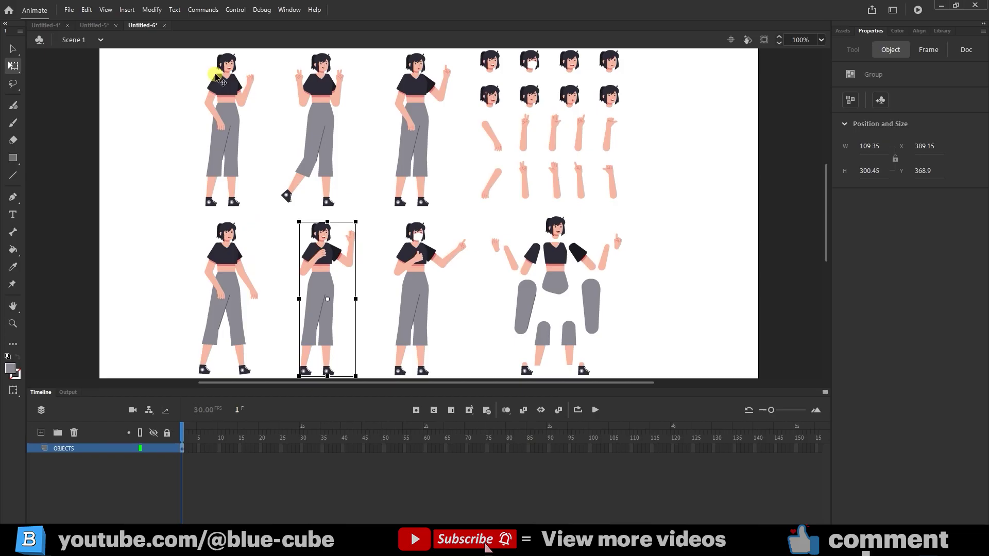
drag(262, 220, 205, 336)
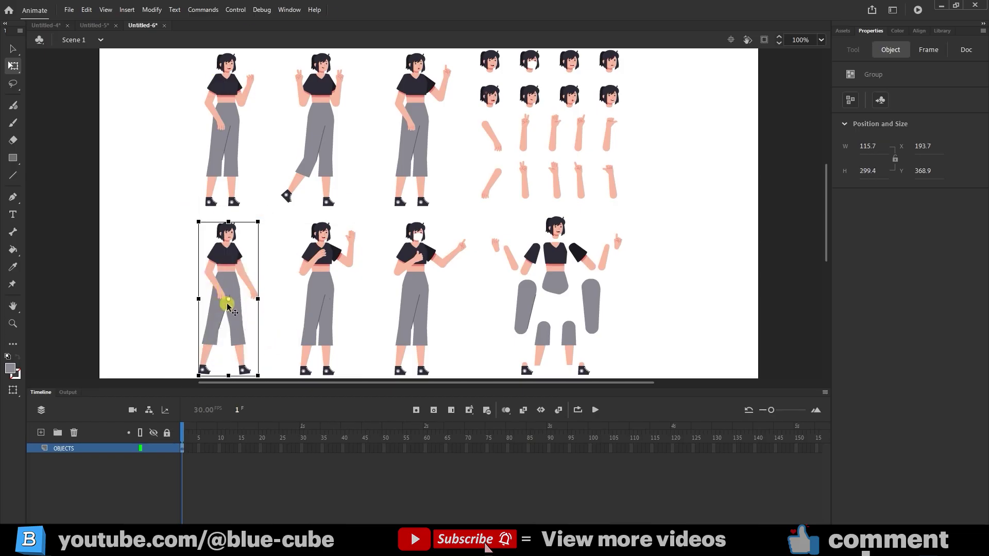
drag(237, 291, 177, 272)
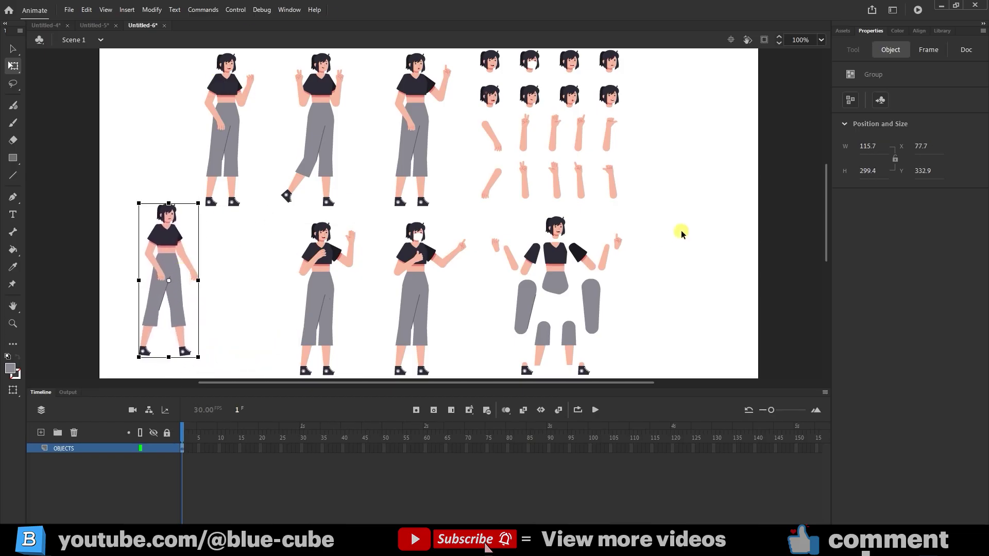
drag(613, 234, 268, 379)
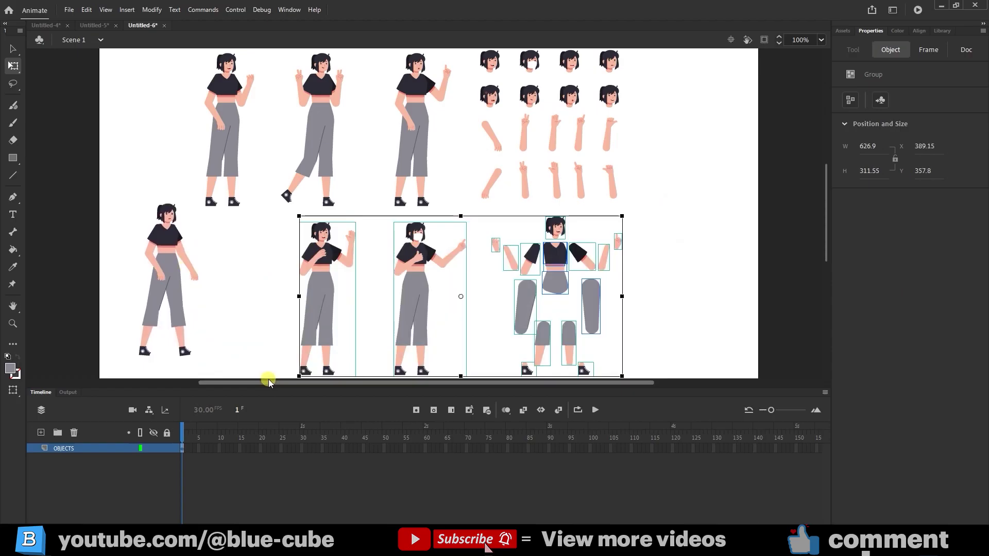
key(Delete)
drag(662, 142, 265, 315)
key(Delete)
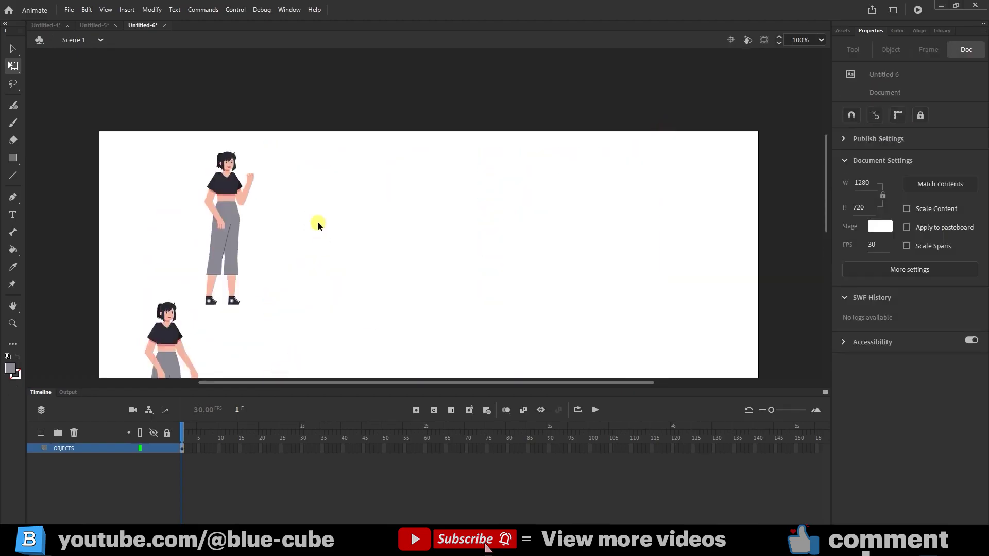
drag(288, 145, 190, 309)
key(Delete)
Centre the remaining girl on the stage and enlarge her to 222.25 × 575.35
drag(242, 188, 120, 364)
drag(166, 288, 361, 182)
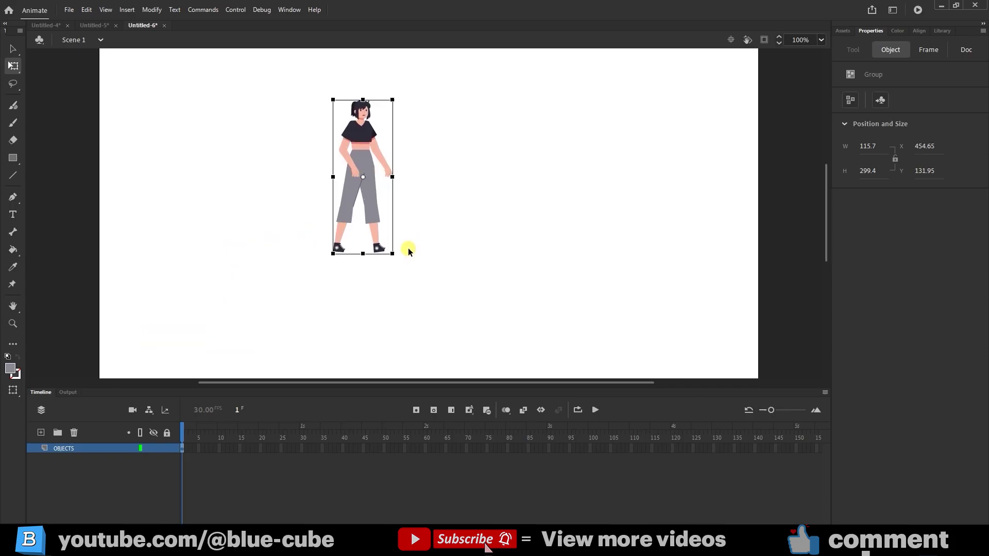
drag(409, 249, 421, 286)
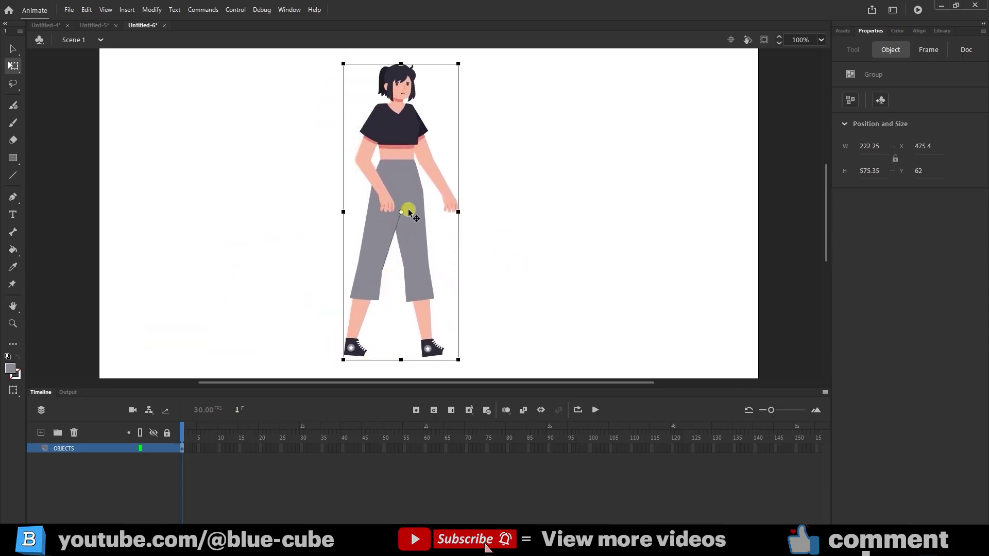
Break the girl figure apart into separate body-part groups
right_click(406, 180)
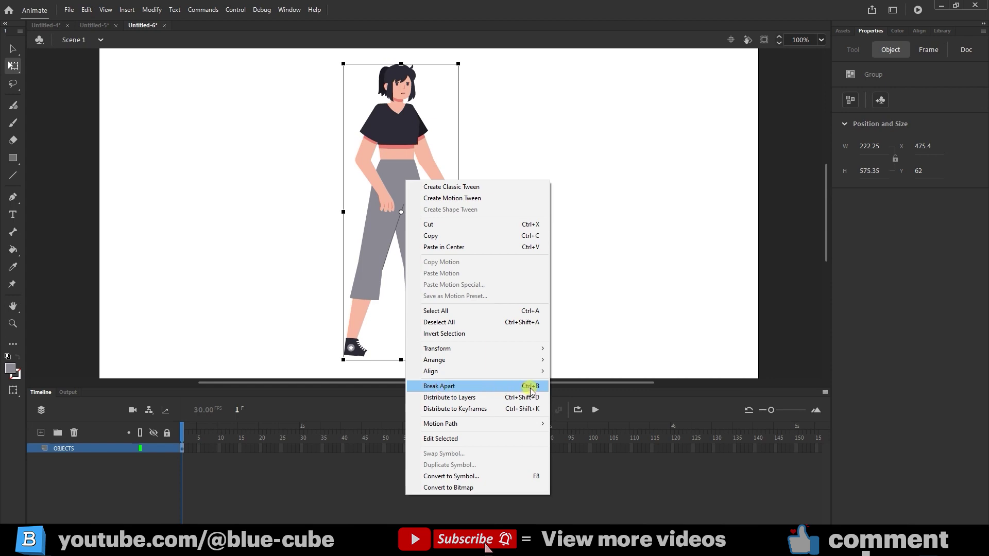
click(448, 386)
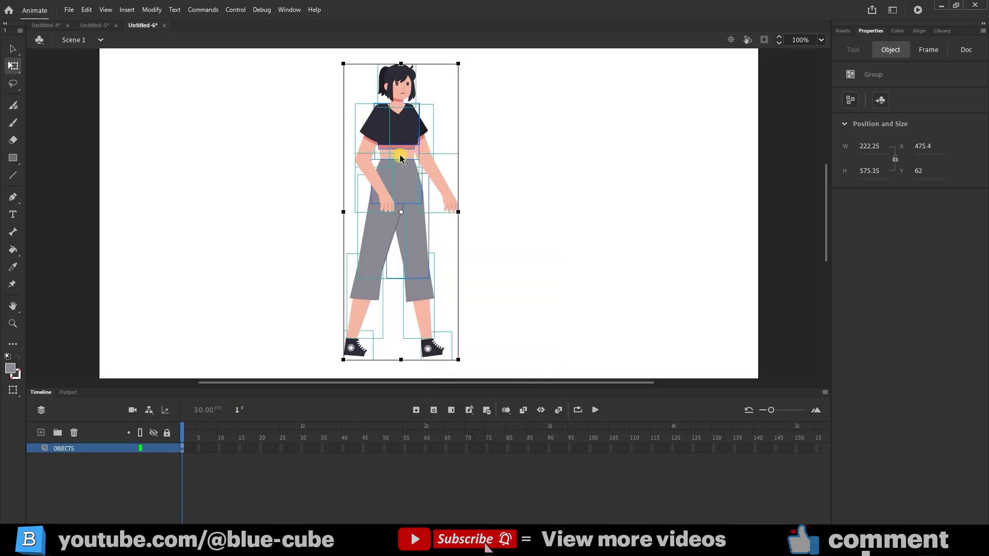
click(485, 121)
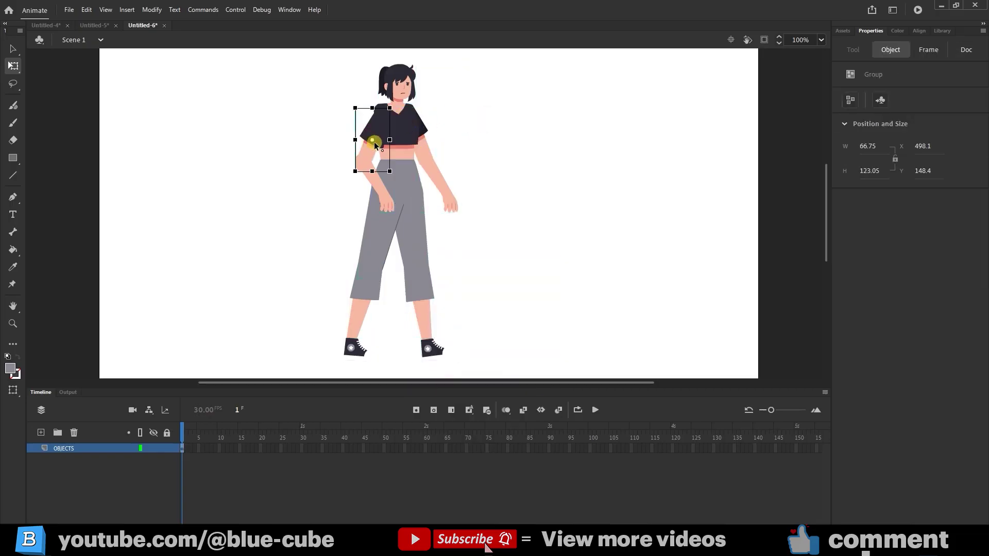
Test-move the arm and head parts, undo, and nudge the upper arm up slightly
drag(368, 146, 323, 129)
drag(378, 181, 295, 195)
drag(394, 85, 478, 80)
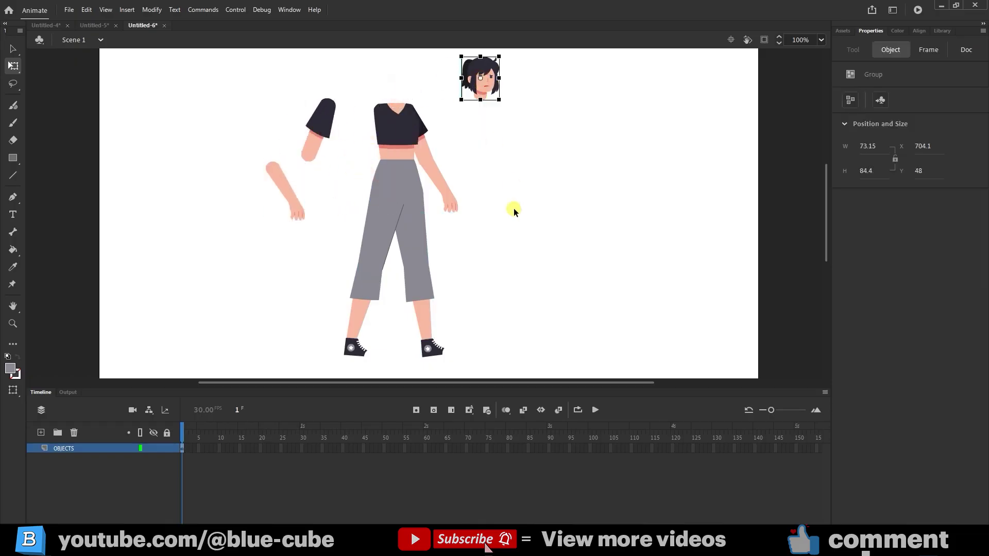
key(ctrl+z)
key(ctrl+z)
key(ctrl+z)
key(ctrl+z)
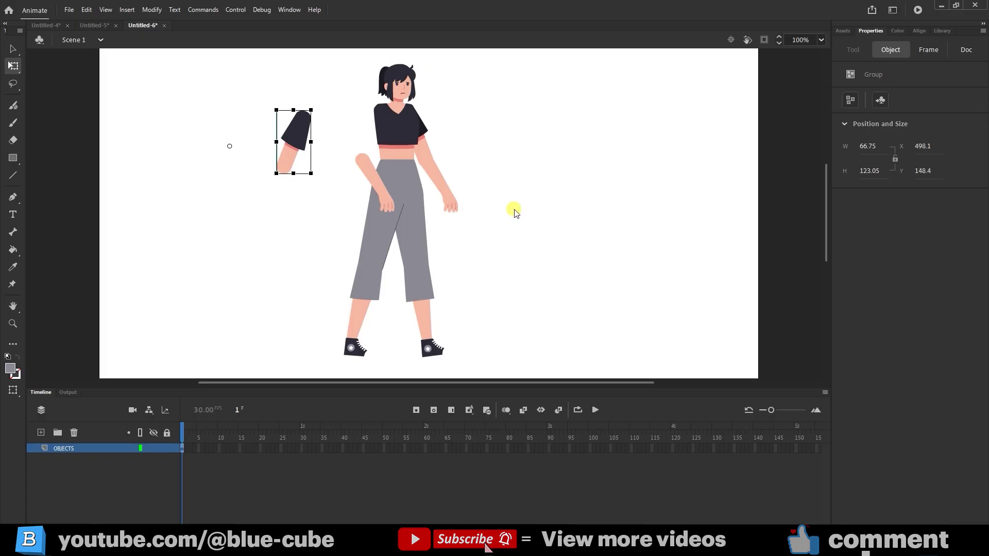
key(ctrl+z)
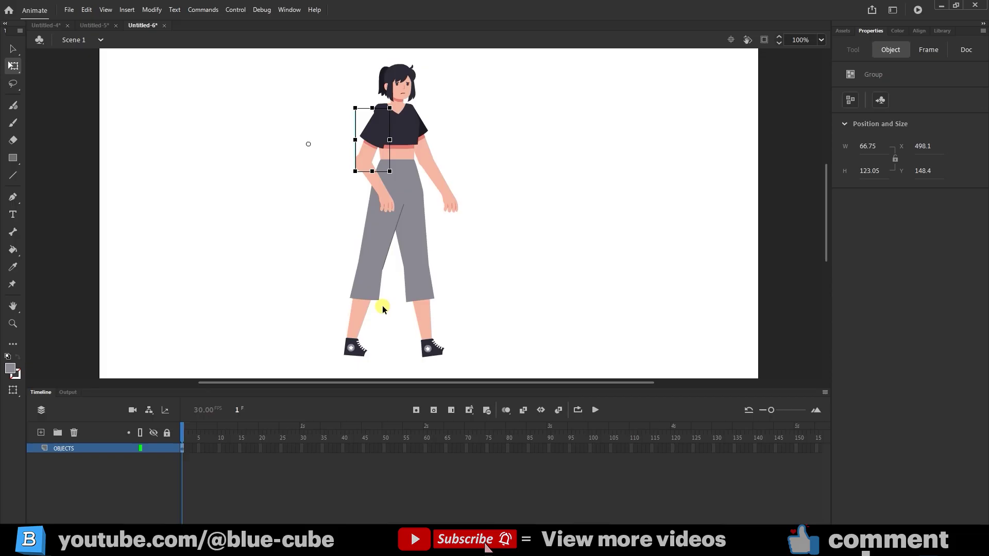
key(Up)
key(Up)
key(Up)
key(Up)
key(Up)
key(Up)
key(Up)
key(Up)
key(Up)
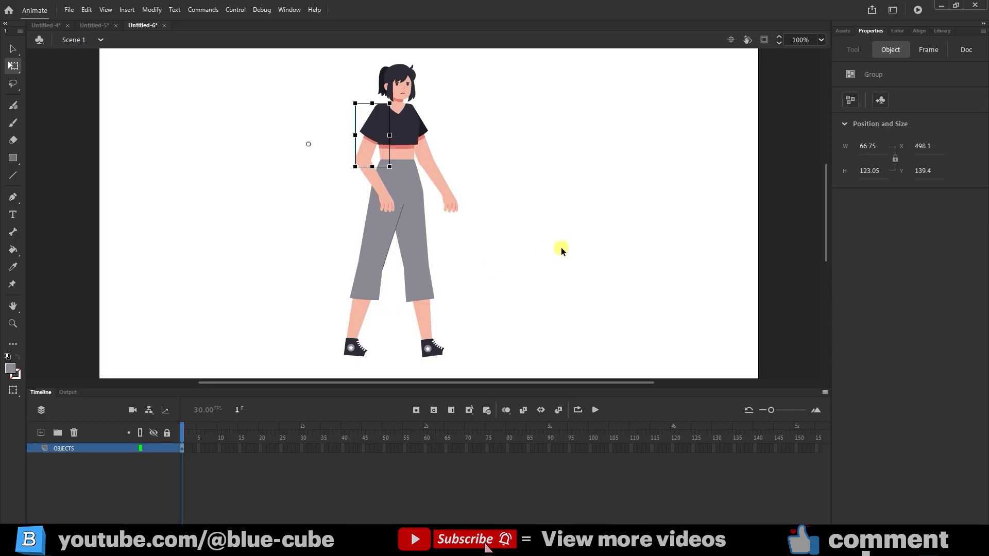
Cut the right shoe onto a new Layer_3 and paste it in place
click(436, 349)
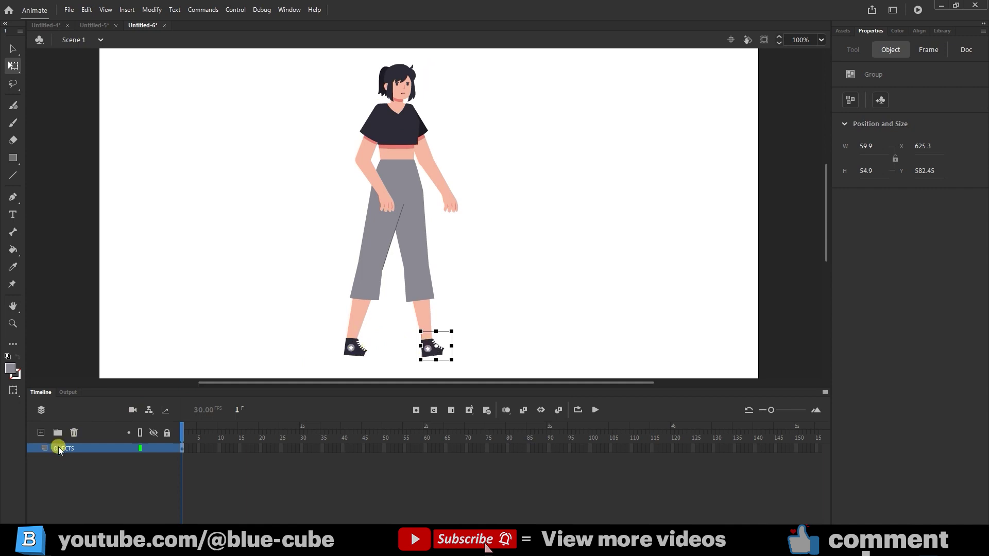
click(41, 433)
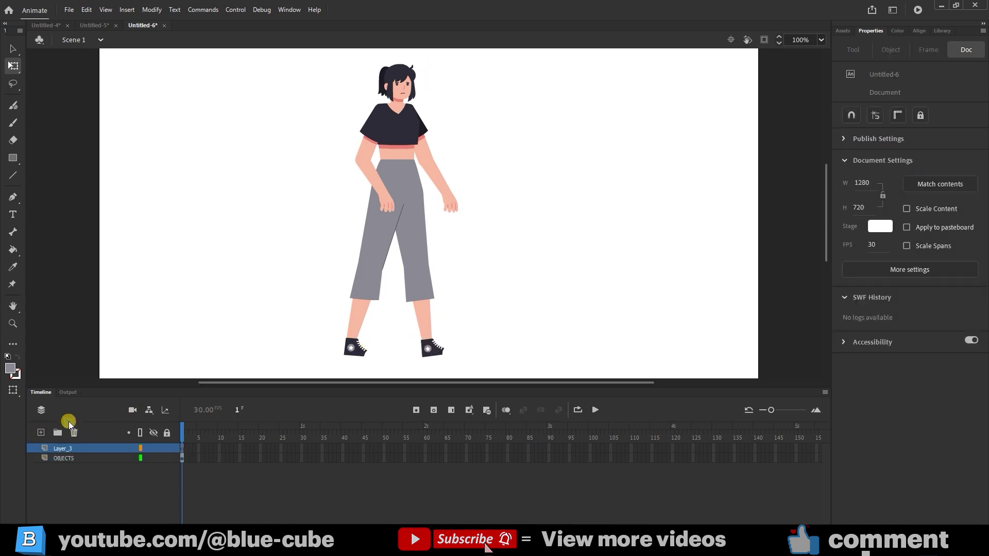
click(435, 349)
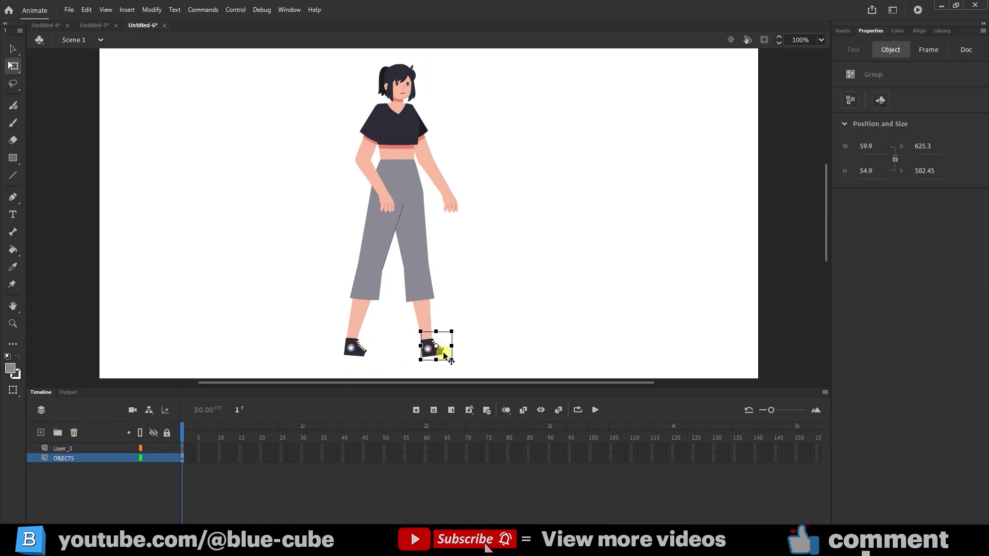
key(ctrl+x)
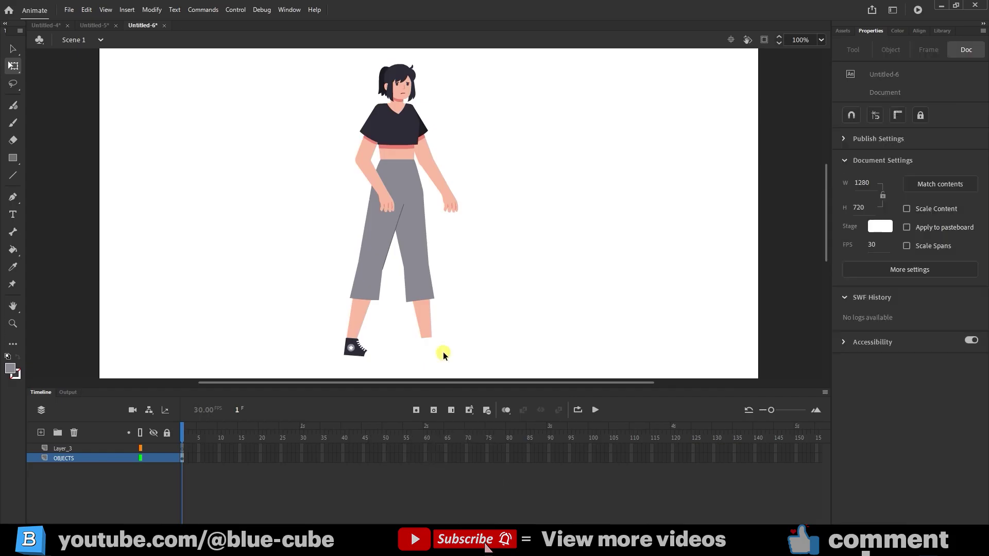
click(64, 448)
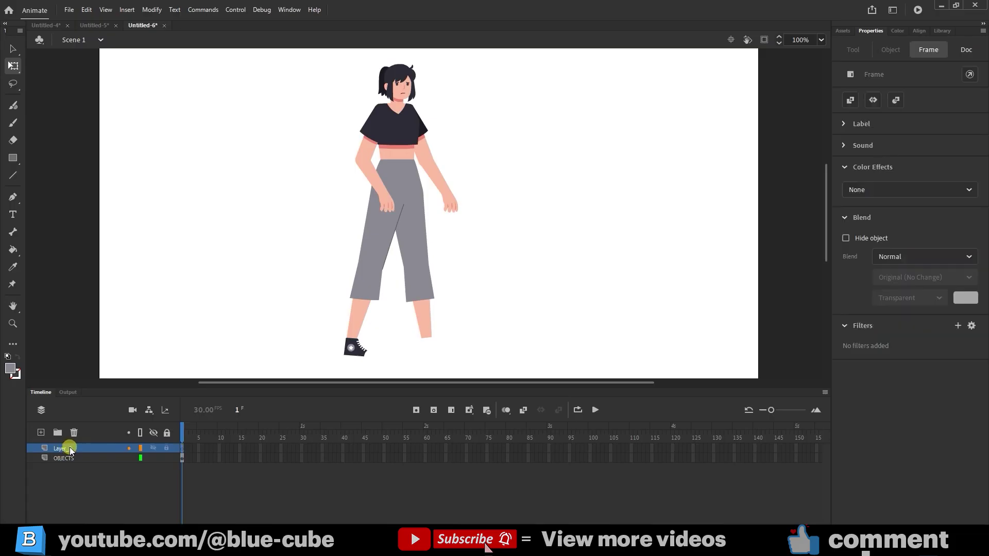
click(86, 10)
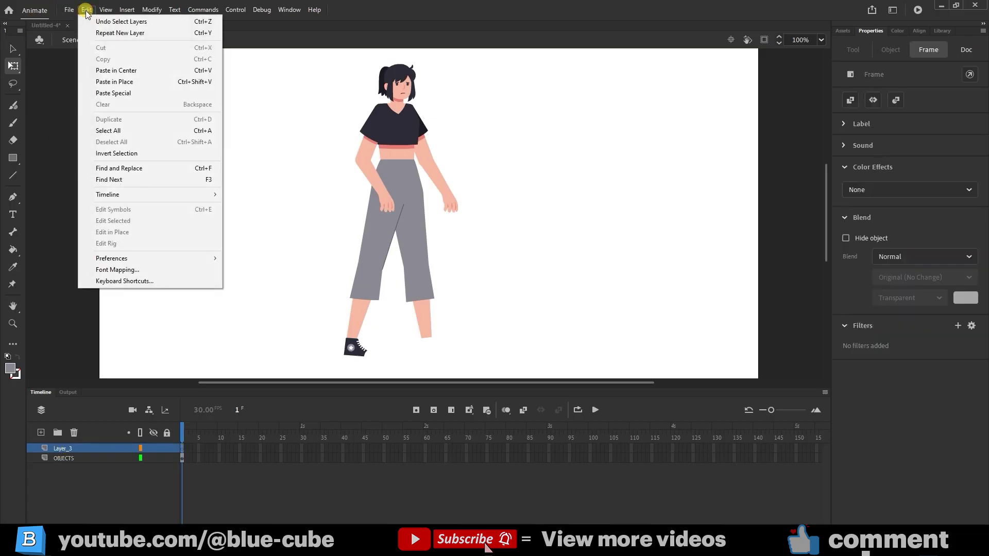
click(194, 81)
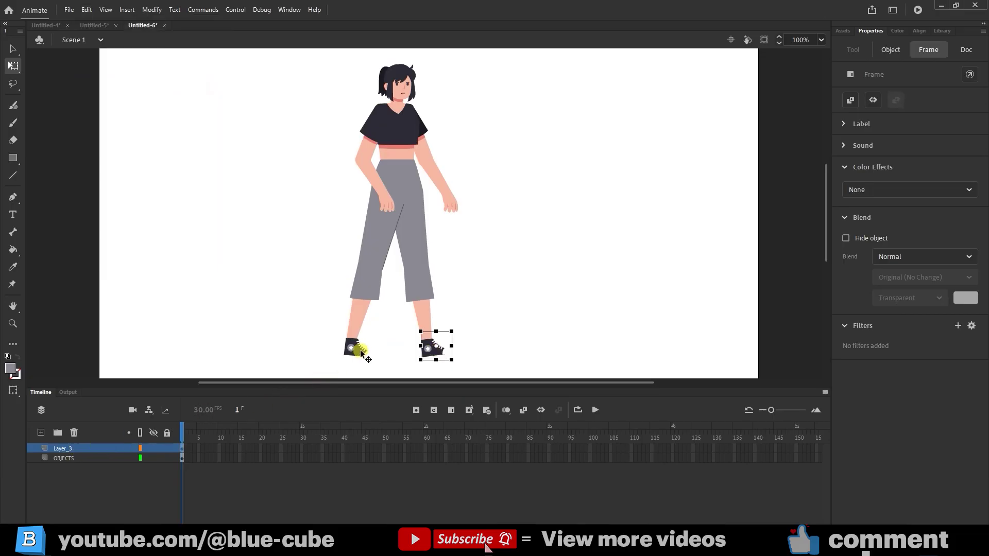
Move the left shoe onto a new Layer_4, pasted in place
click(41, 432)
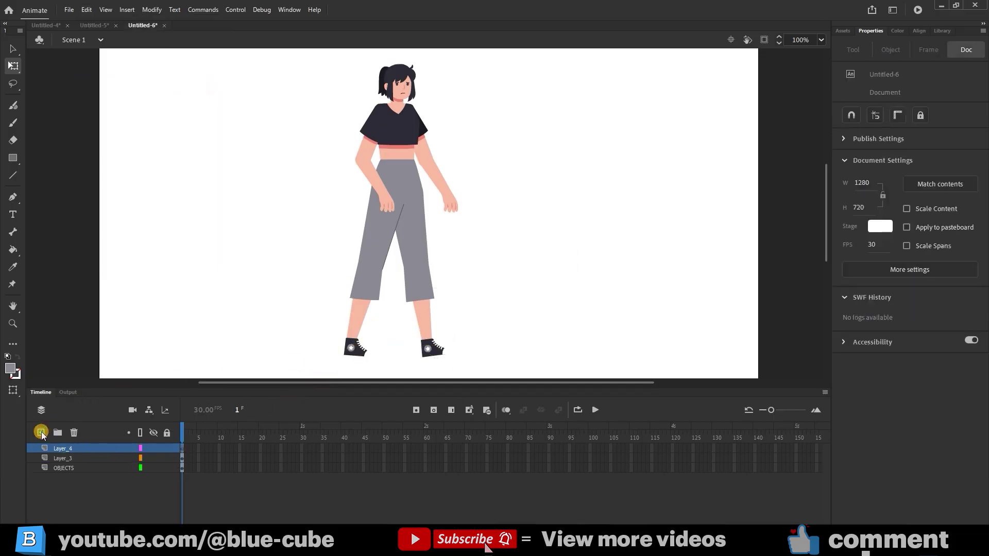
click(358, 348)
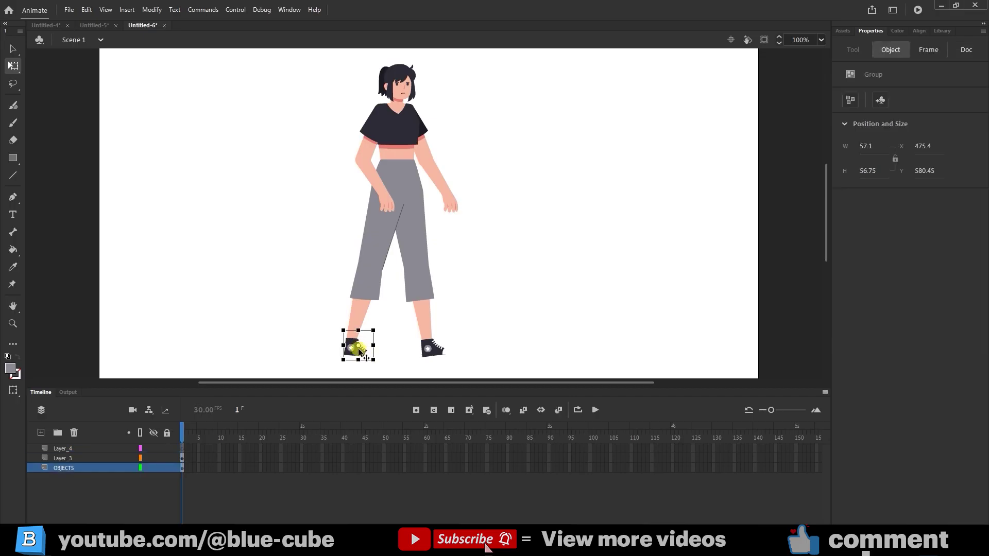
key(ctrl+x)
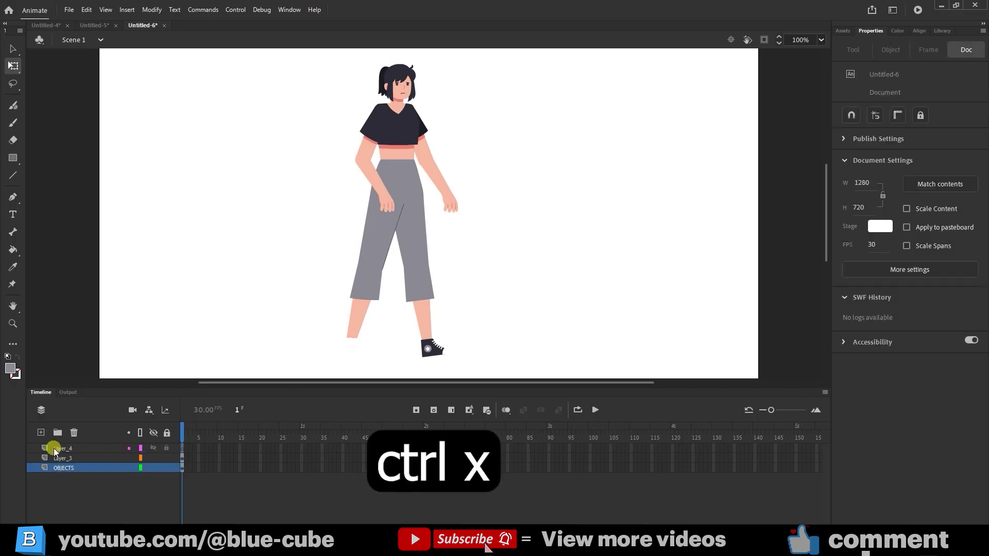
click(57, 449)
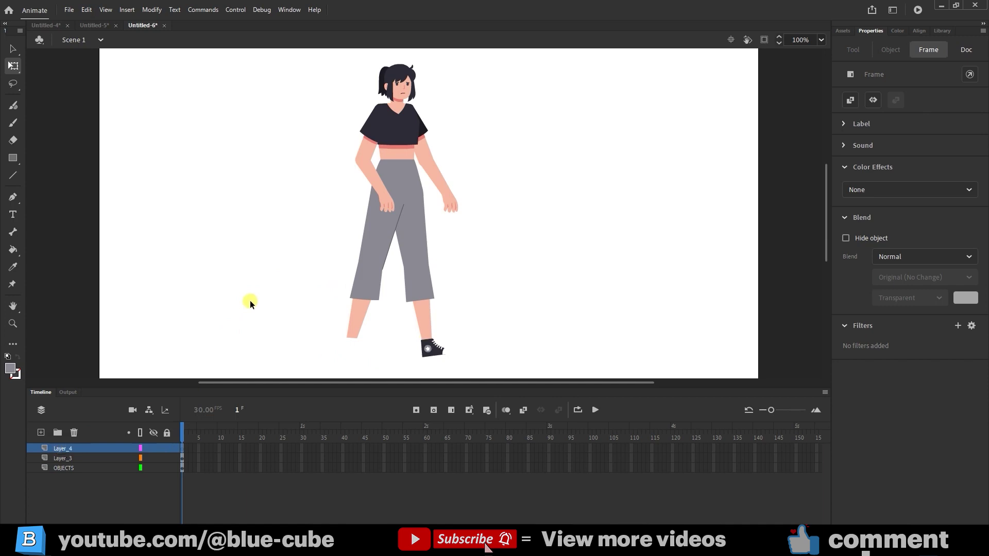
key(ctrl+shift+v)
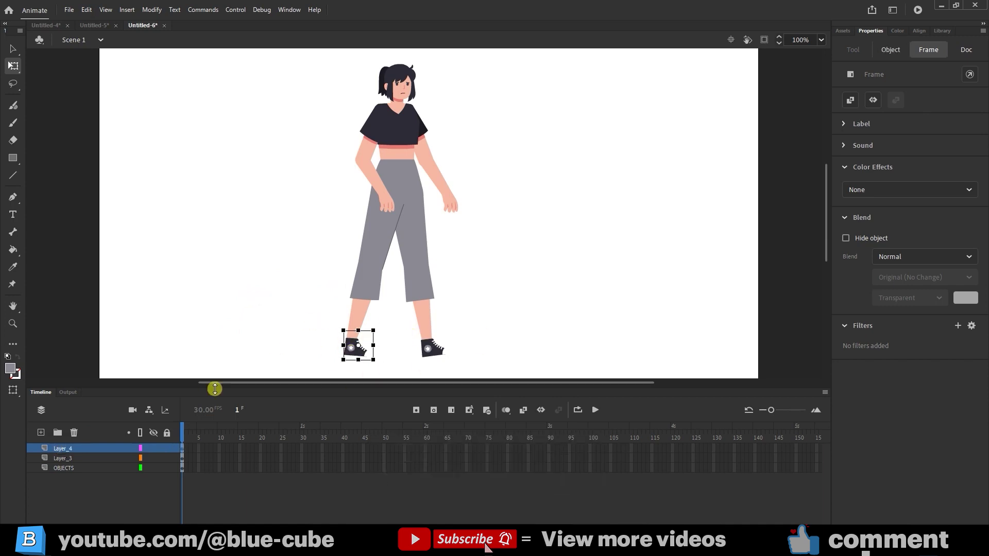
Hide OBJECTS to check the shoes on Layer_3 and Layer_4, then show it again
click(152, 468)
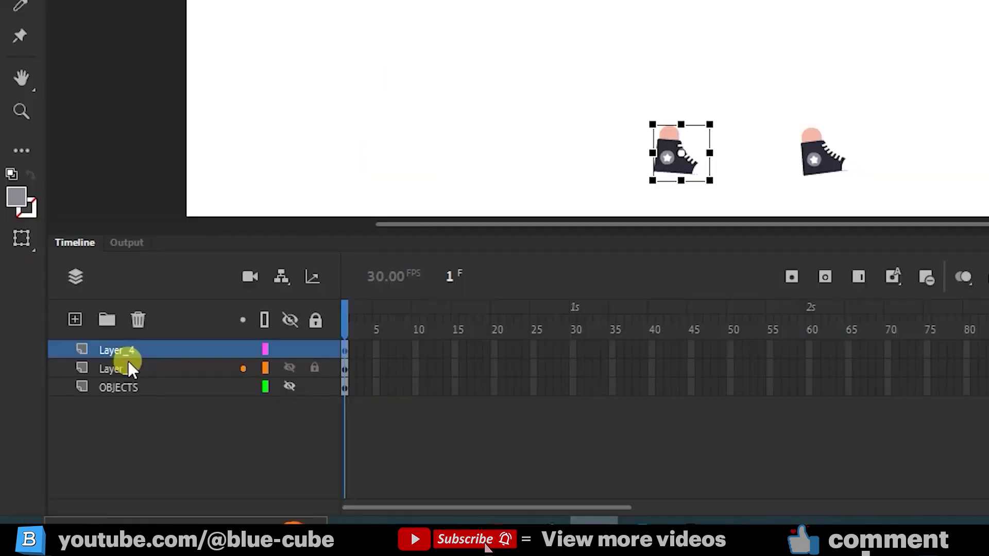
click(116, 369)
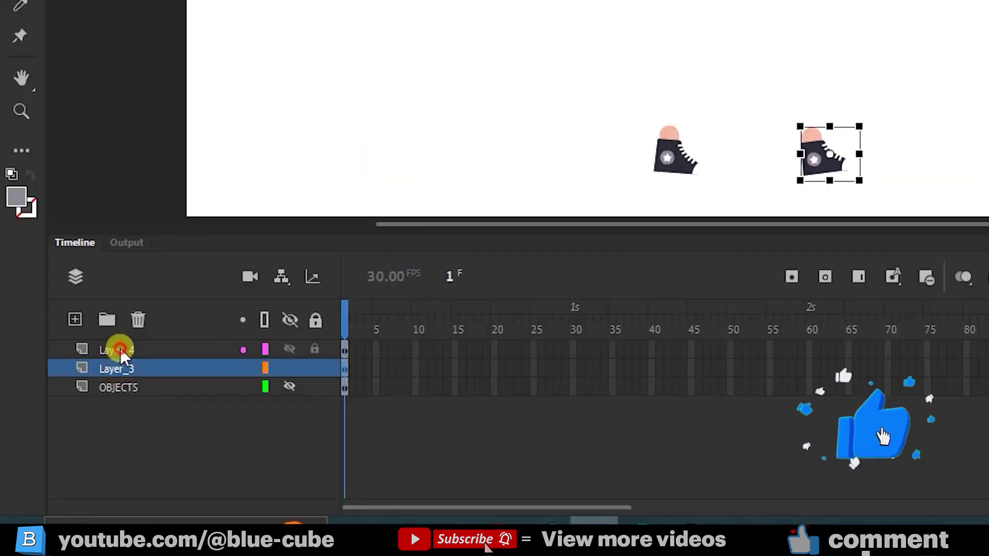
click(120, 349)
click(288, 386)
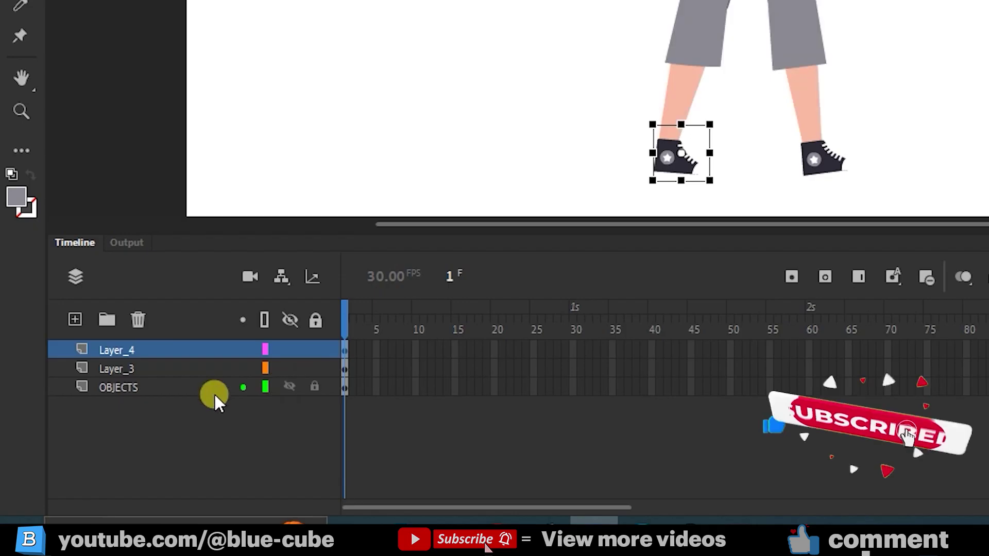
Move the lower right leg onto a new Layer_5 at the top, pasted in place
click(419, 308)
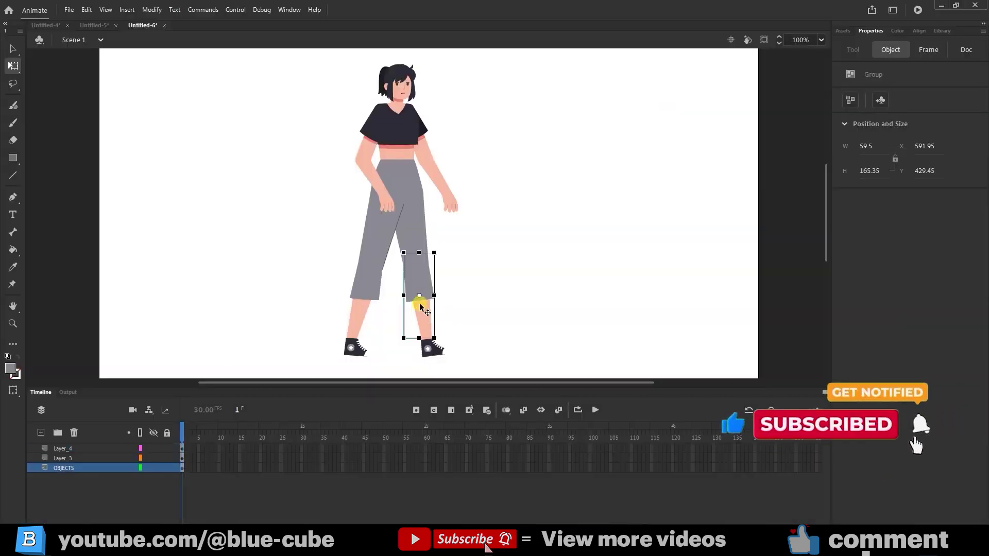
key(Delete)
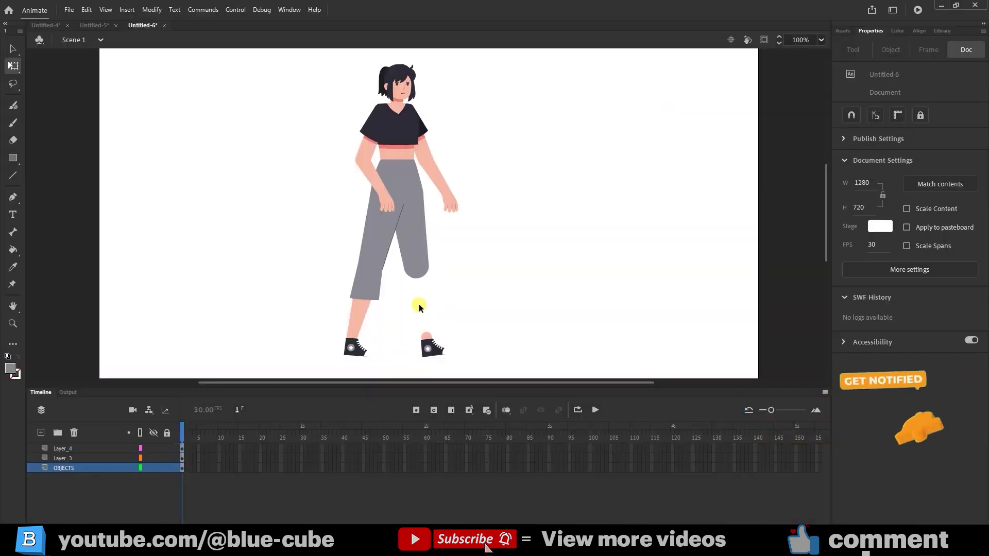
key(ctrl+x)
click(41, 432)
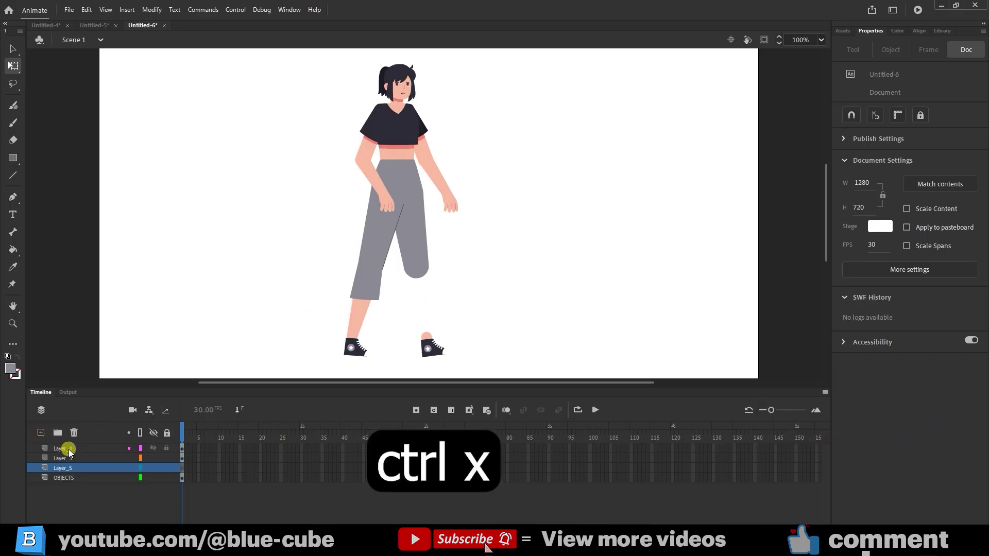
drag(67, 468, 71, 446)
key(ctrl+shift+v)
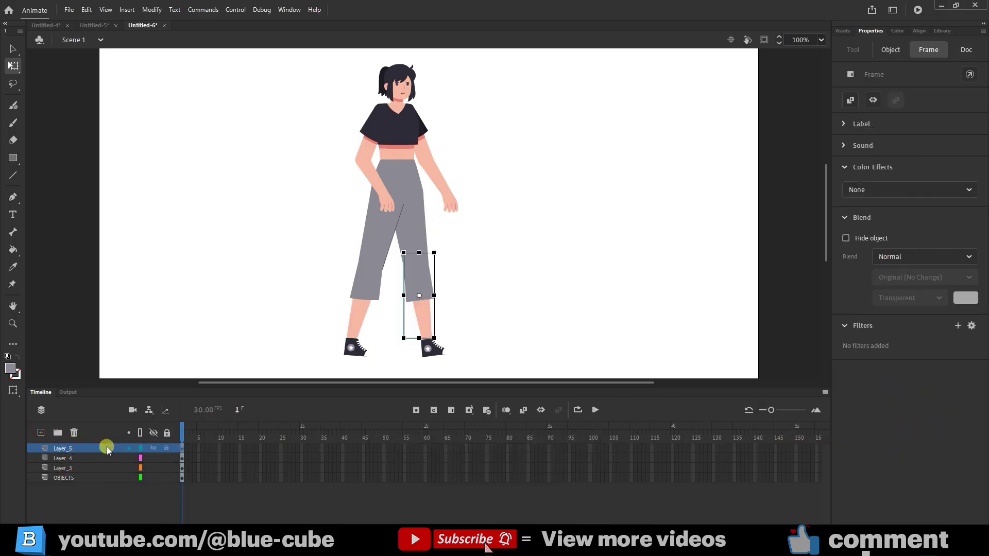
Move the lower left leg onto a new Layer_6, pasted in place
click(41, 432)
click(379, 258)
click(362, 292)
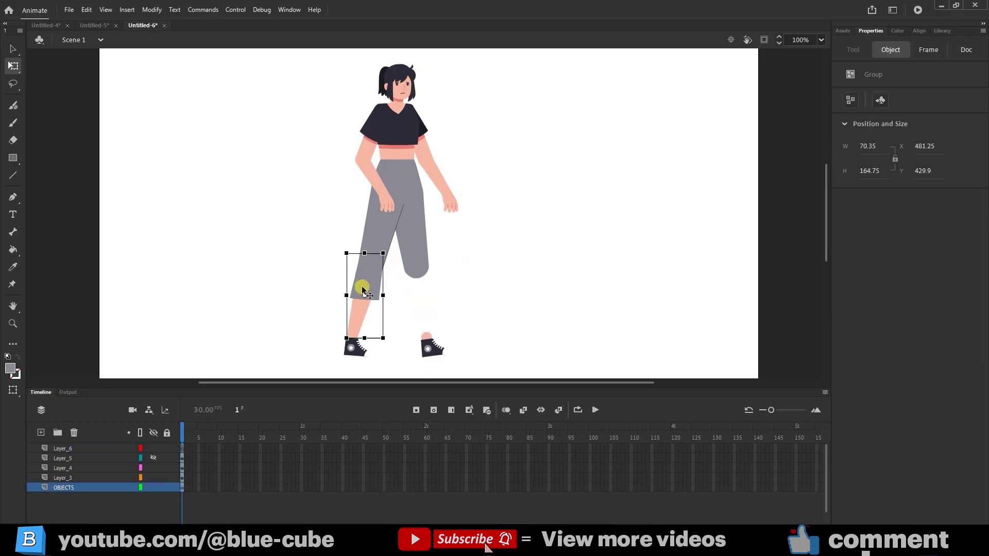
key(ctrl+x)
click(78, 449)
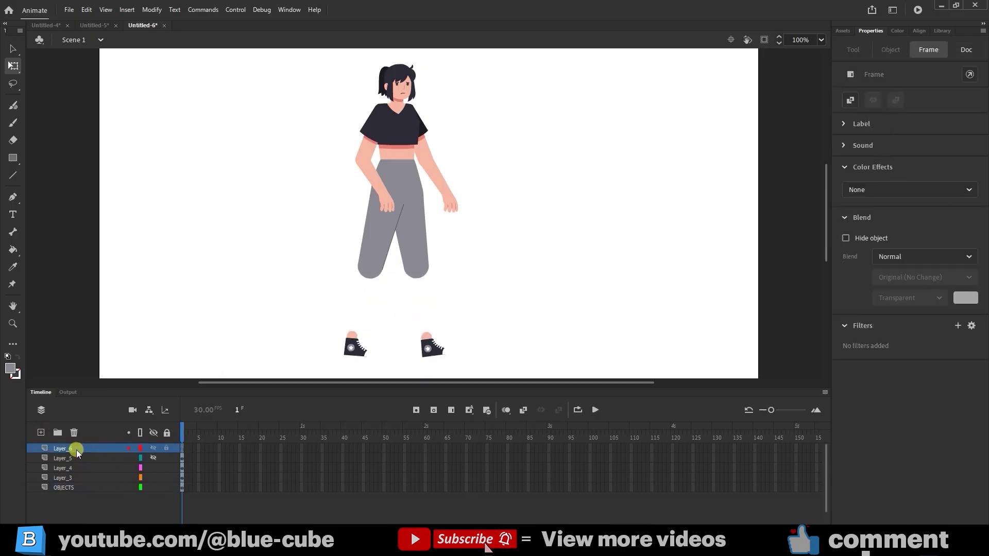
key(ctrl+shift+v)
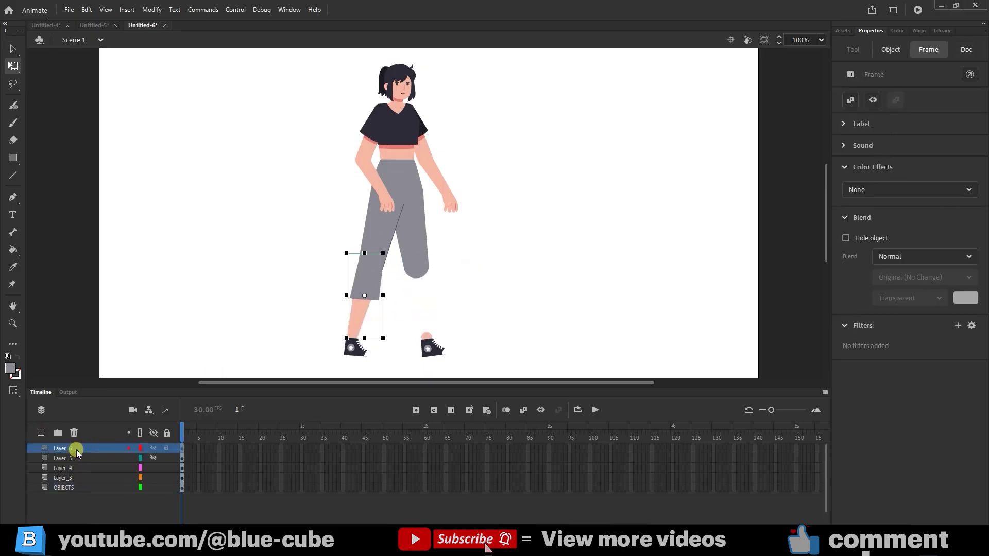
click(153, 457)
Move the right pant leg onto a new Layer_7, pasted in place
click(412, 225)
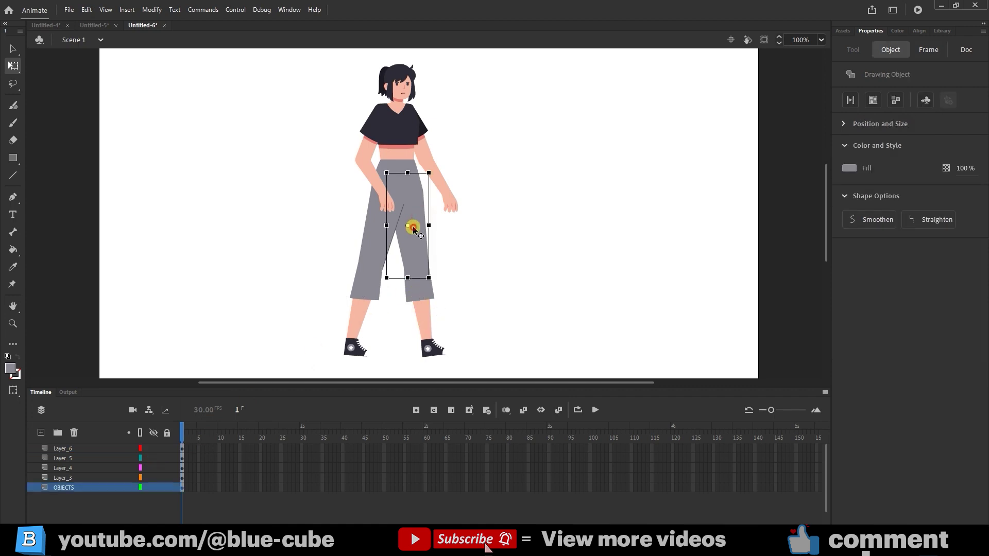
click(78, 450)
click(41, 433)
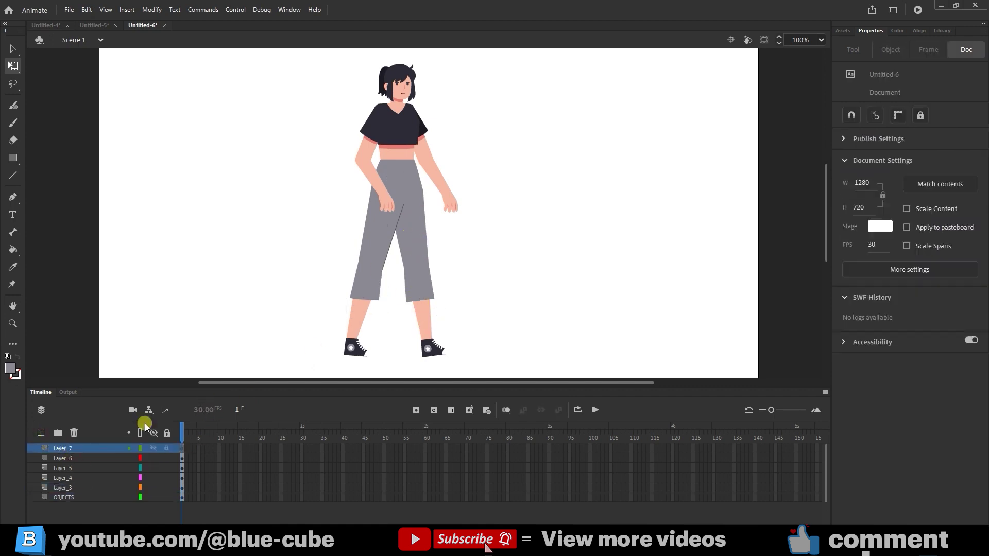
click(414, 249)
key(ctrl+x)
click(60, 448)
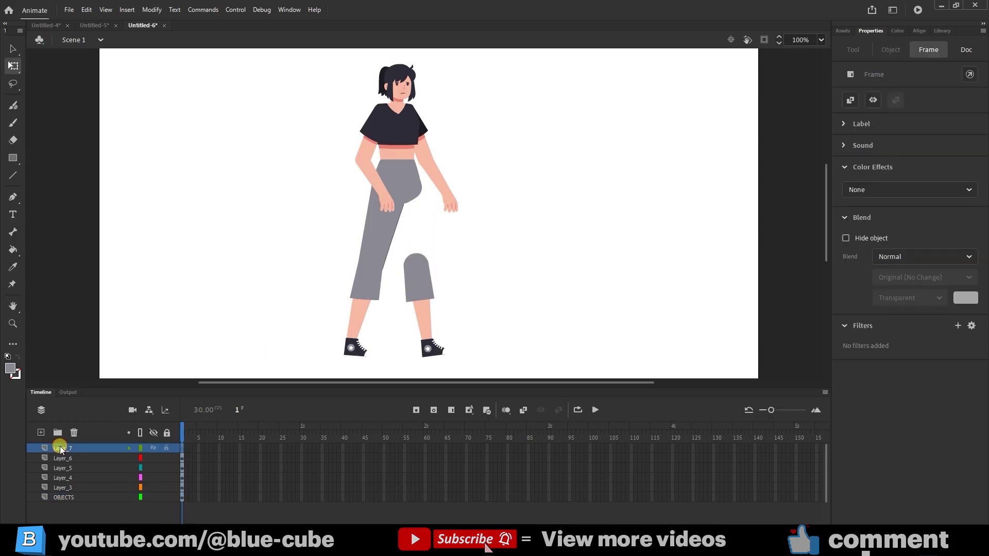
key(ctrl+shift+v)
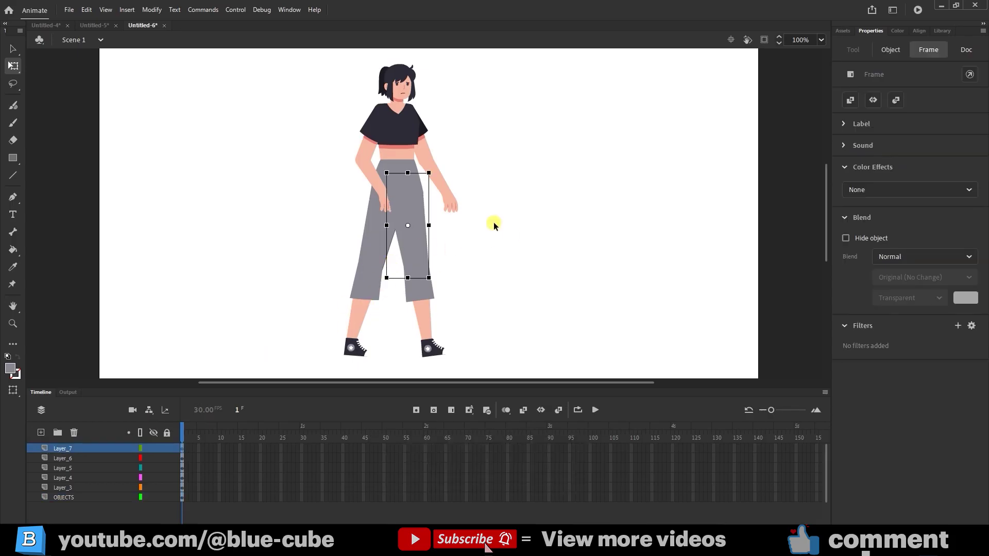
Move the left pant leg onto Layer_8 in place, then select the pants' hip piece for Layer_9
click(372, 236)
key(ctrl+x)
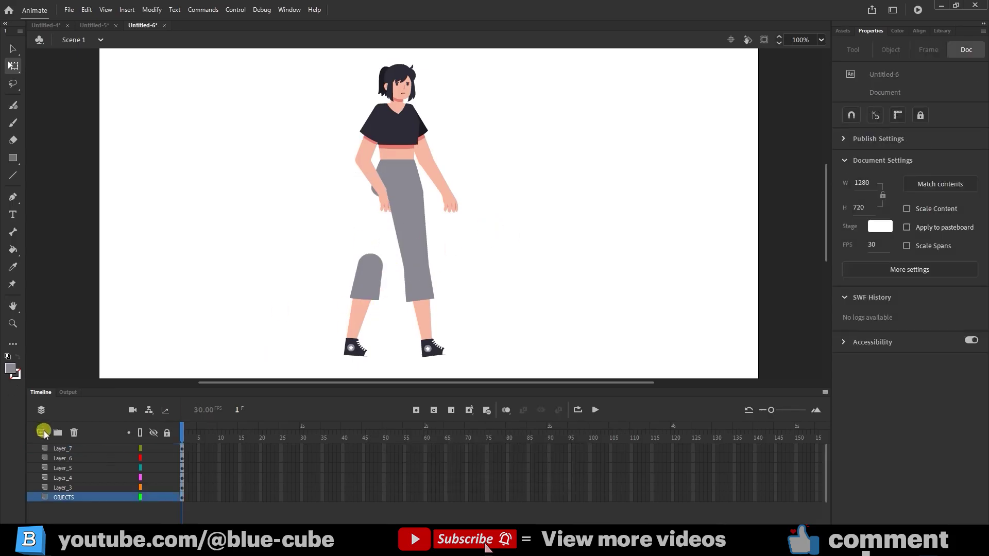
click(41, 433)
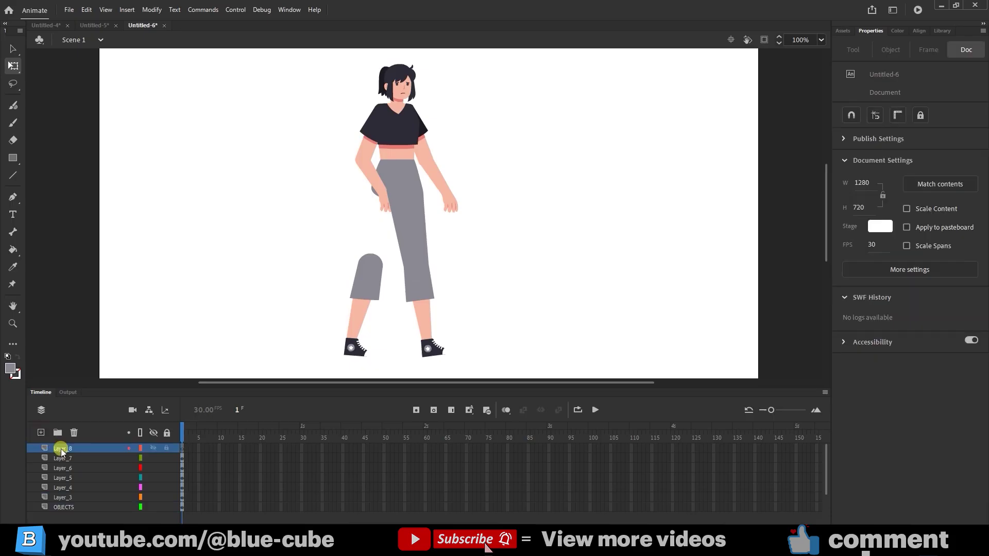
click(76, 451)
key(ctrl+shift+v)
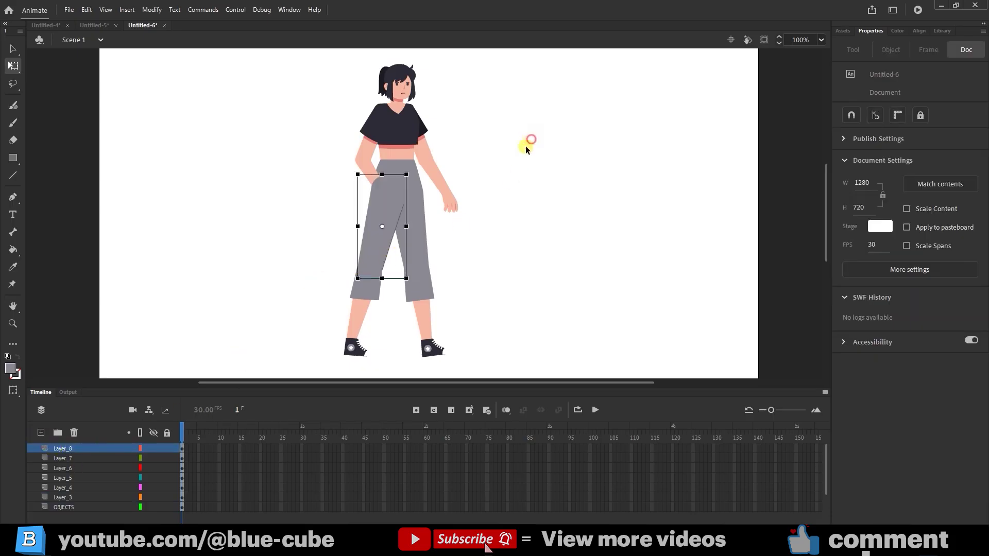
click(529, 142)
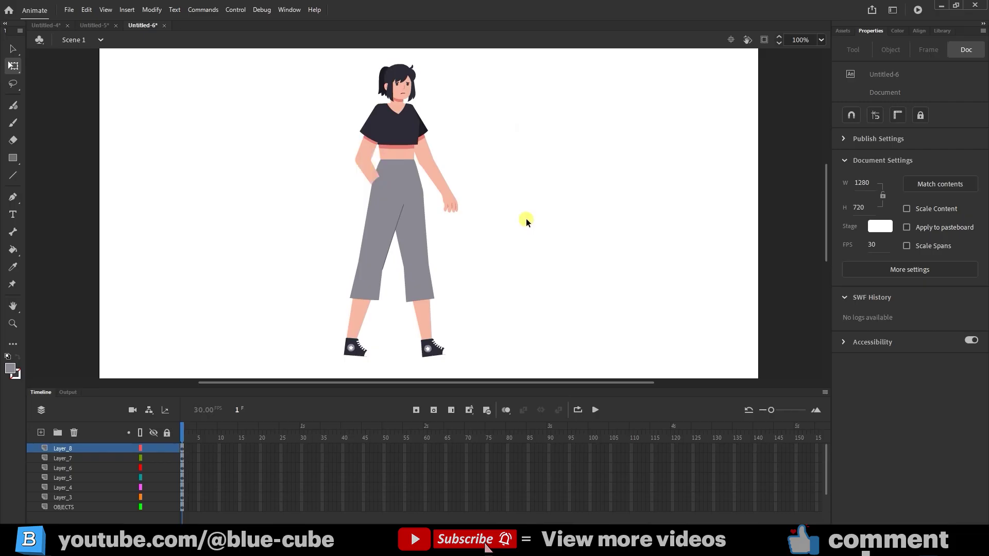
click(397, 177)
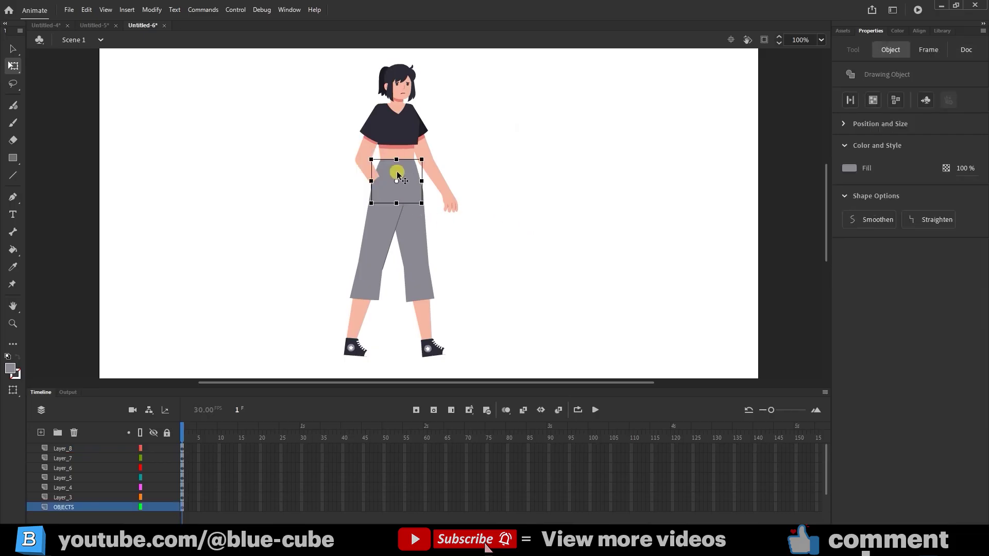
key(ctrl+shift+d)
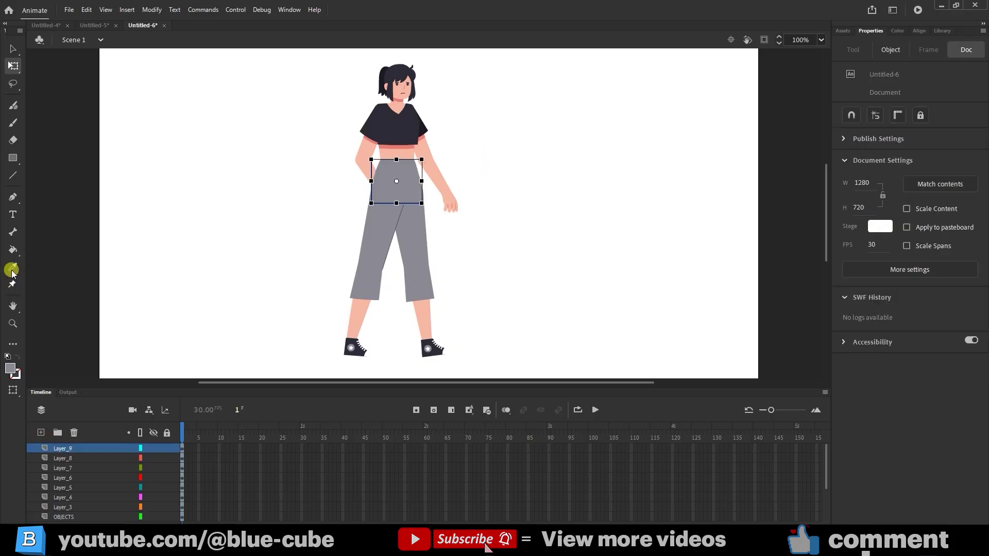
Zoom in on the torso and test-move the shirt and skin torso, undoing each move
click(13, 324)
drag(501, 53, 257, 245)
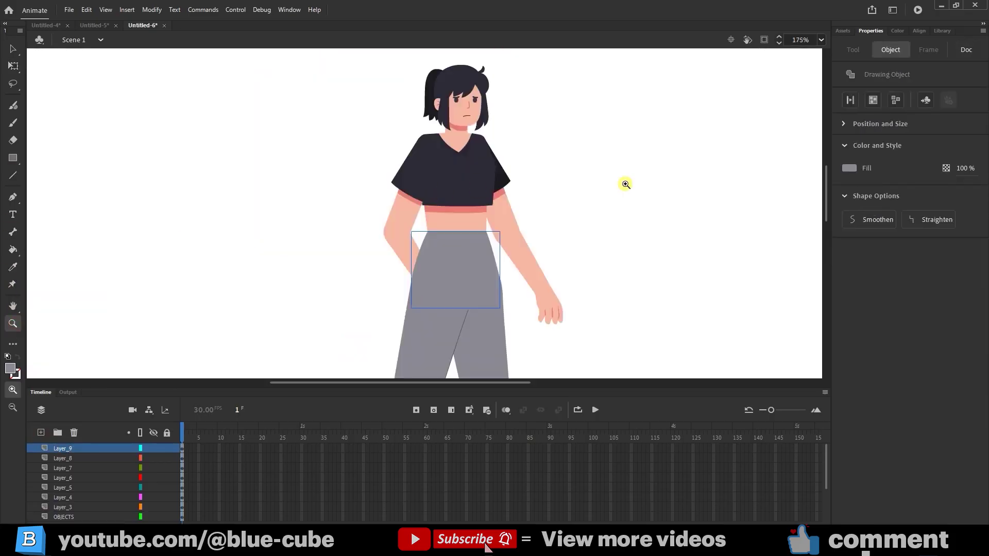
click(13, 49)
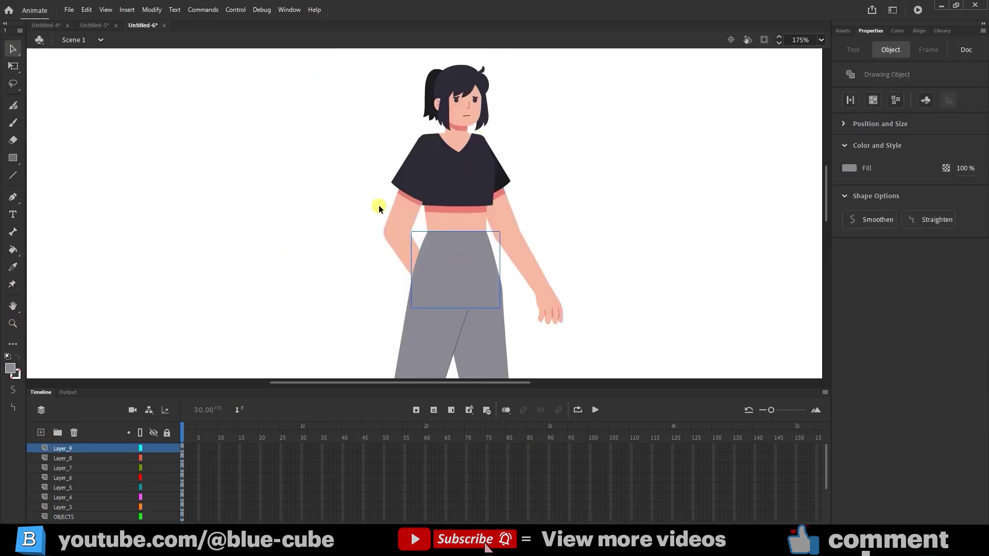
click(13, 66)
click(467, 173)
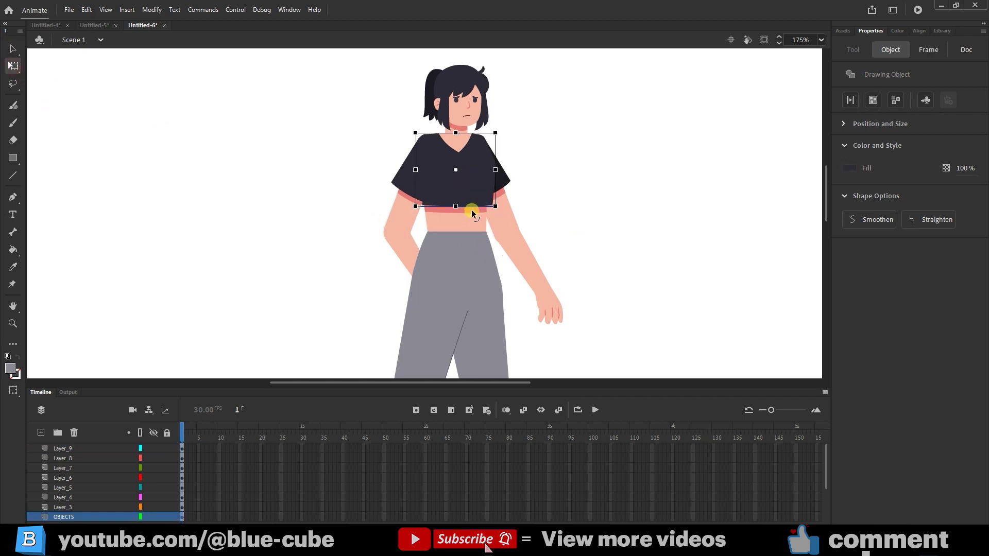
click(471, 212)
drag(440, 202, 281, 205)
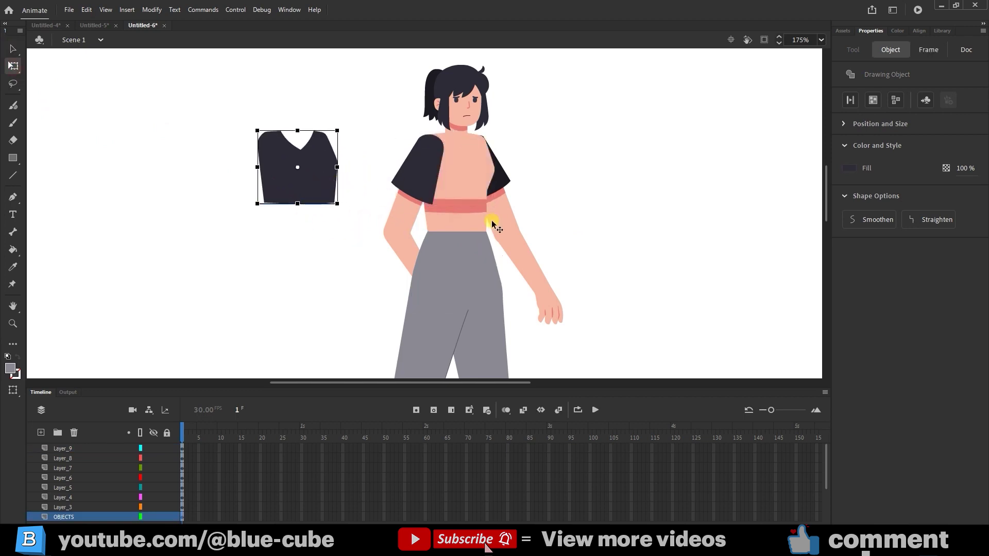
key(ctrl+z)
click(478, 223)
key(ctrl+y)
key(ctrl+z)
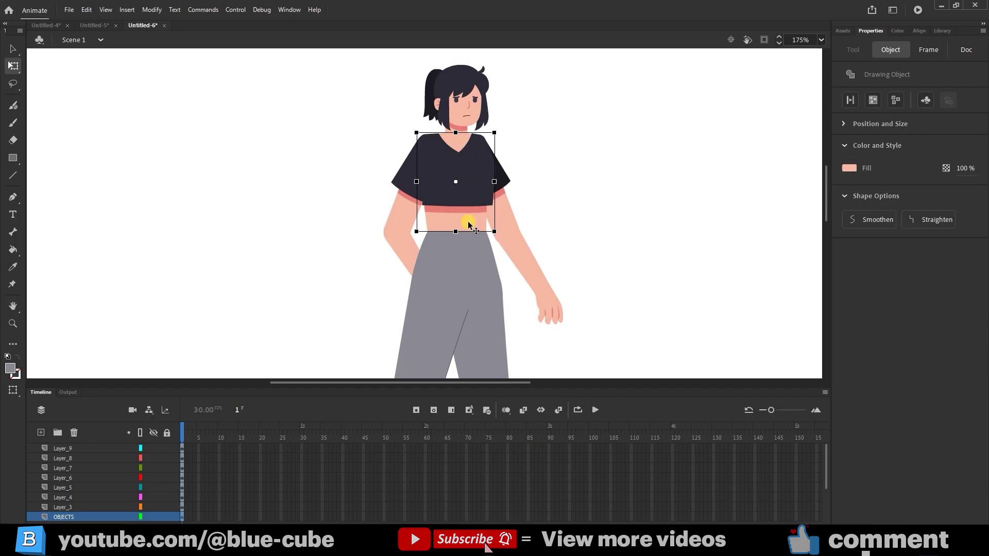
Select the shirt with the torso piece, test-move it, undo, and cut the shirt out
click(563, 128)
click(457, 137)
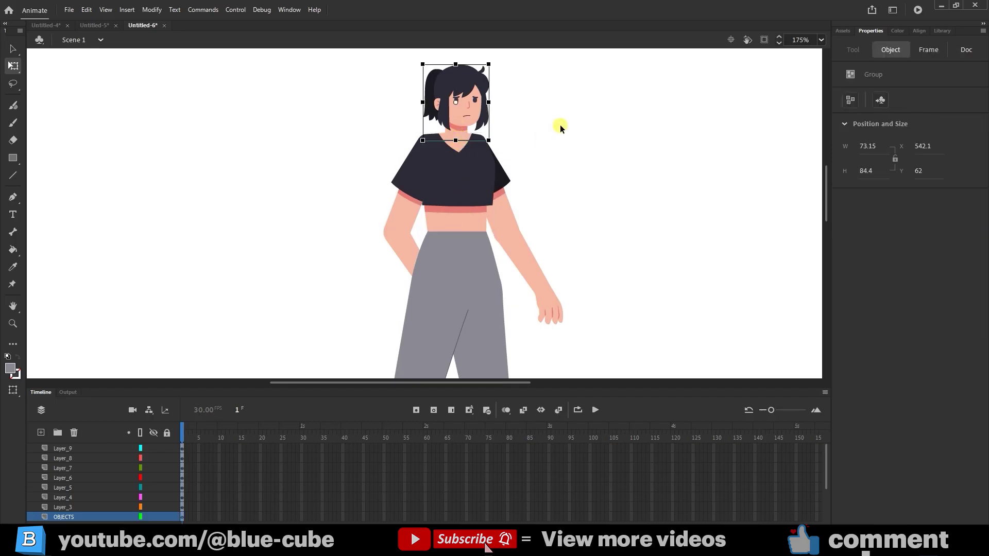
click(560, 126)
click(470, 180)
click(467, 220)
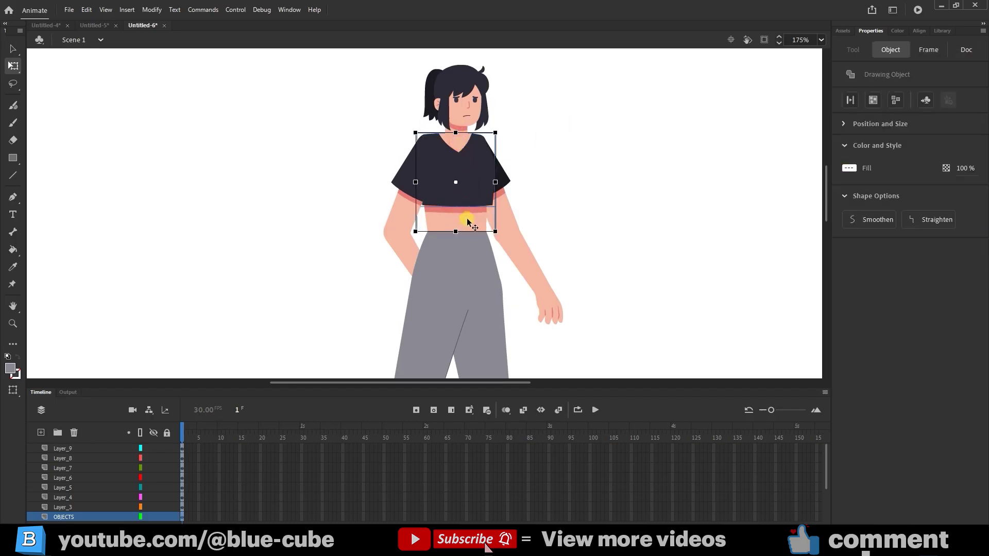
click(470, 205)
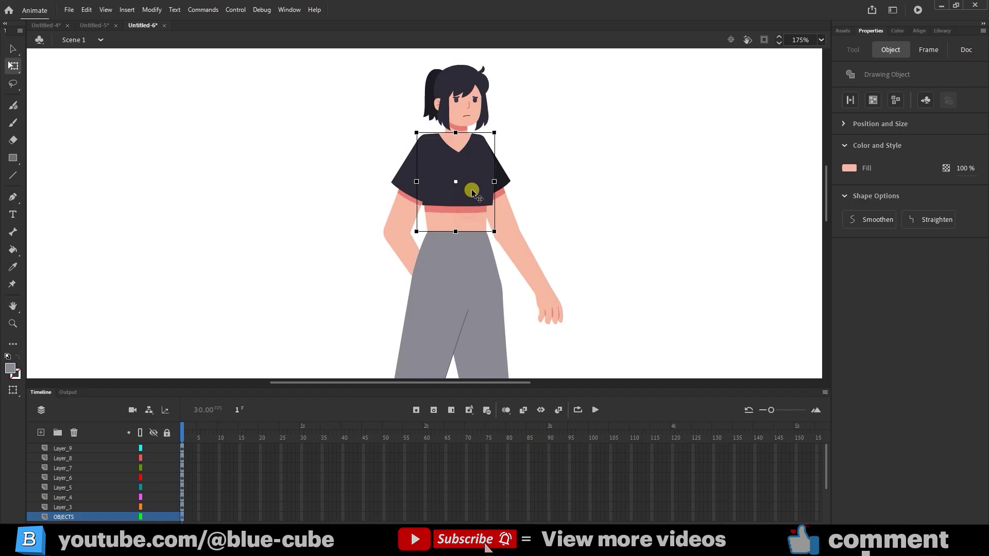
drag(471, 190, 333, 181)
key(ctrl+z)
drag(474, 221, 335, 218)
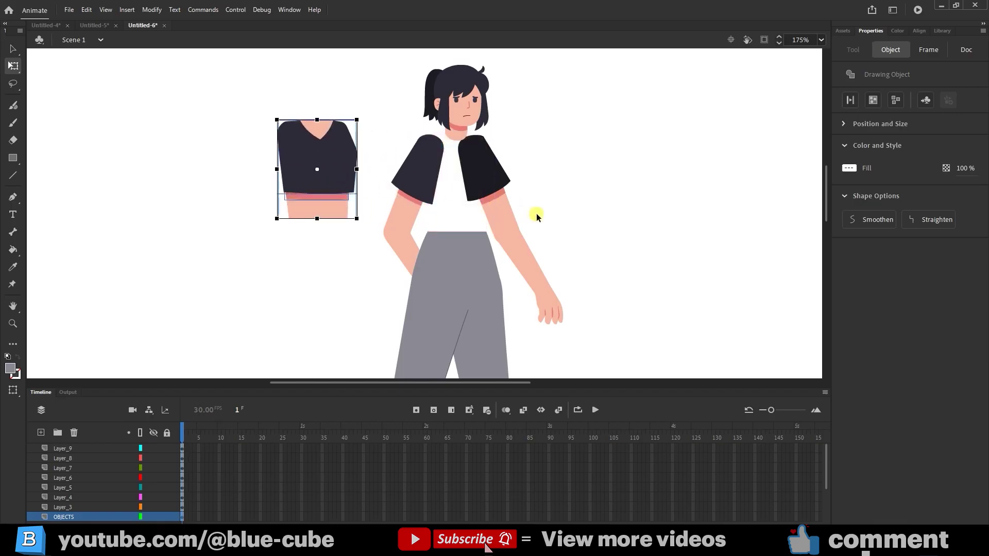
drag(356, 181, 341, 194)
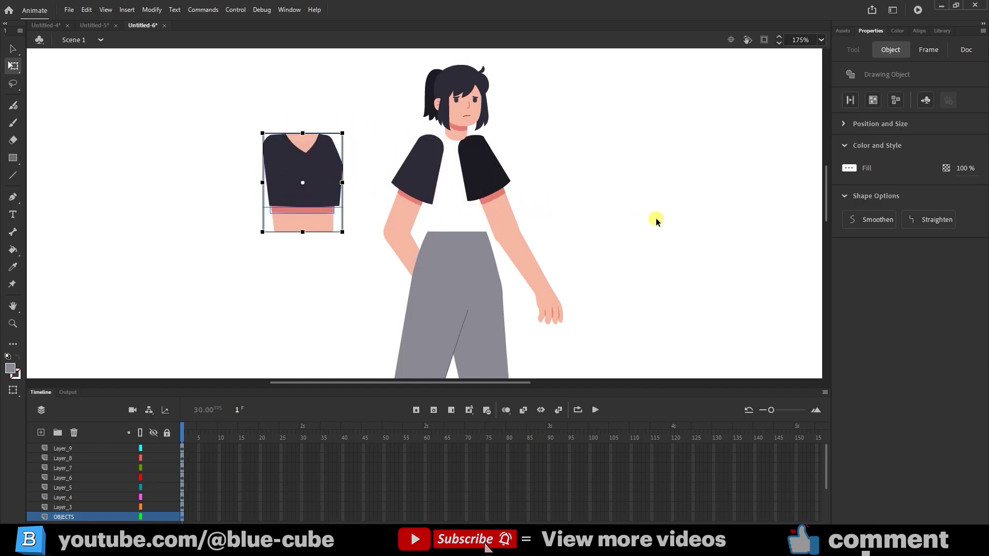
key(ctrl+z)
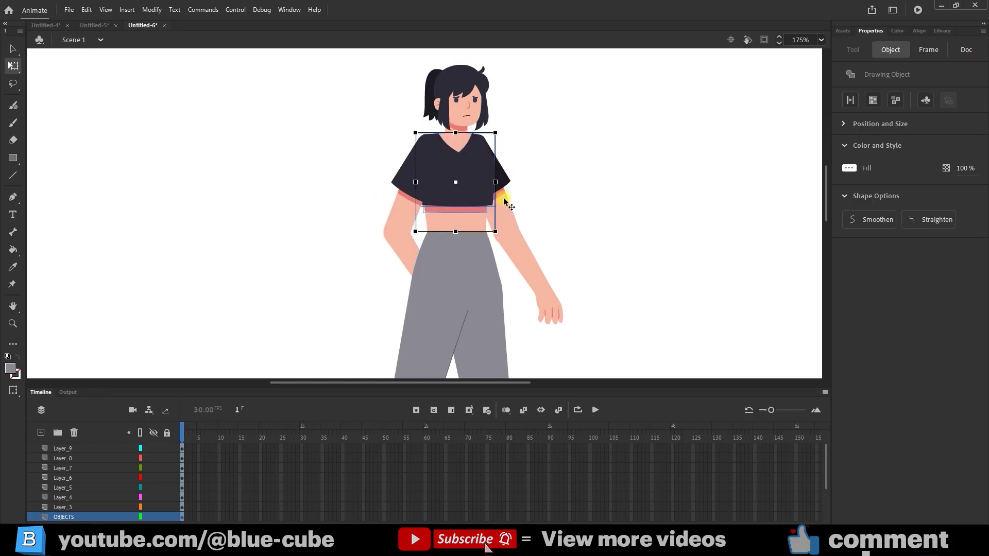
key(Delete)
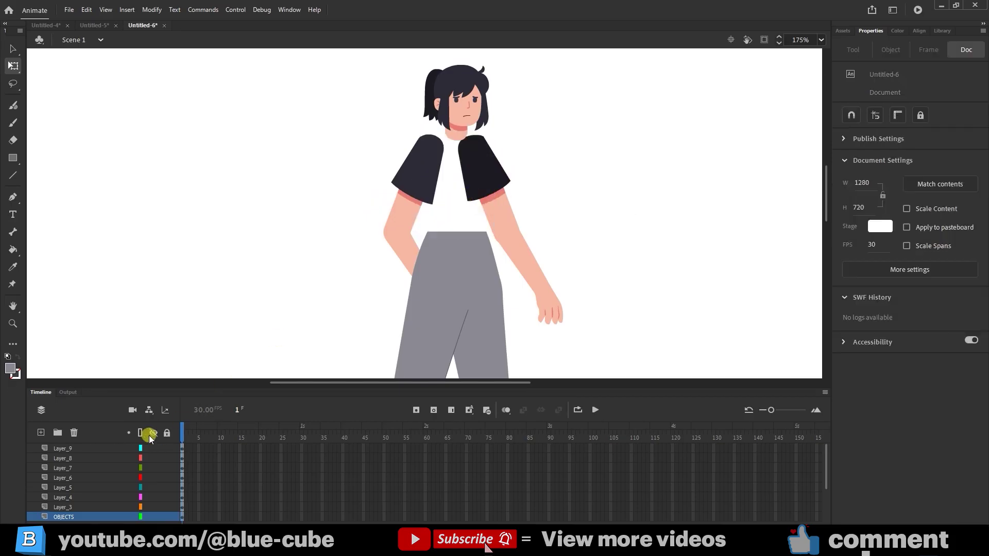
Paste the shirt in place on a new top layer
click(68, 452)
click(42, 436)
click(66, 449)
key(ctrl+shift+v)
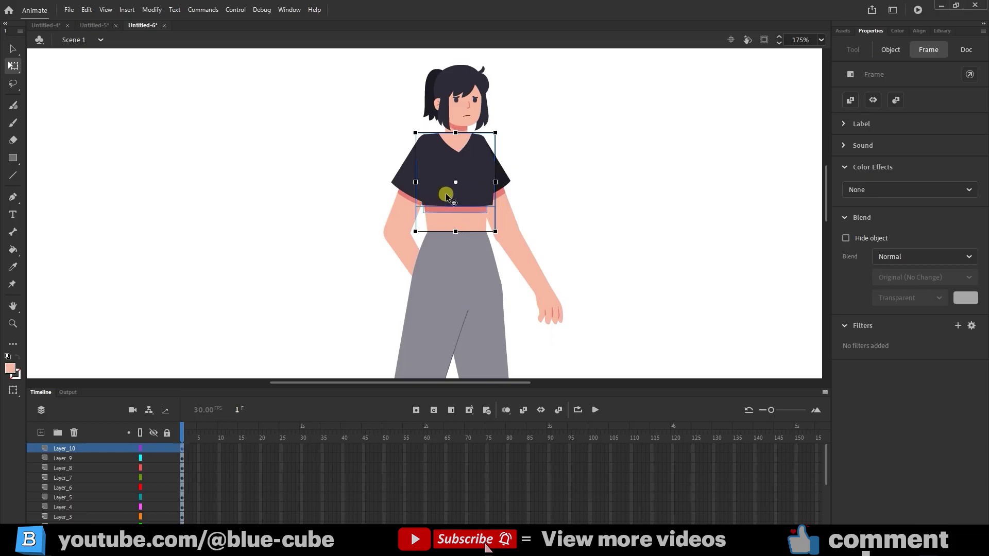
Move the left forearm onto its own new layer, pasted in place
click(409, 258)
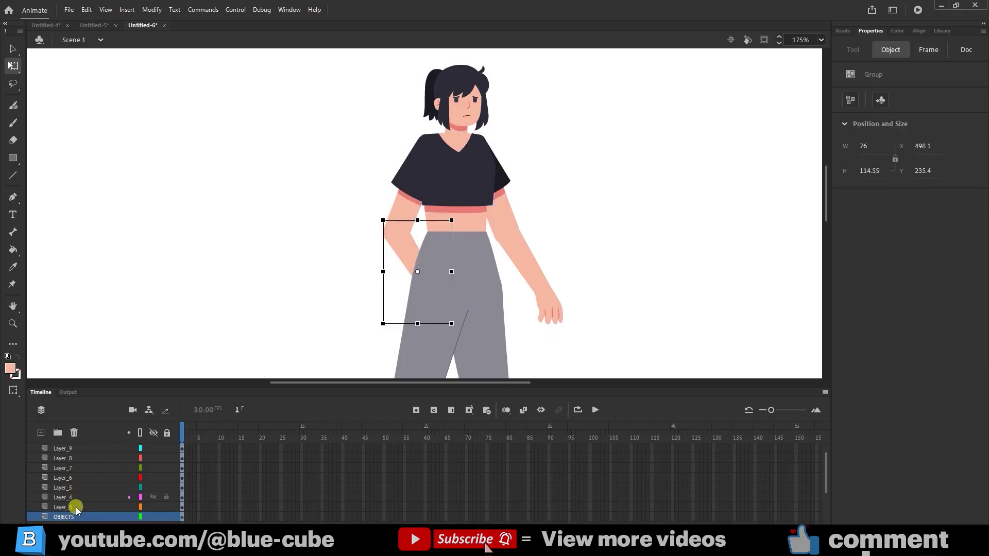
key(Delete)
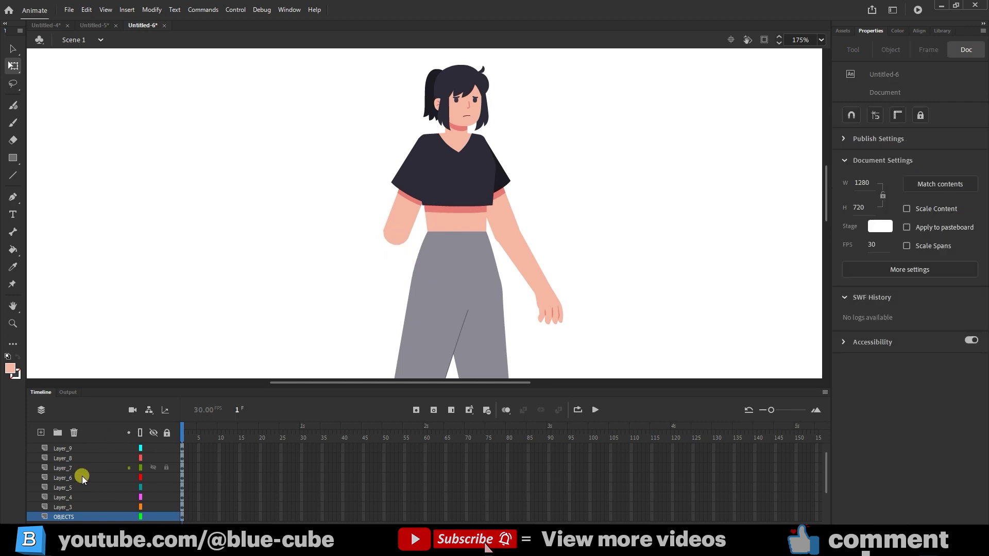
click(75, 448)
click(41, 433)
key(ctrl+shift+v)
key(ctrl+z)
click(41, 433)
key(ctrl+shift+v)
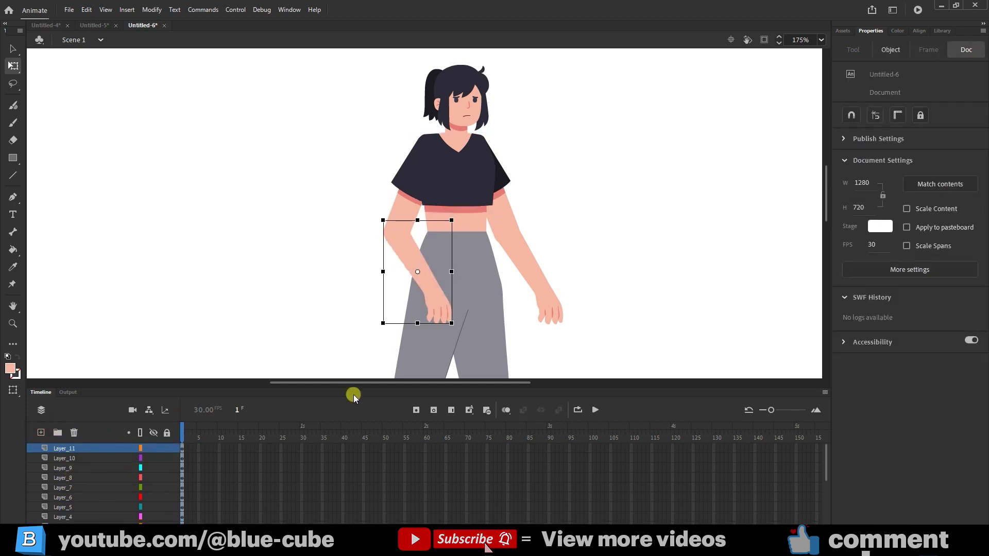
Move the left upper arm onto its own new layer, pasted in place
click(410, 204)
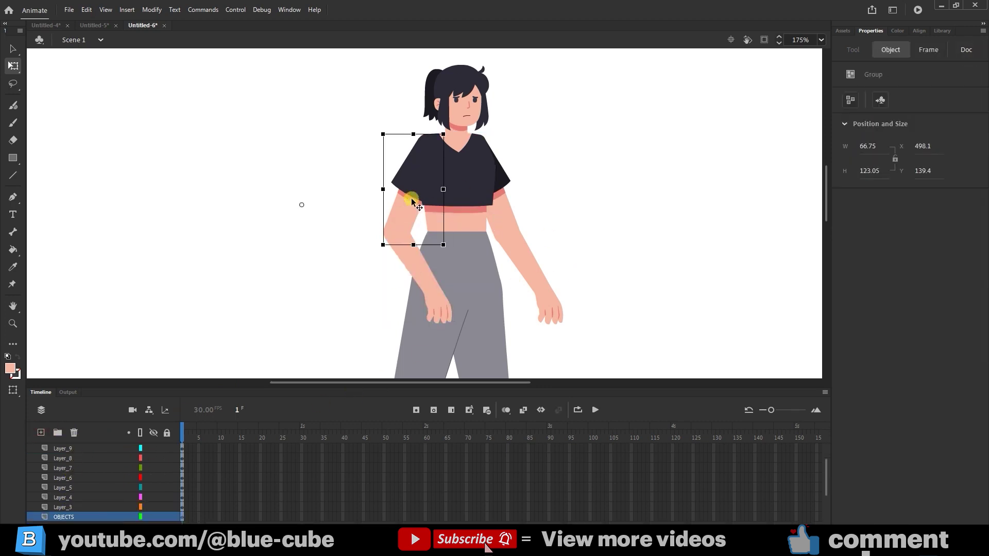
key(ctrl+x)
click(57, 457)
click(41, 433)
click(82, 446)
key(ctrl+shift+v)
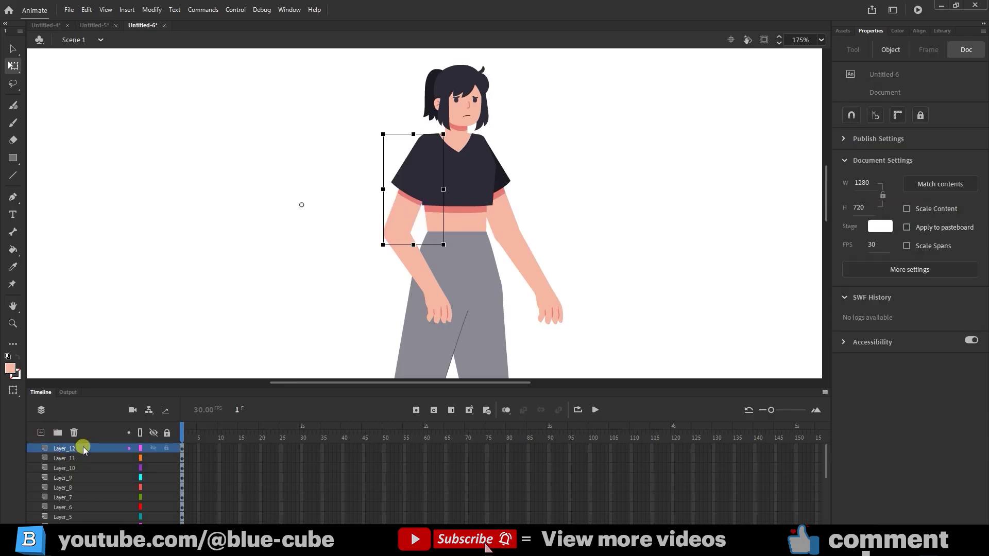
Move the head onto Layer_15, pasted in place
click(477, 99)
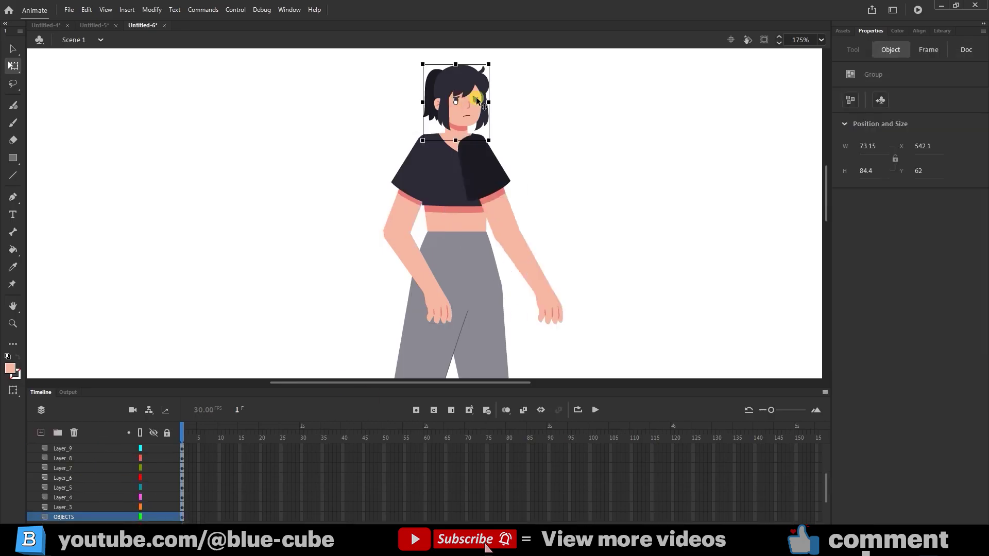
key(ctrl+x)
scroll(67, 456, up, 3)
click(58, 447)
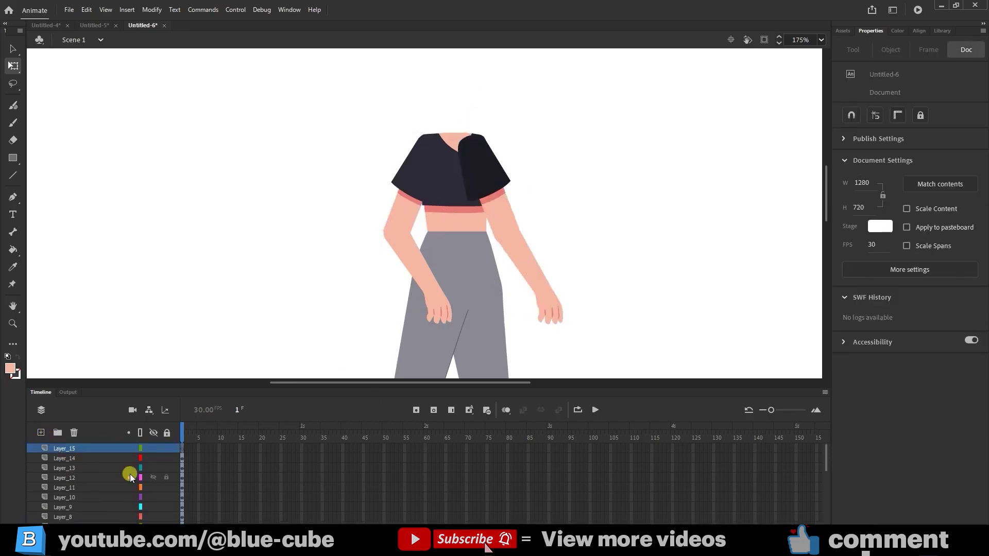
key(ctrl+shift+v)
click(582, 208)
Move the right sleeve and arm layer below Layer_7 in the layer stack
click(473, 168)
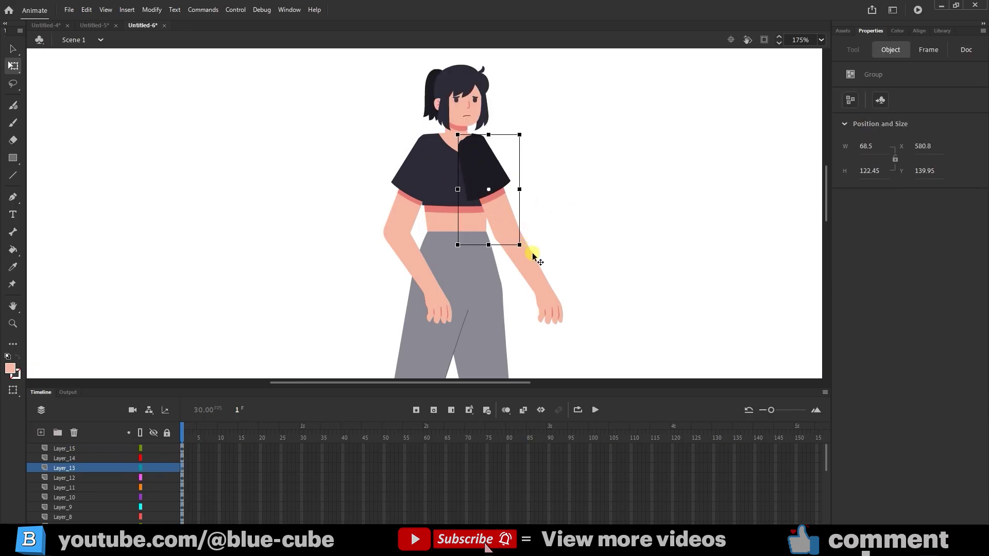
shift+click(533, 279)
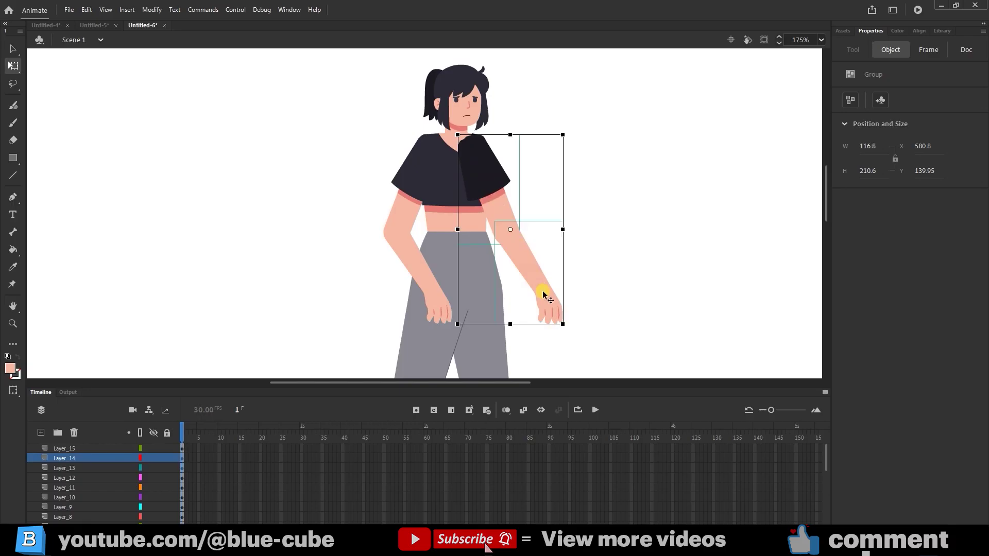
drag(492, 182, 576, 201)
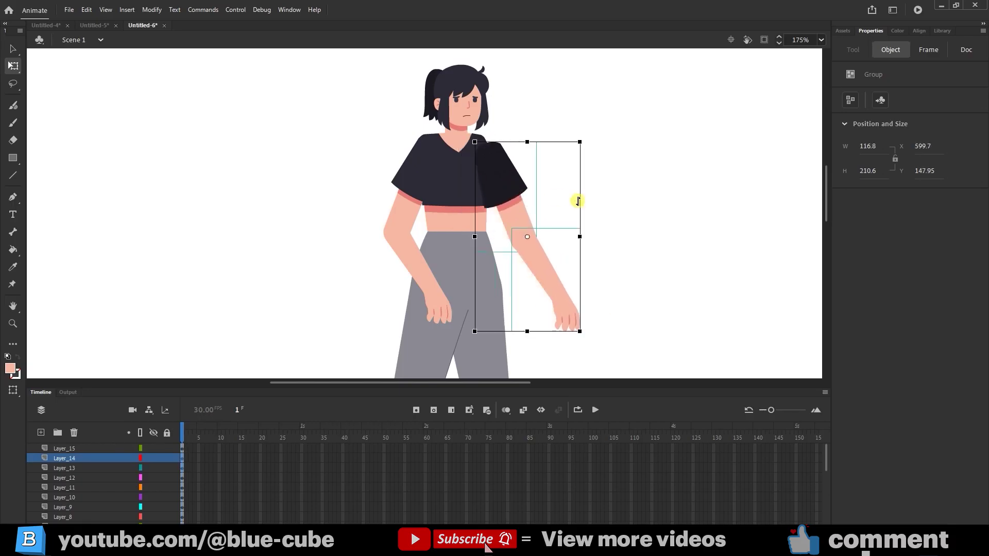
key(ctrl+z)
drag(67, 462, 69, 475)
Rotate the right arm slightly closer to the girl's body
click(509, 256)
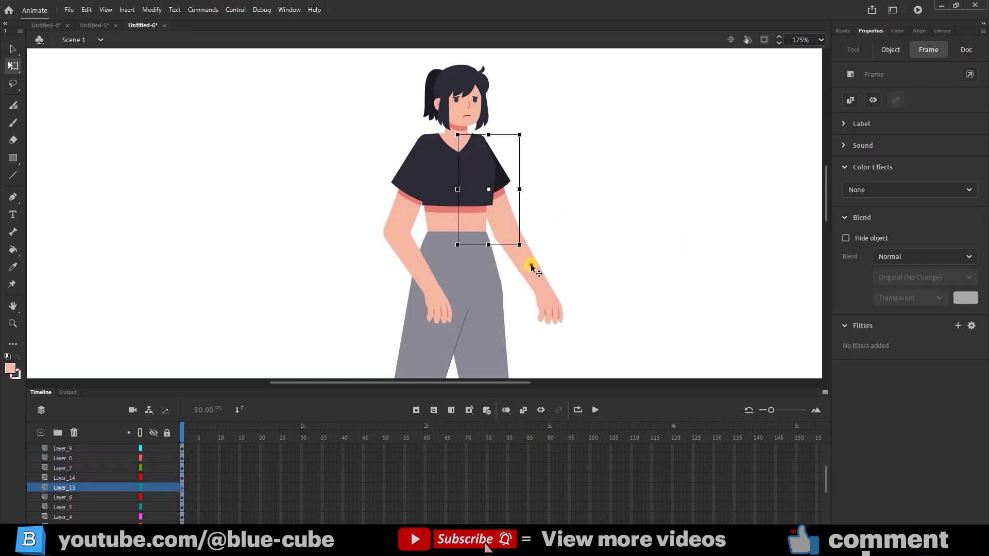
click(531, 266)
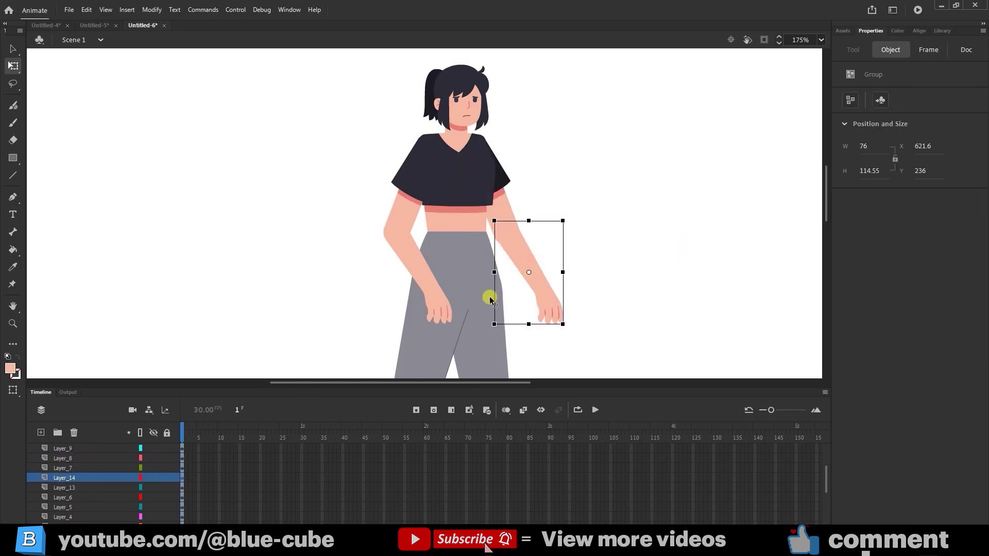
mouse_move(523, 267)
mouse_down()
mouse_move(484, 280)
mouse_move(501, 271)
mouse_move(482, 250)
mouse_move(506, 234)
mouse_move(523, 264)
mouse_up()
Briefly hide and show the head and upper arm layers to check them
scroll(93, 466, up, 2)
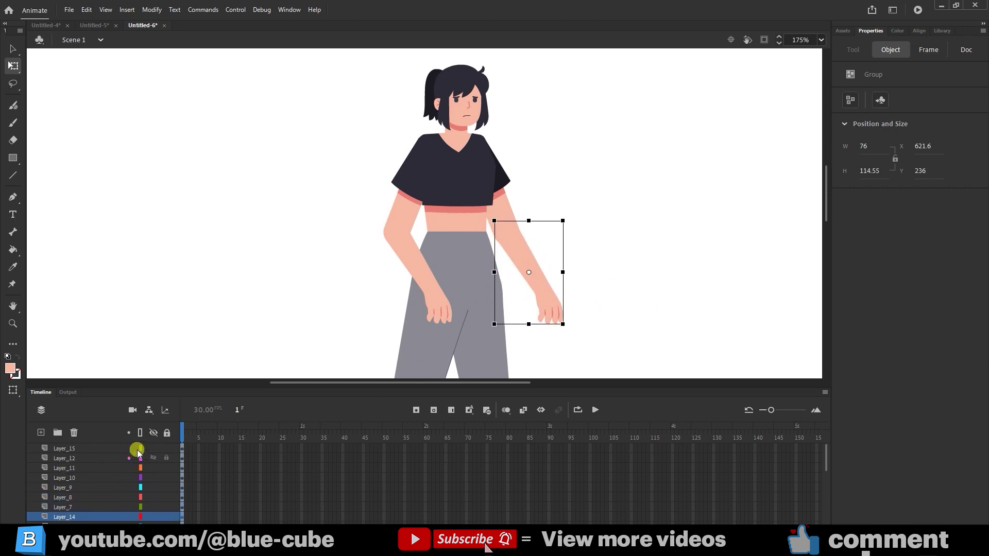
click(154, 448)
click(154, 448)
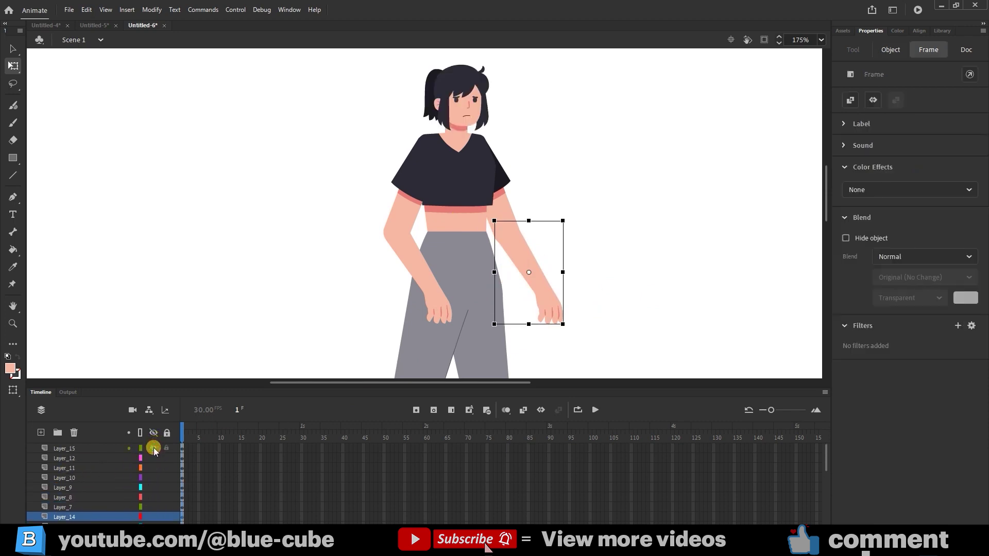
click(153, 458)
click(153, 457)
scroll(77, 471, down, 3)
Select the OBJECTS layer and clear the stage selection
click(62, 518)
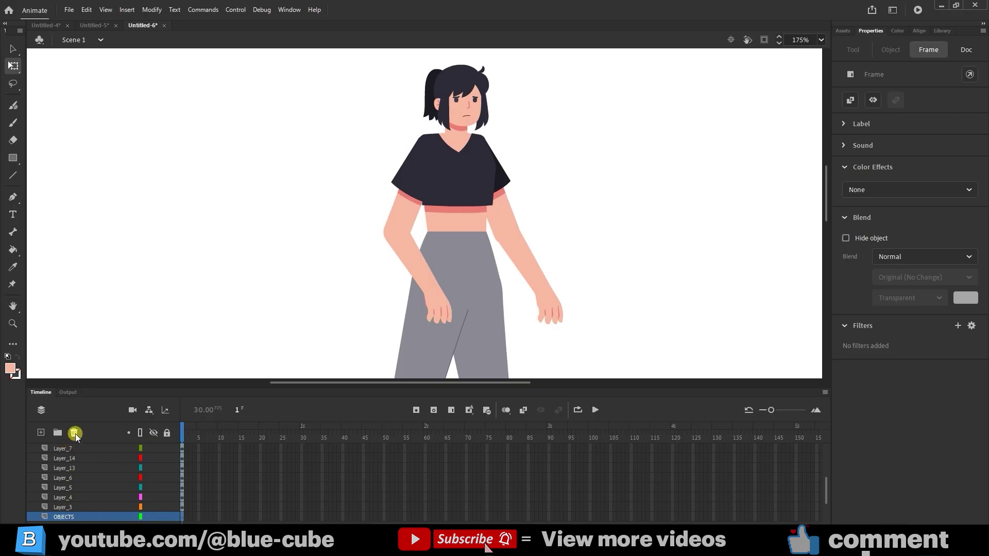
click(325, 342)
scroll(331, 309, down, 5)
scroll(332, 309, up, 5)
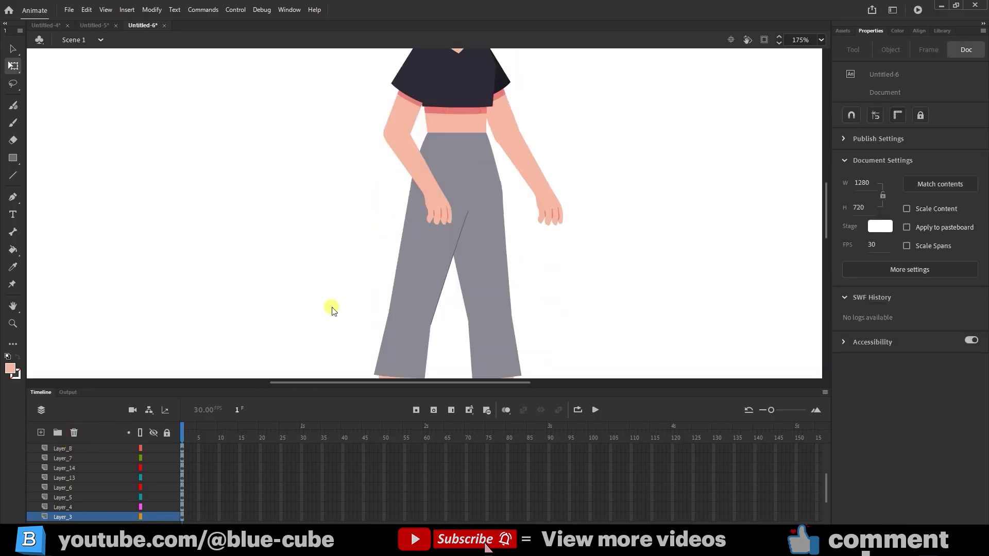
Move the left arm's transformation point and break the arm apart
click(410, 259)
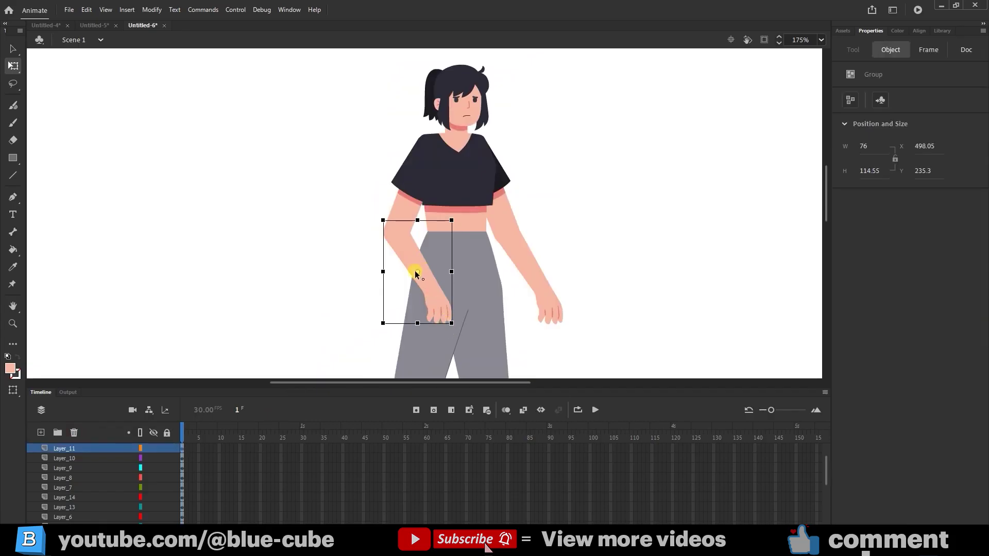
drag(422, 278, 351, 278)
right_click(424, 275)
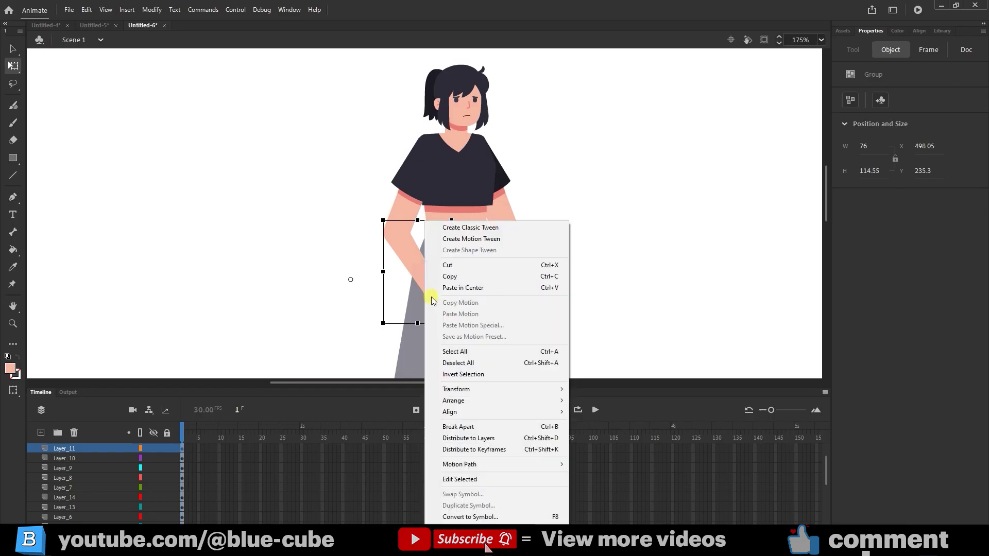
click(473, 427)
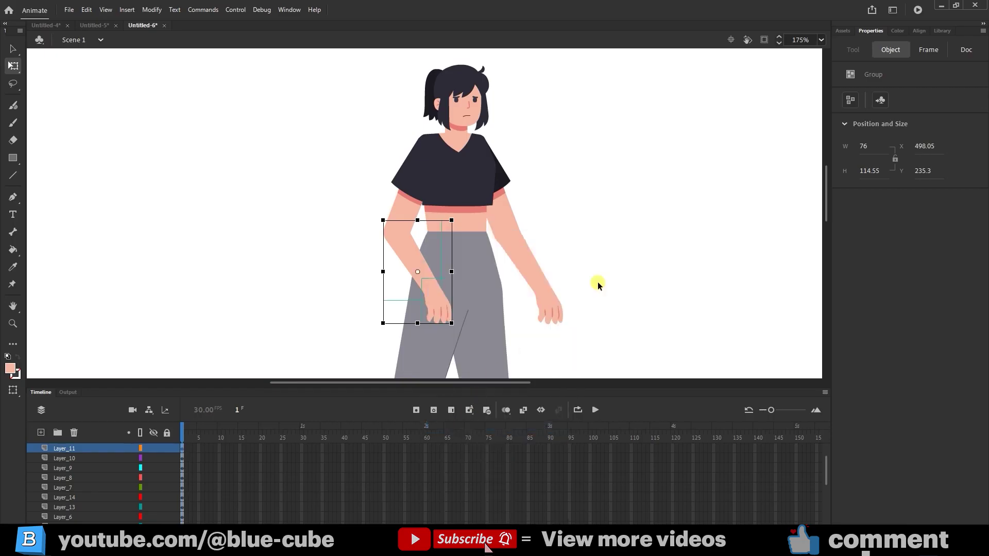
Put the left hand on new Layer_16, pasted in place, and verify its visibility
click(597, 282)
click(453, 318)
drag(439, 311, 505, 325)
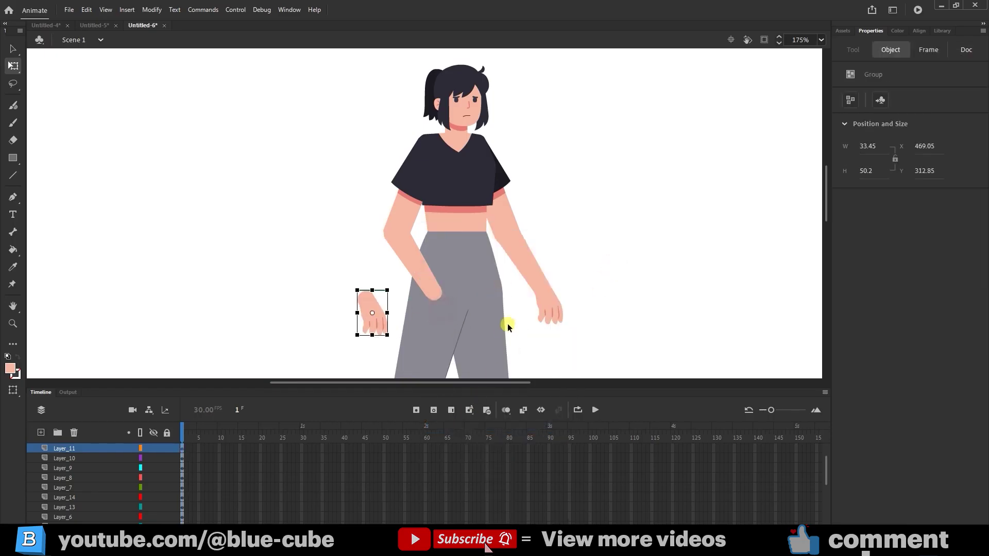
key(ctrl+z)
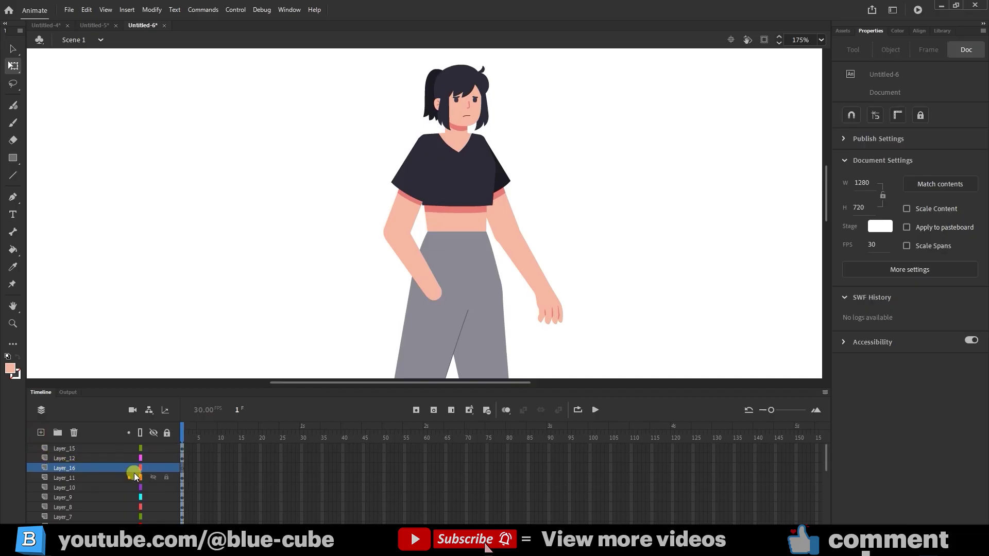
key(ctrl+shift+v)
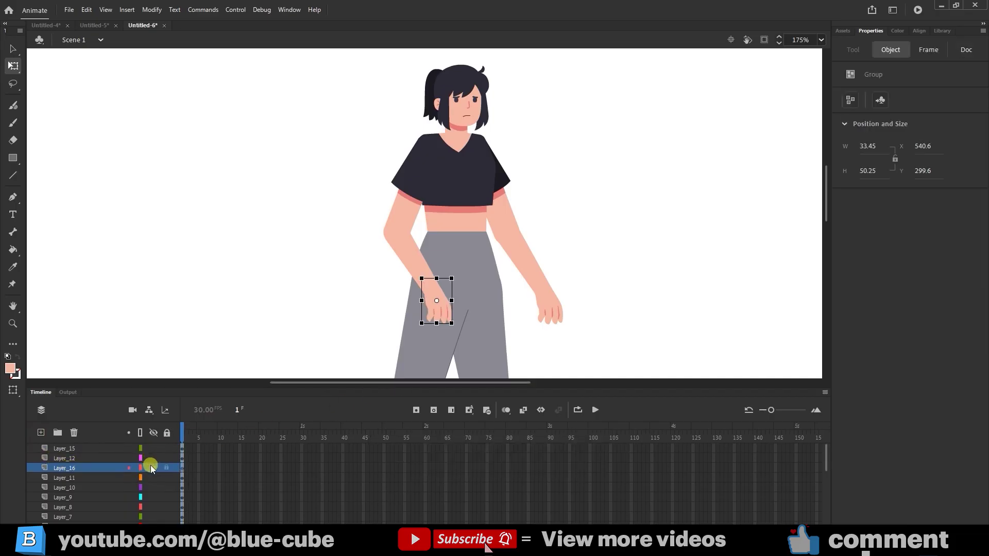
click(152, 467)
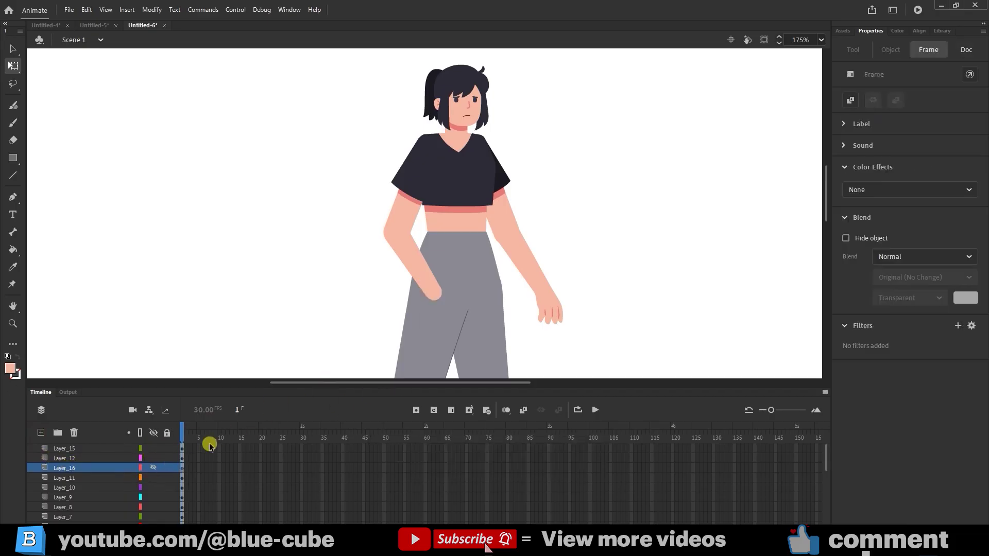
click(152, 467)
click(540, 285)
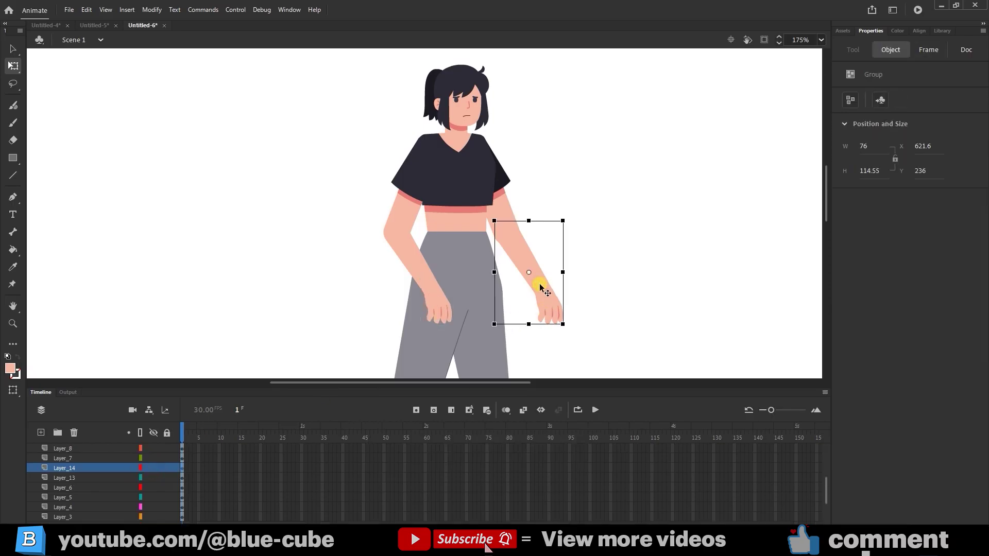
right_click(539, 283)
click(603, 425)
click(550, 306)
key(Delete)
click(40, 432)
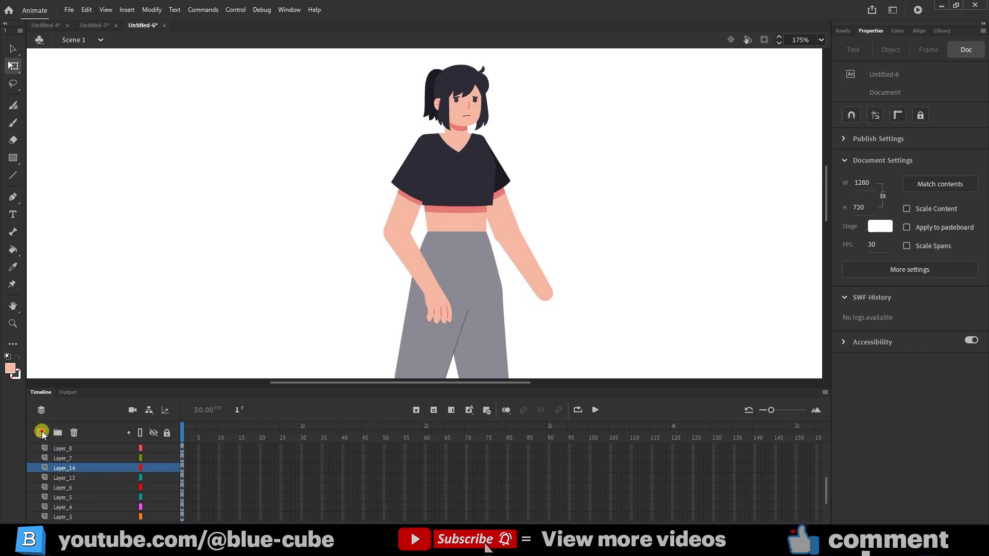
key(ctrl+shift+v)
click(580, 245)
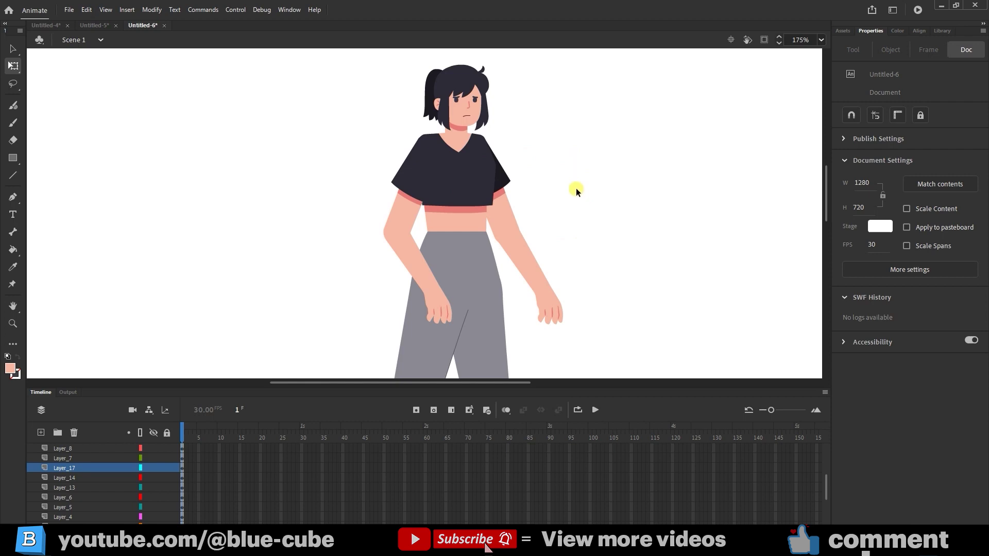
At 100% zoom, convert the right and left shoes into Movie Clips Symbol 1 and Symbol 2
key(ctrl+1)
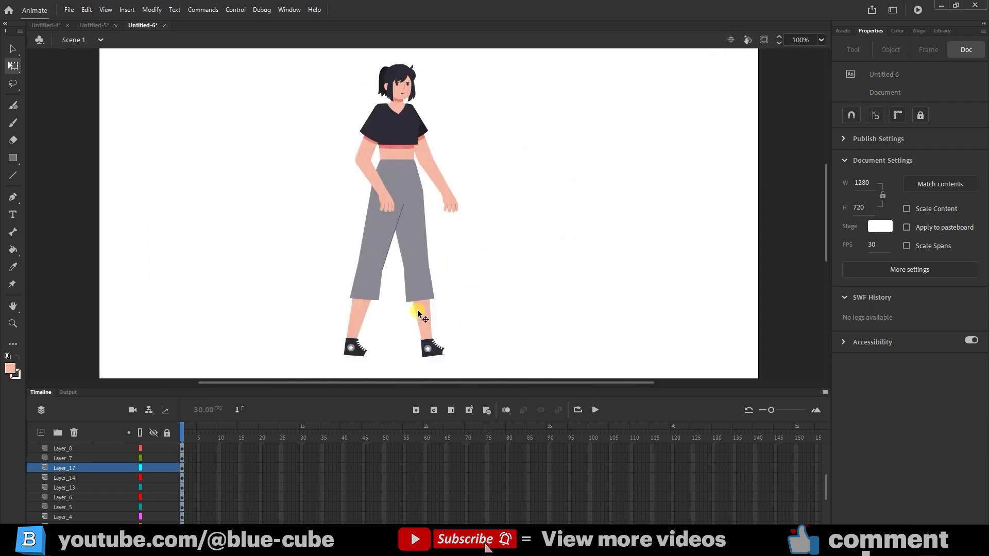
click(432, 354)
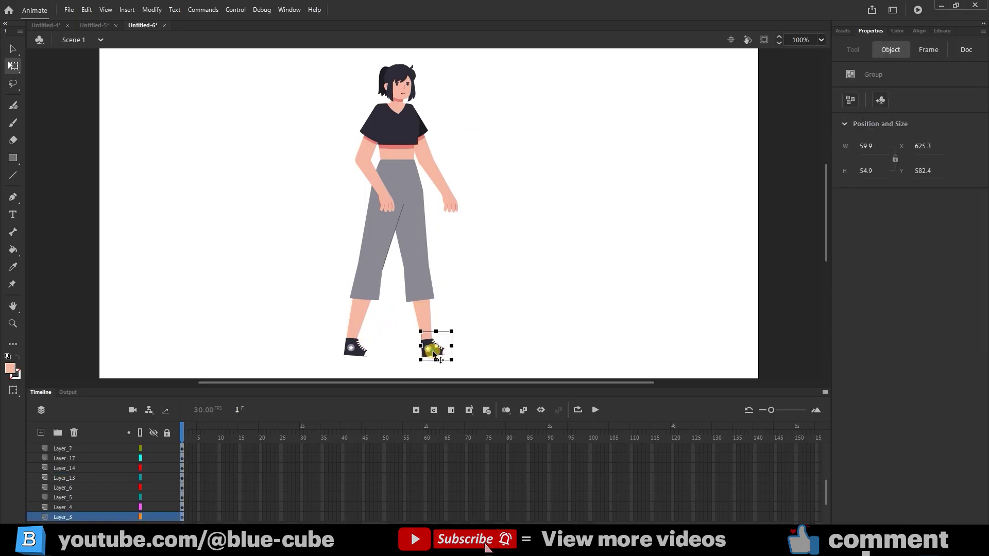
right_click(437, 353)
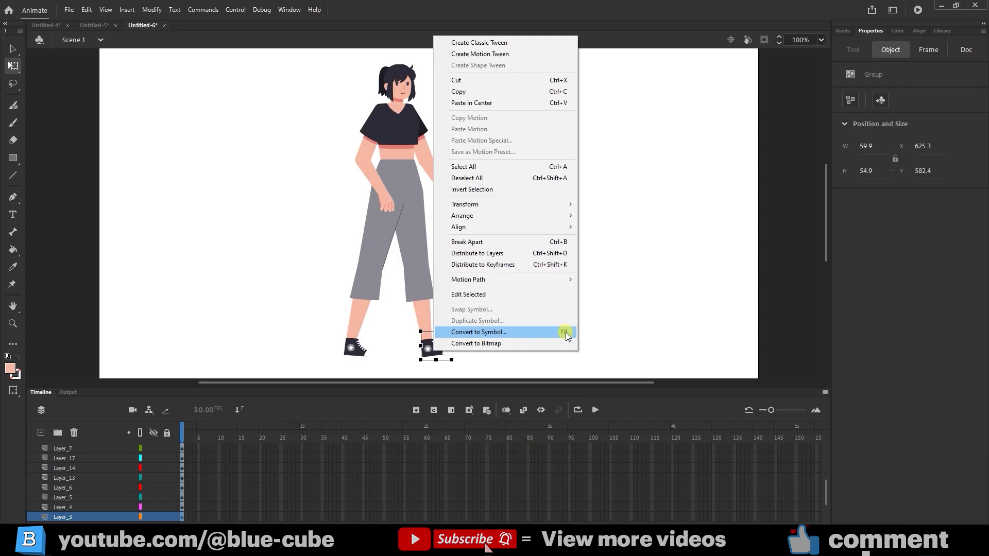
click(517, 332)
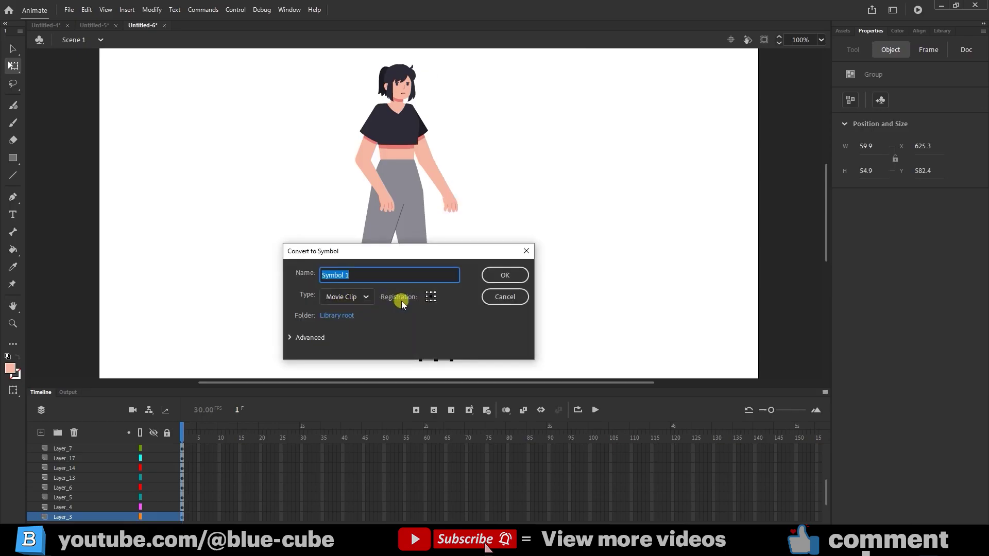
click(507, 275)
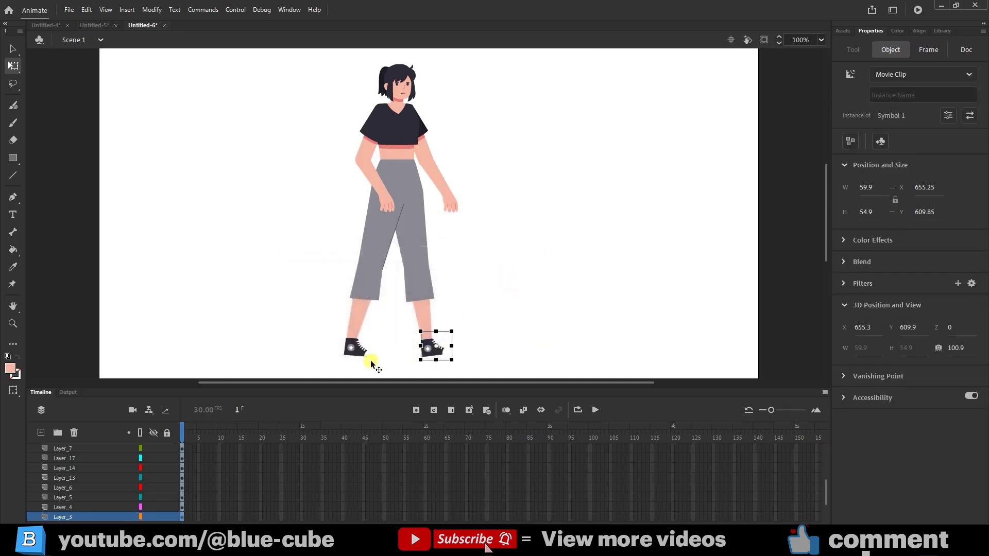
click(358, 347)
key(F8)
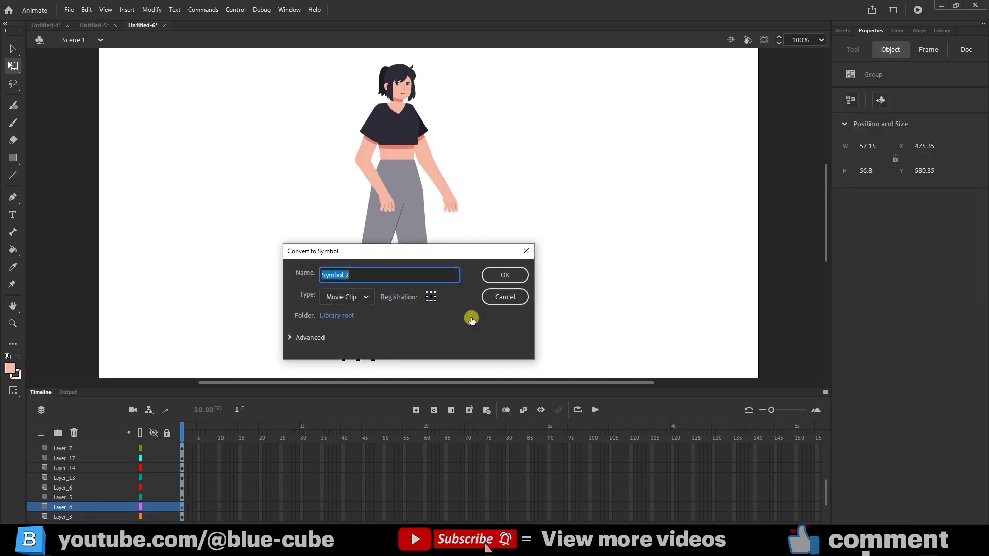
click(506, 275)
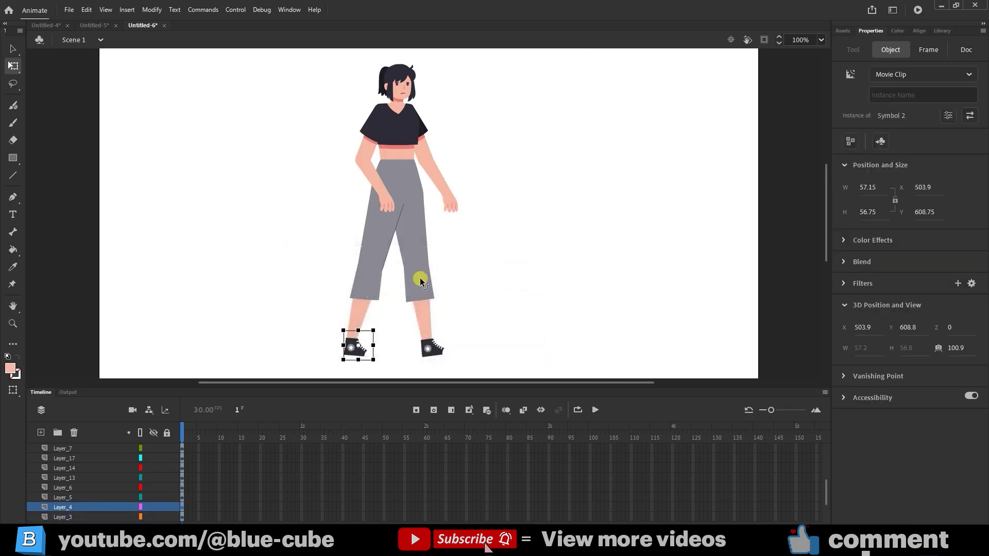
Convert the right and left legs into Movie Clip symbols
click(421, 307)
key(F8)
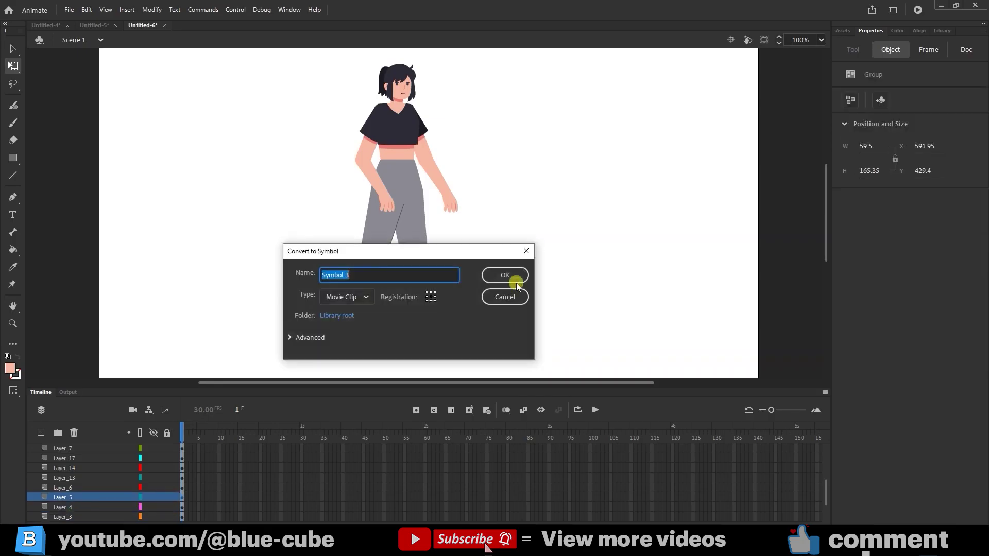
click(509, 276)
click(362, 309)
key(F8)
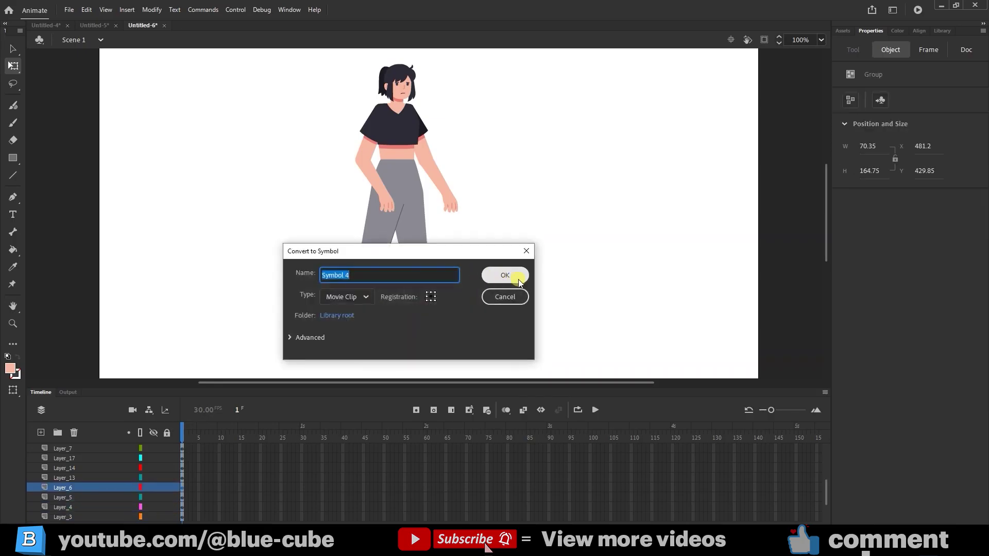
click(508, 275)
Convert the two trouser pieces (Symbols 5 and 6) and the waist piece into Movie Clips
click(416, 240)
key(F8)
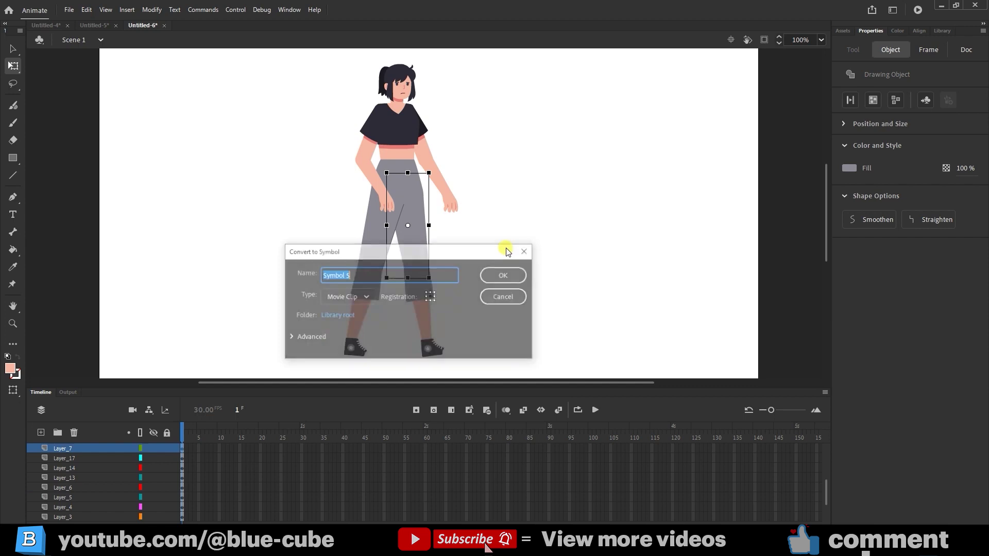
click(506, 275)
click(370, 239)
key(F8)
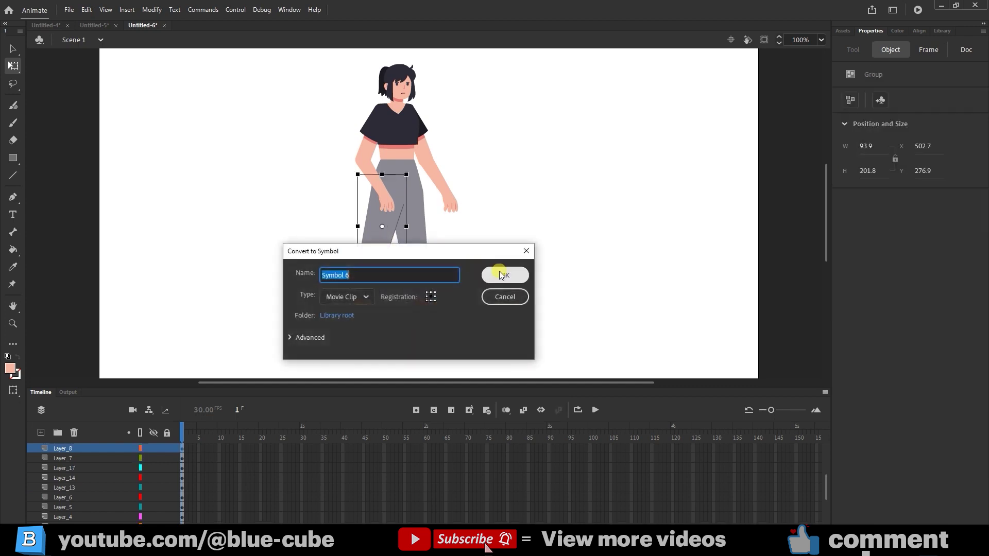
click(505, 273)
click(415, 186)
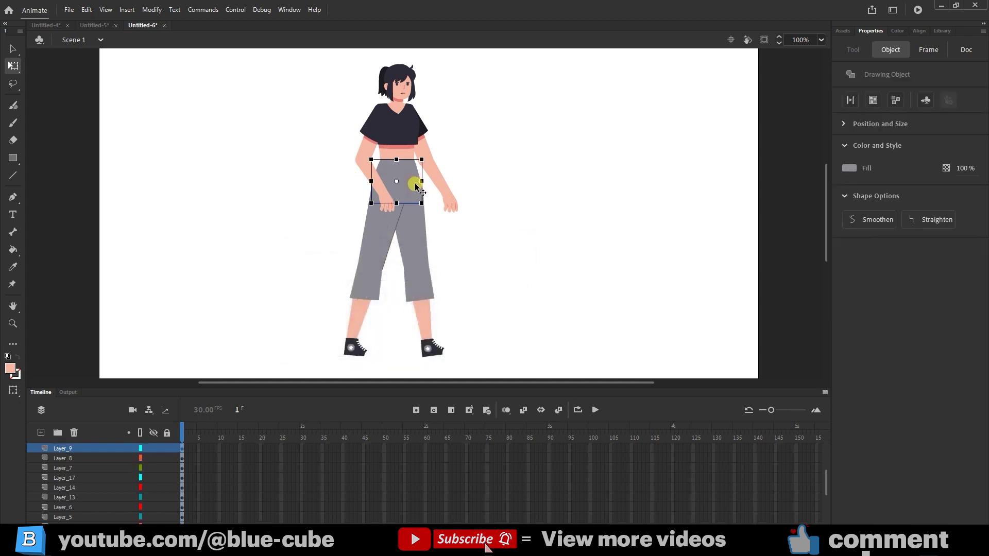
key(F8)
click(498, 272)
Convert the right-side hand and the forearm into Movie Clip symbols
click(452, 206)
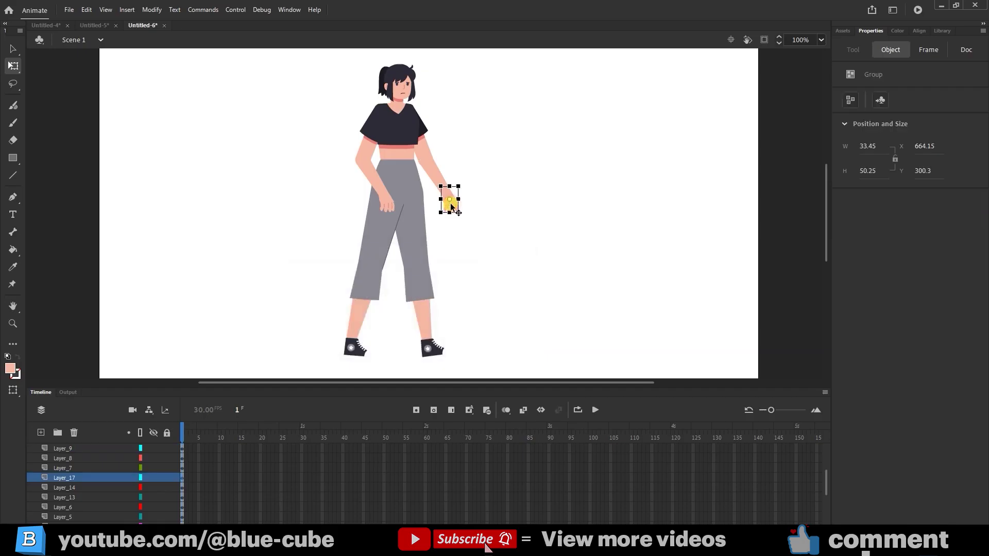
key(F8)
click(511, 273)
click(520, 227)
click(436, 176)
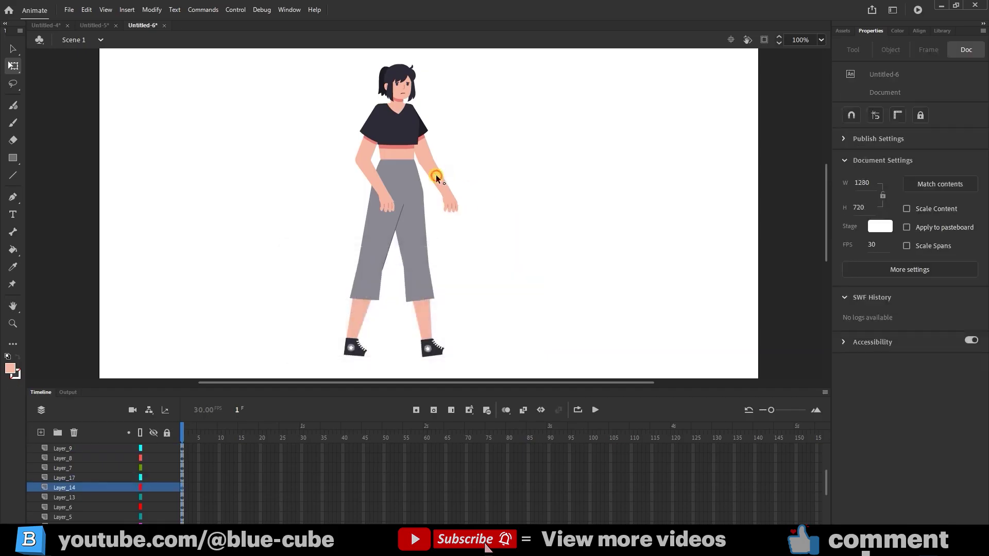
key(F8)
click(506, 273)
Convert the other arm and the trouser-resting hand (Symbol 13) into Movie Clips
click(528, 192)
click(425, 147)
key(F8)
click(503, 274)
click(383, 198)
key(F8)
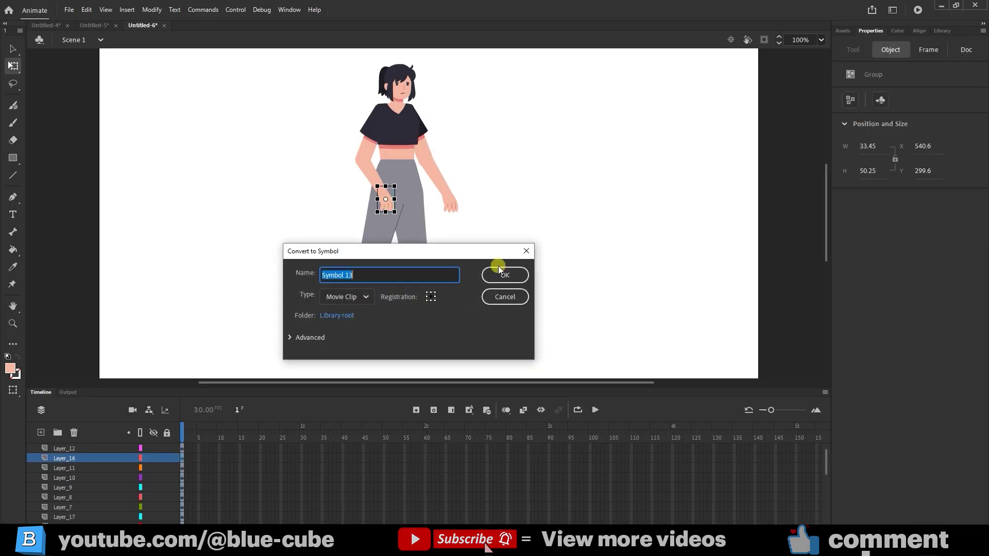
click(500, 273)
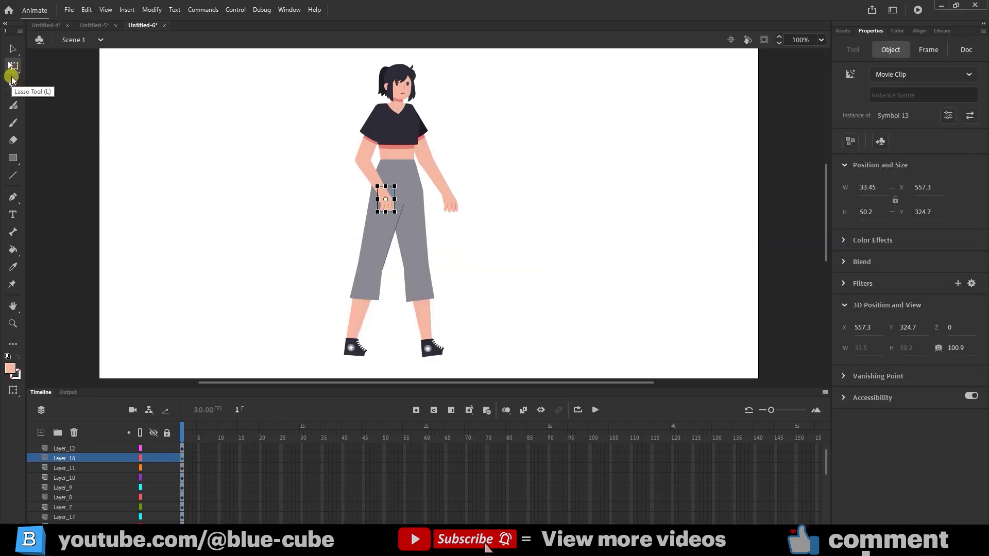
Zoom in on the girl's upper body and try selecting the shirt and belly piece
click(12, 324)
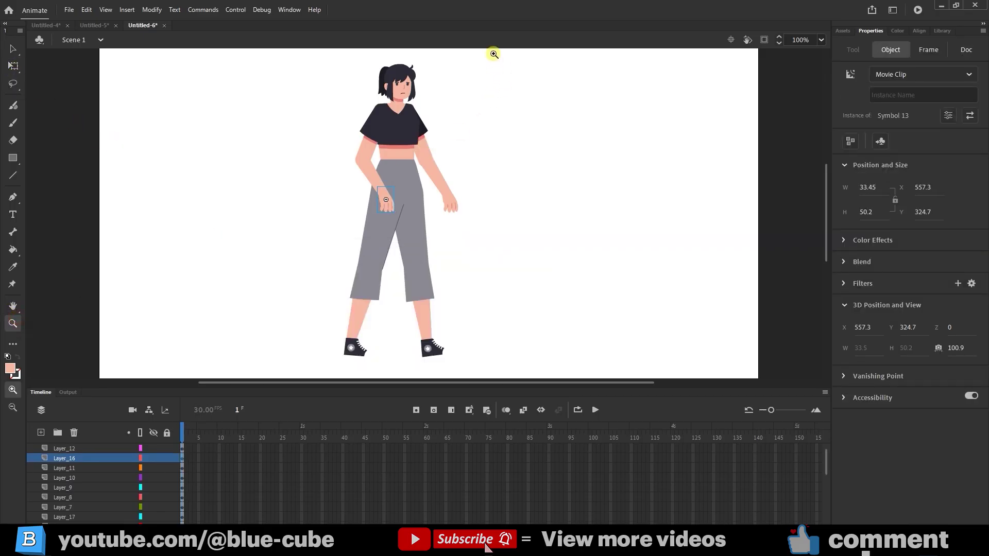
drag(493, 54, 322, 237)
click(13, 66)
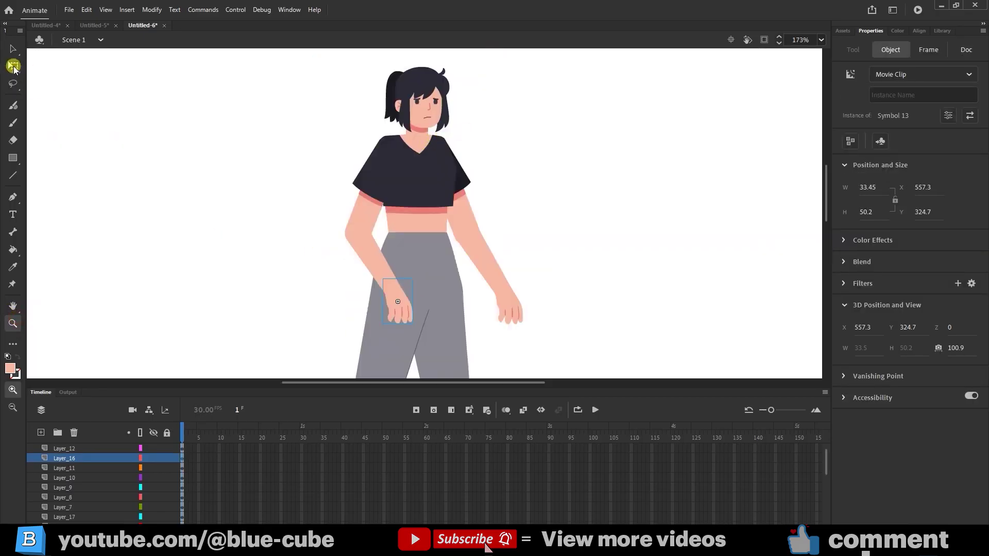
click(426, 195)
click(423, 222)
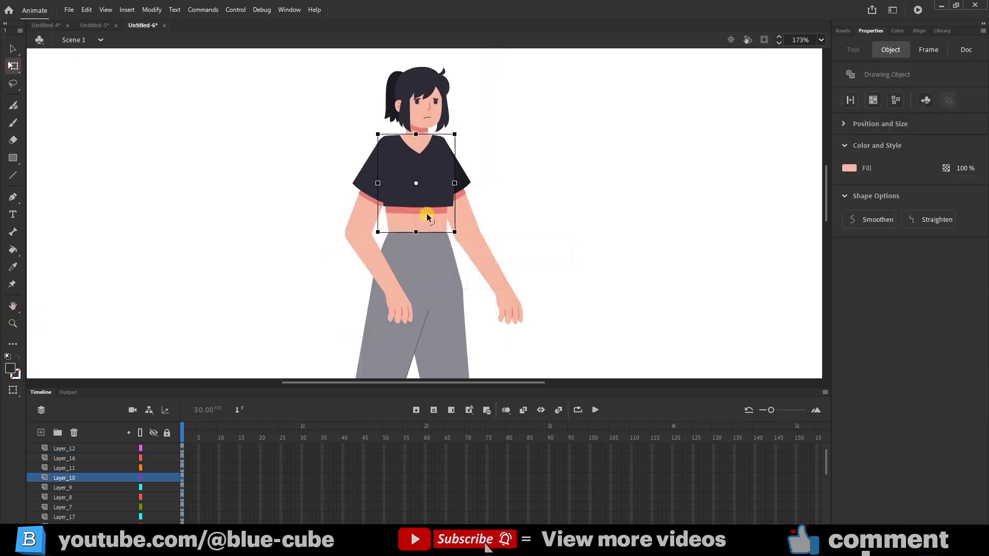
click(513, 170)
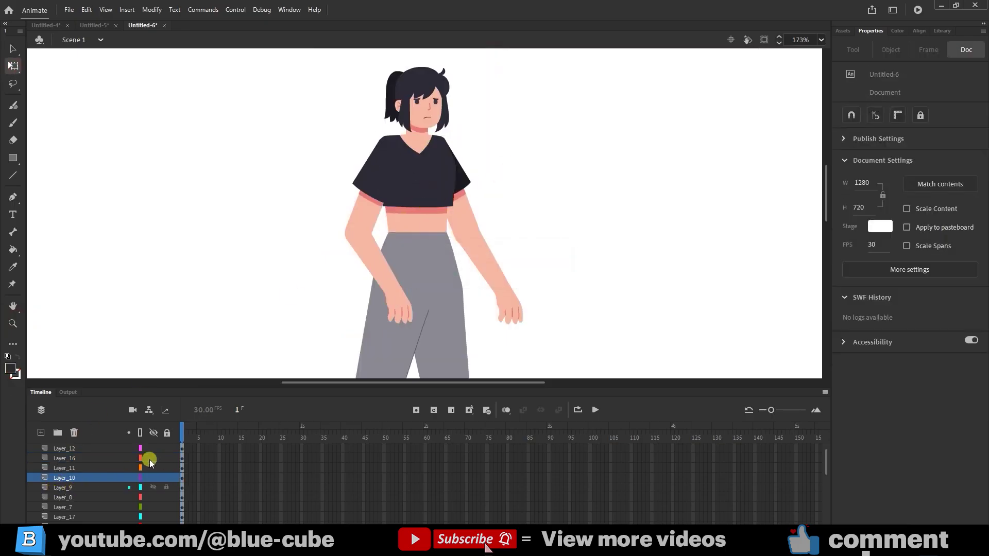
Convert the shirt into Movie Clip Symbol 14, keeping it on the body
click(71, 478)
click(416, 214)
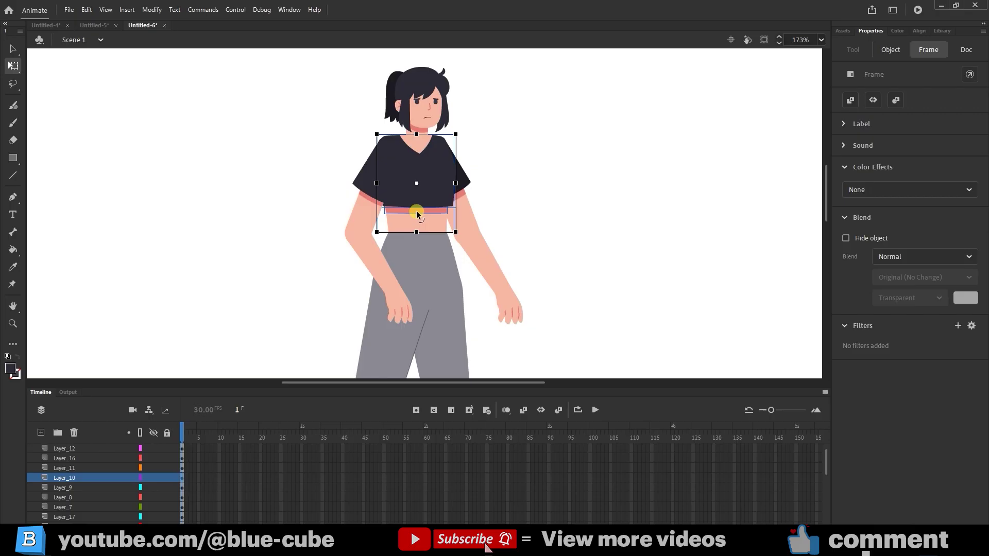
key(F8)
click(510, 275)
drag(420, 181, 264, 175)
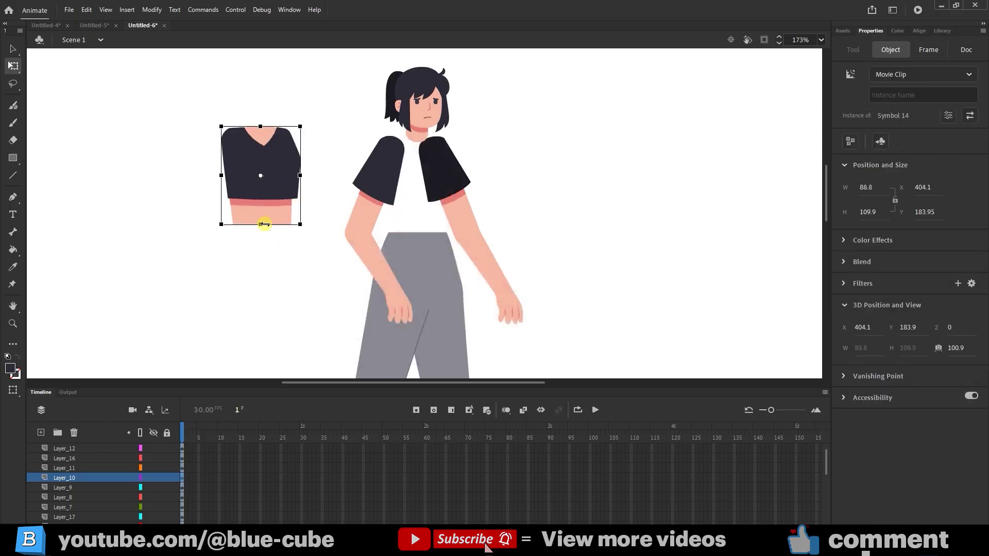
key(ctrl+z)
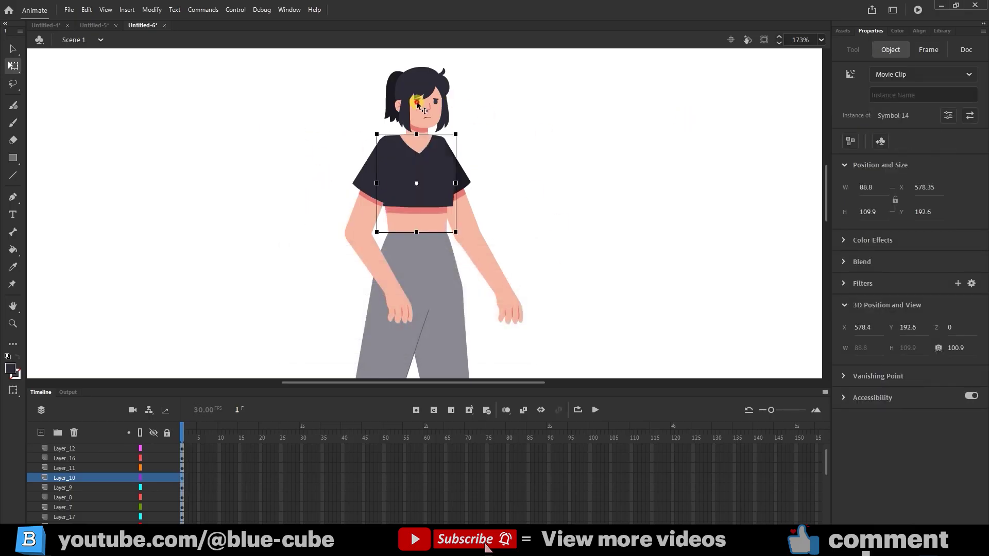
Convert the head into Movie Clip Symbol 15 and return to 100% zoom
click(440, 110)
key(F8)
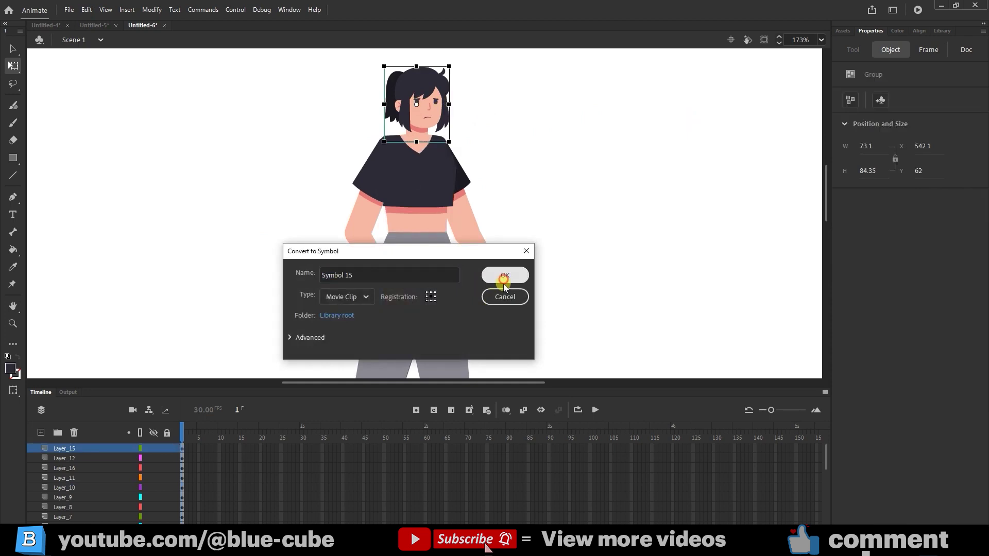
click(502, 274)
key(ctrl+1)
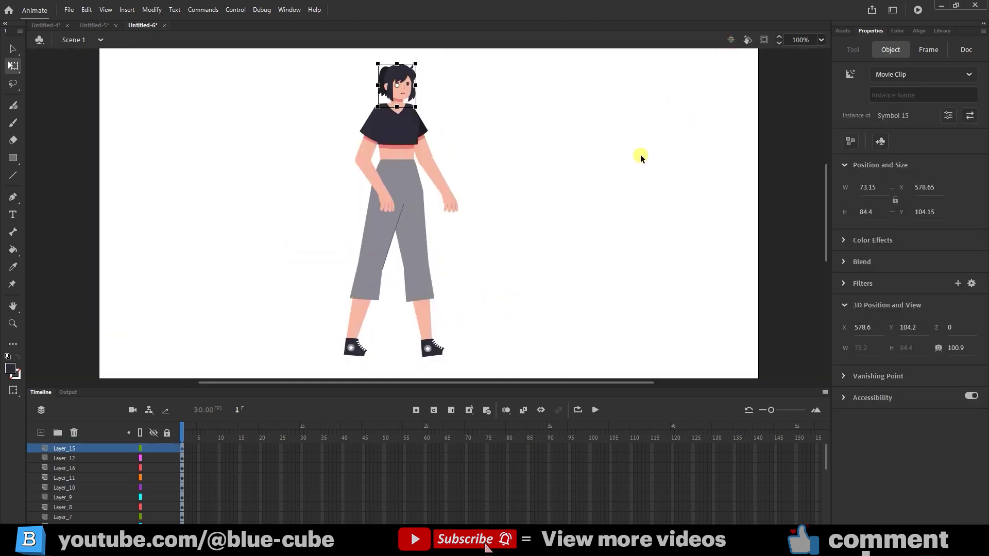